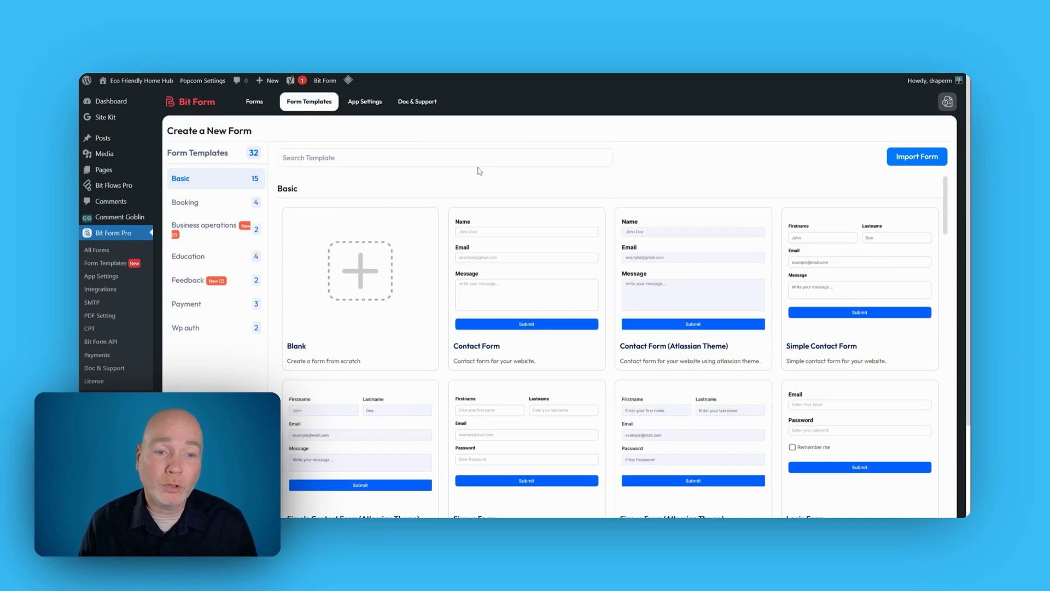
Step: Browse the template gallery through every category, down to Feedback, Payment and Wp auth
{"action": "mouse_move", "coordinate": [512, 276]}
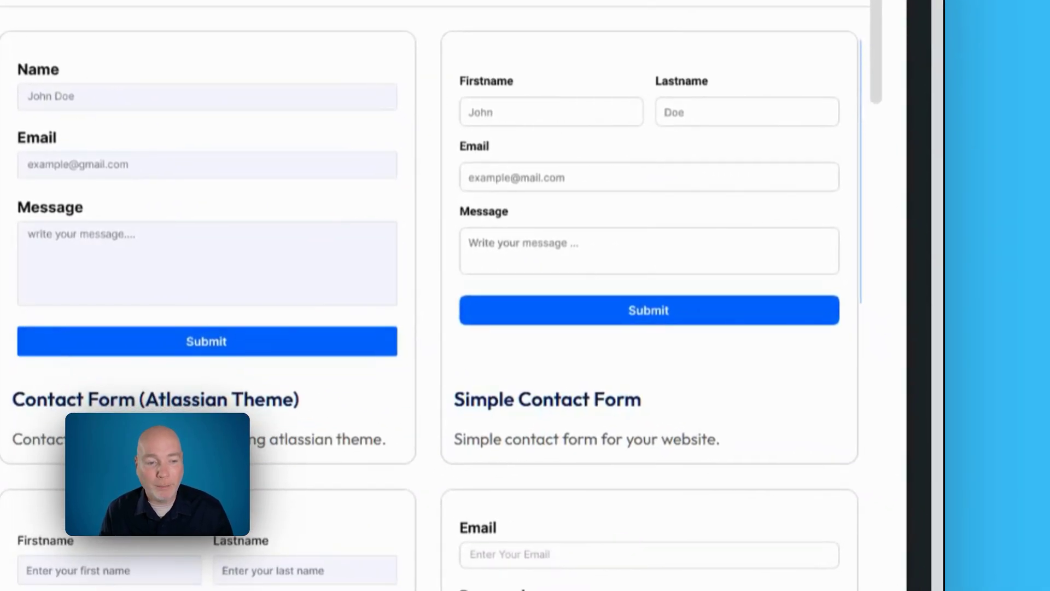
{"action": "scroll", "coordinate": [437, 295], "scroll_direction": "down", "scroll_amount": 3}
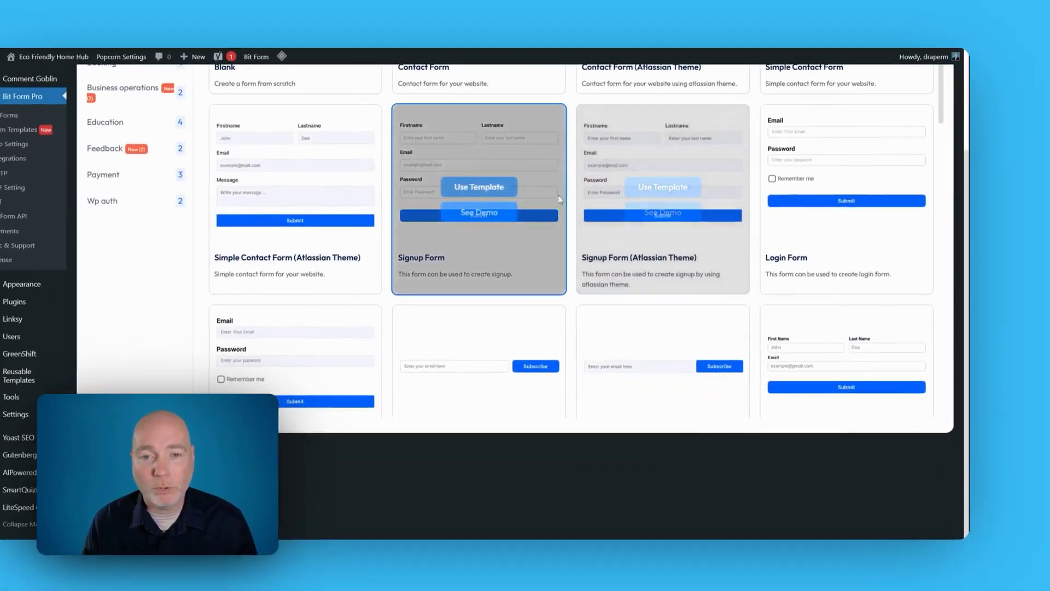
{"action": "scroll", "coordinate": [433, 244], "scroll_direction": "down", "scroll_amount": 2}
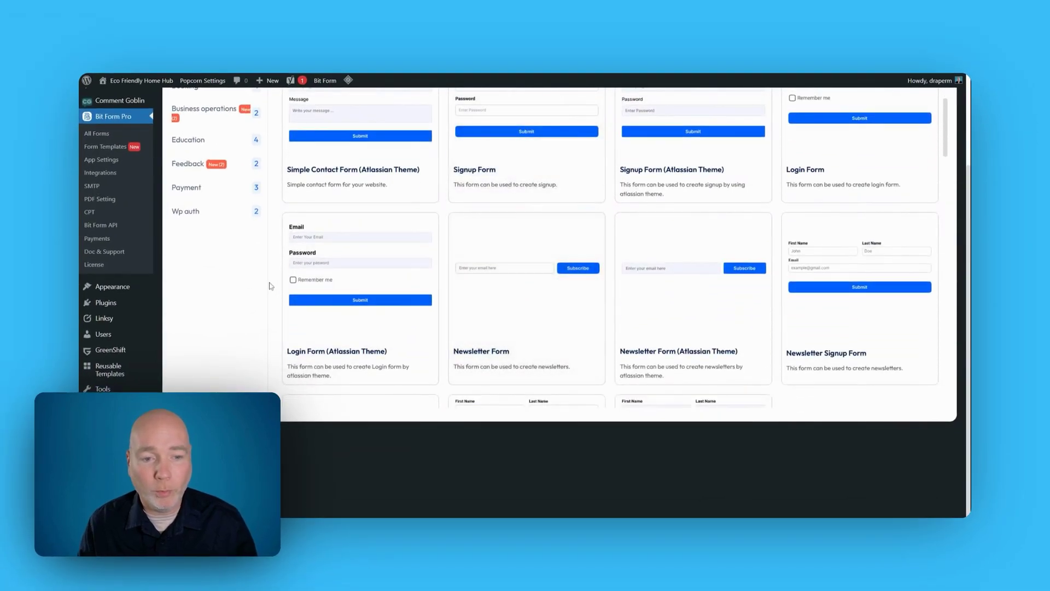
{"action": "scroll", "coordinate": [314, 262], "scroll_direction": "down", "scroll_amount": 1}
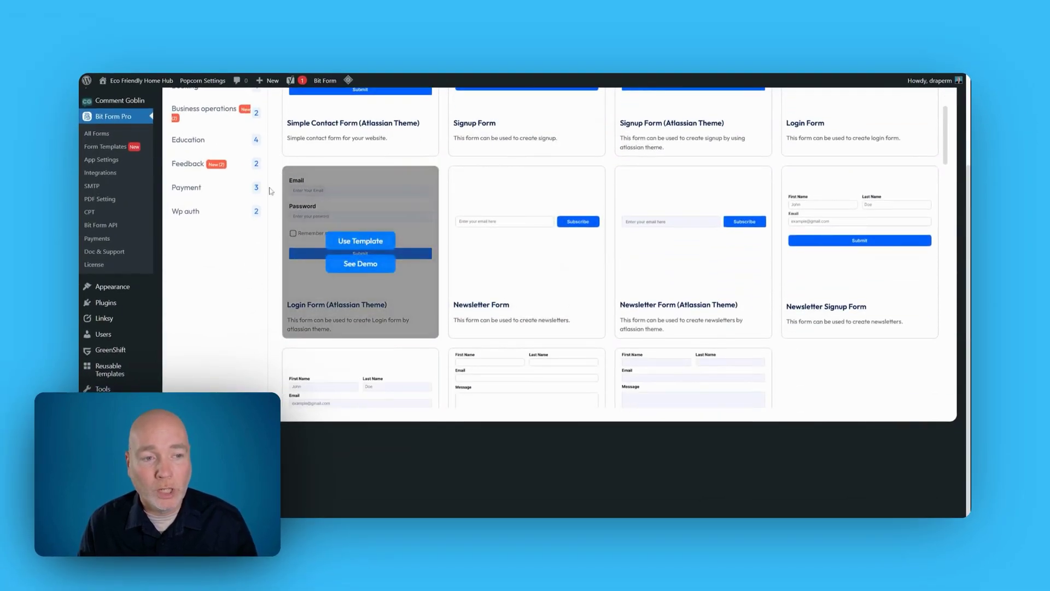
{"action": "scroll", "coordinate": [315, 260], "scroll_direction": "down", "scroll_amount": 1}
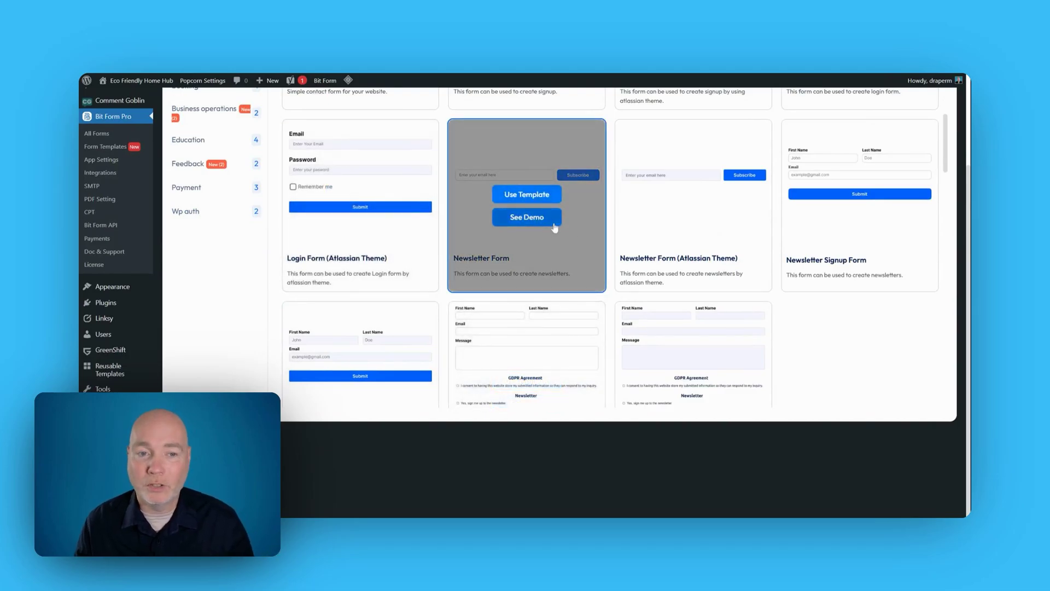
{"action": "scroll", "coordinate": [538, 233], "scroll_direction": "down", "scroll_amount": 7}
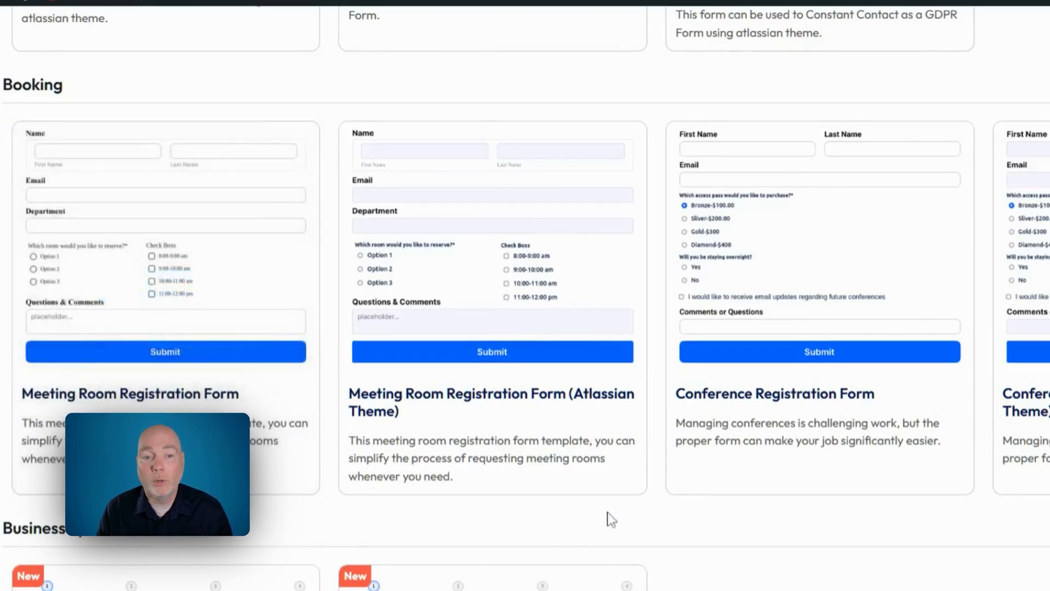
{"action": "scroll", "coordinate": [886, 492], "scroll_direction": "down", "scroll_amount": 6}
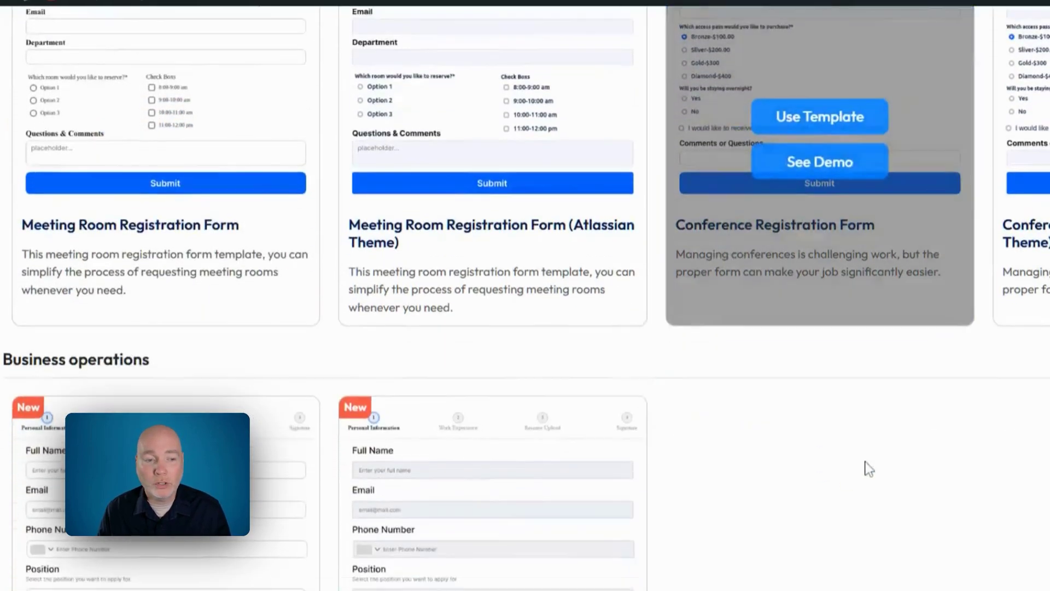
{"action": "scroll", "coordinate": [911, 438], "scroll_direction": "down", "scroll_amount": 3}
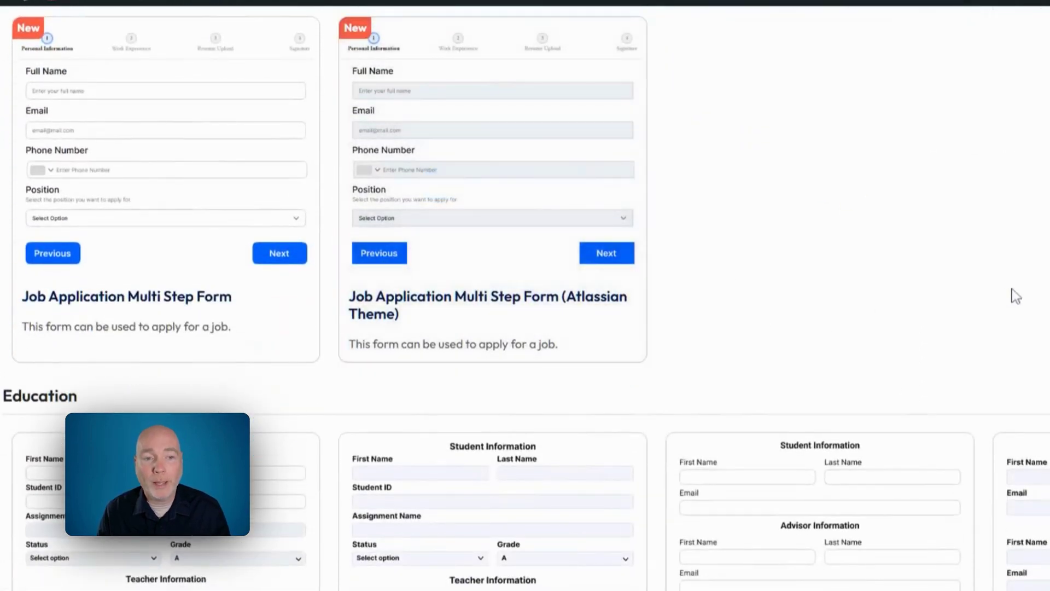
{"action": "scroll", "coordinate": [973, 241], "scroll_direction": "down", "scroll_amount": 4}
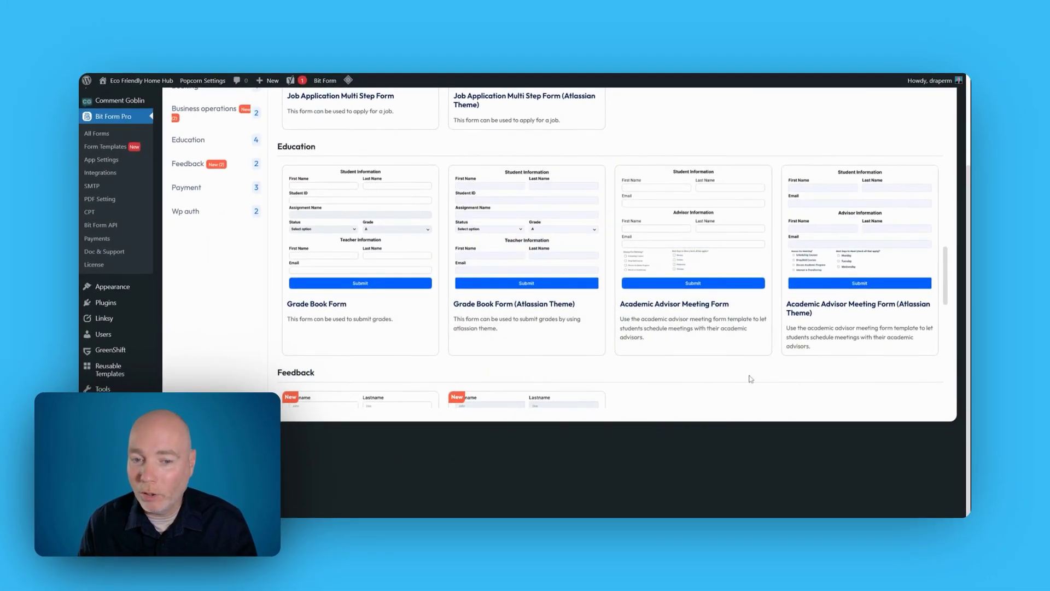
{"action": "scroll", "coordinate": [751, 378], "scroll_direction": "down", "scroll_amount": 3}
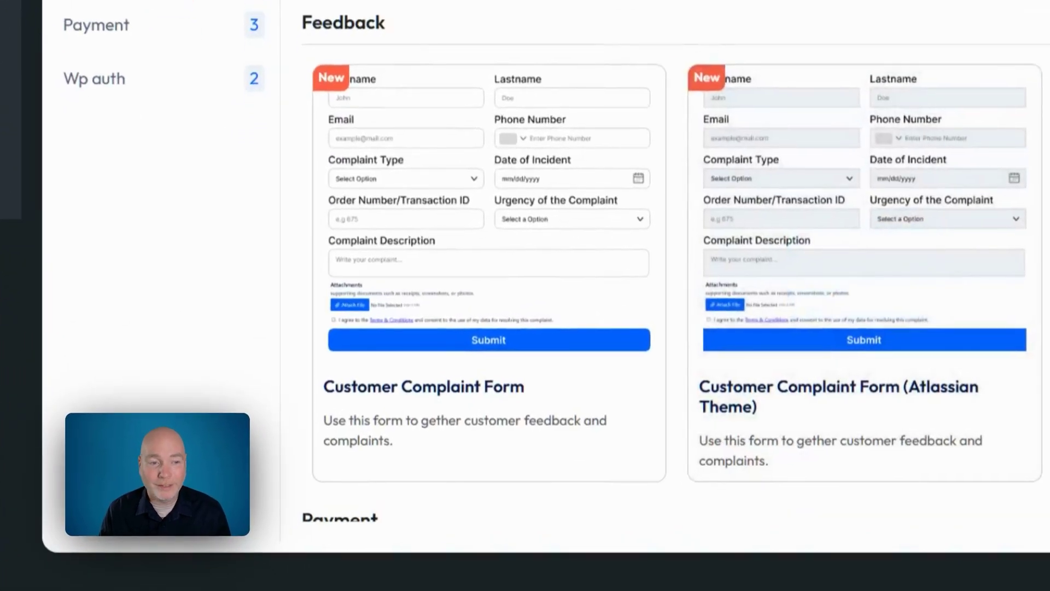
{"action": "scroll", "coordinate": [676, 274], "scroll_direction": "down", "scroll_amount": 5}
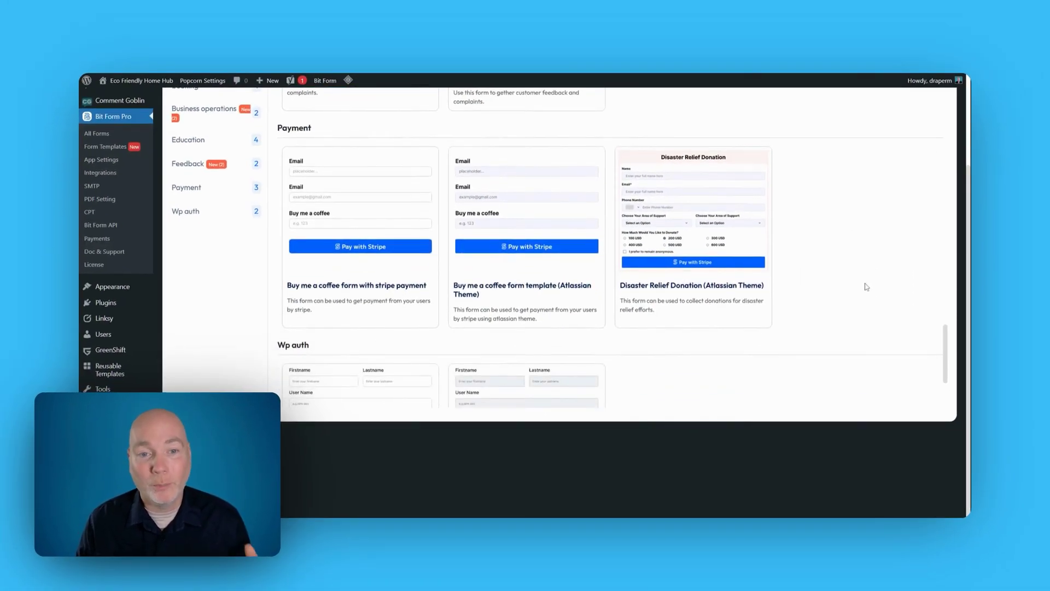
{"action": "scroll", "coordinate": [867, 286], "scroll_direction": "down", "scroll_amount": 3}
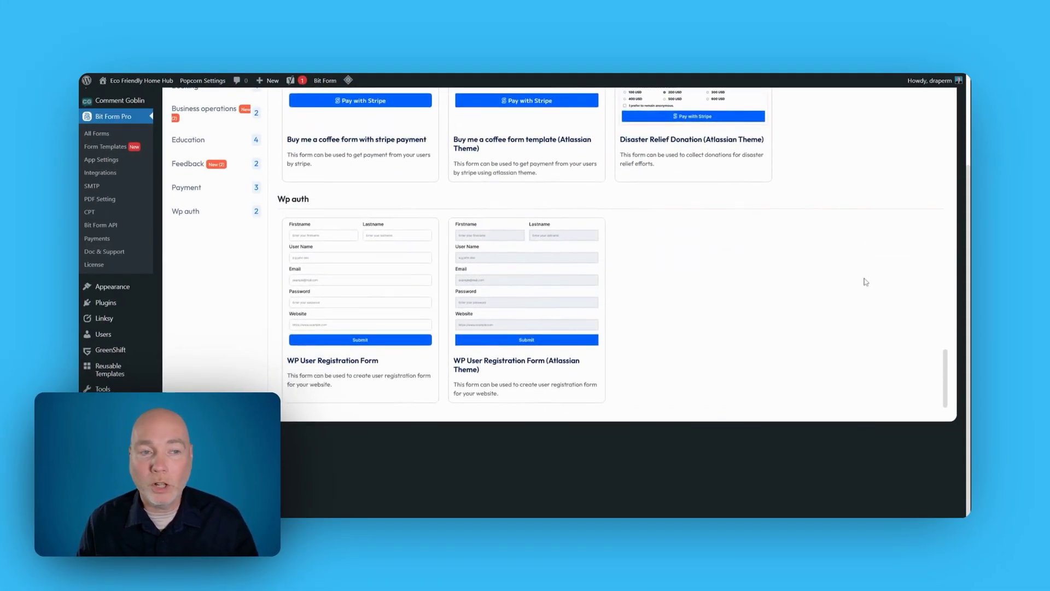
{"action": "scroll", "coordinate": [864, 278], "scroll_direction": "up", "scroll_amount": 10}
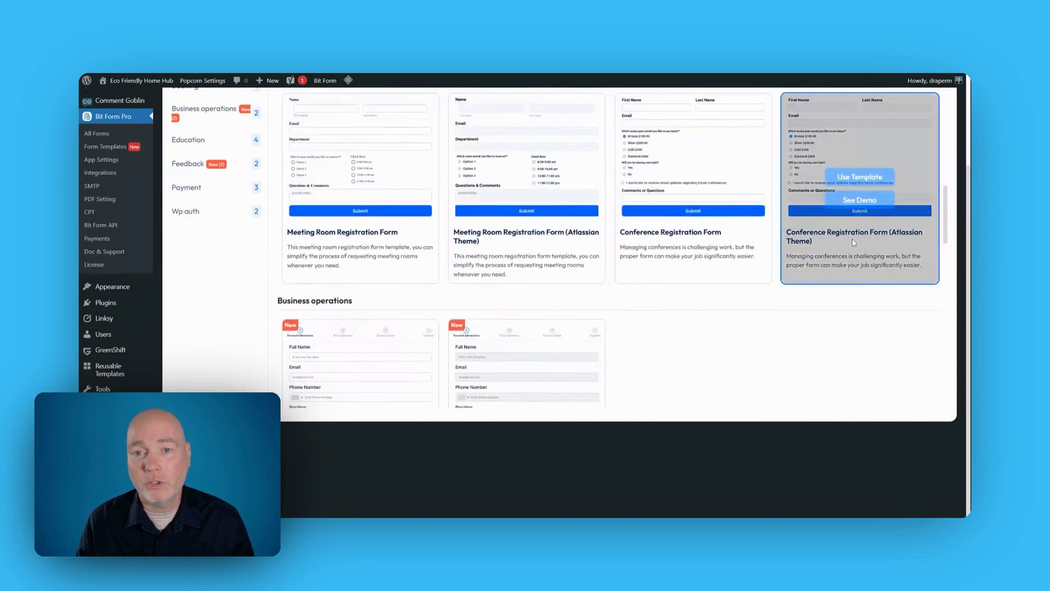
{"action": "scroll", "coordinate": [854, 242], "scroll_direction": "up", "scroll_amount": 10}
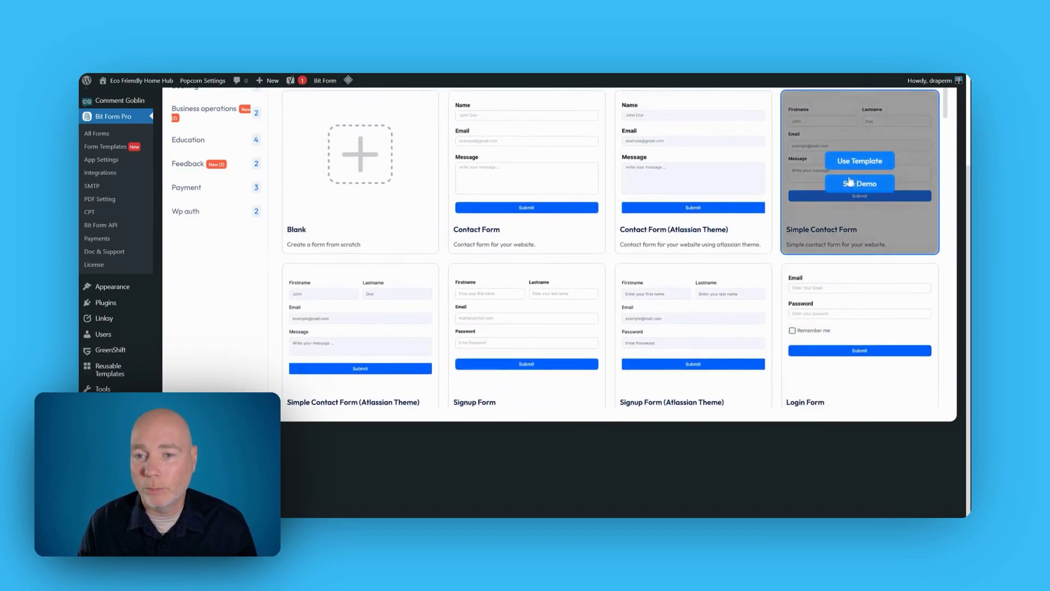
Step: Start from the Contact Form (Atlassian Theme) template and insert a Number field labelled Phone Number below Name
{"action": "left_click", "coordinate": [697, 163]}
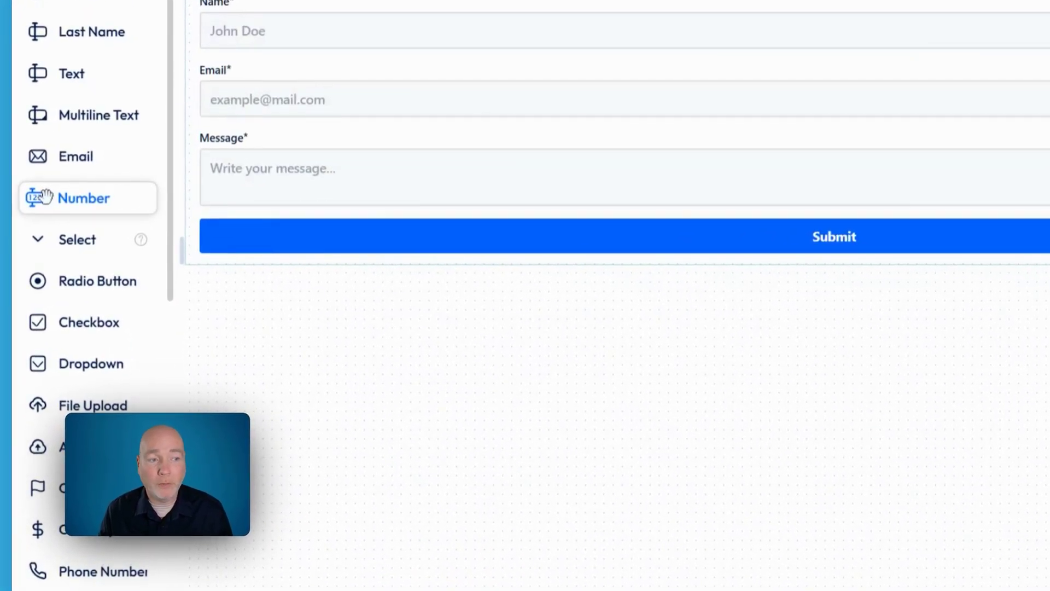
{"action": "left_click", "coordinate": [100, 245]}
{"action": "left_click_drag", "start_coordinate": [52, 194], "coordinate": [328, 107]}
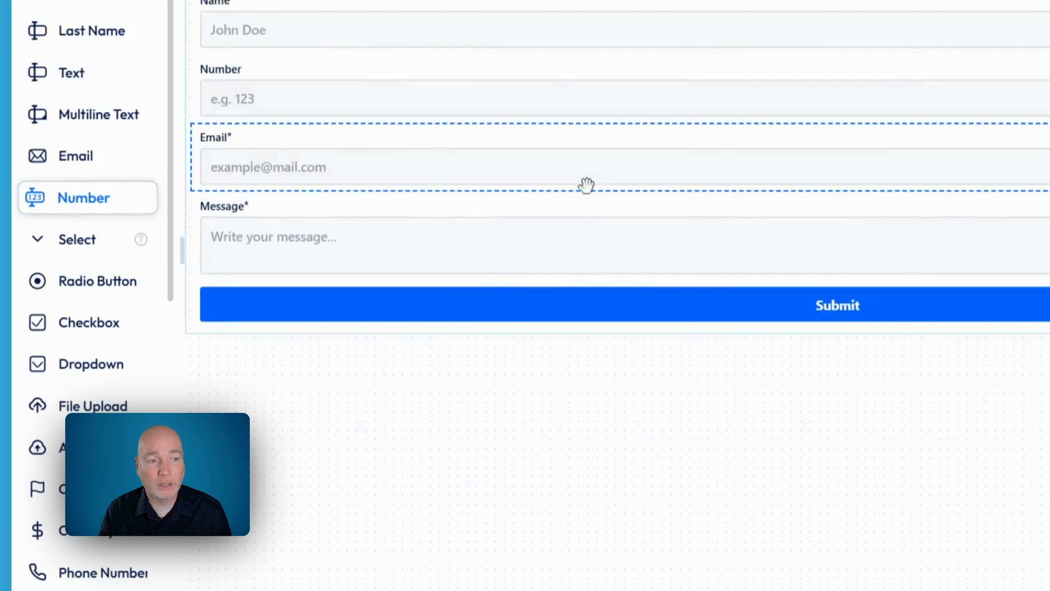
{"action": "left_click", "coordinate": [230, 79]}
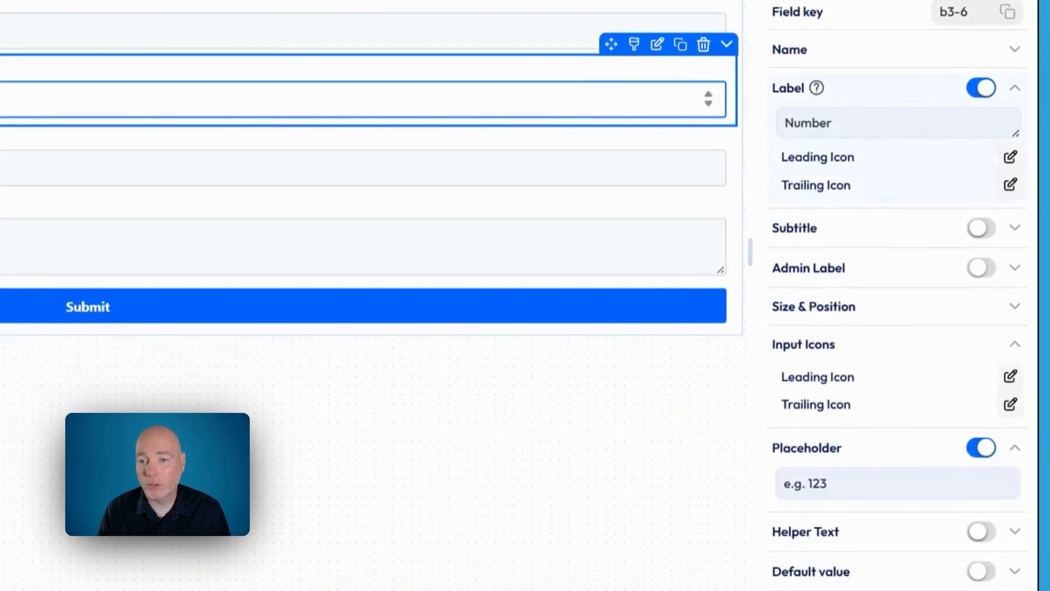
{"action": "left_click", "coordinate": [786, 123]}
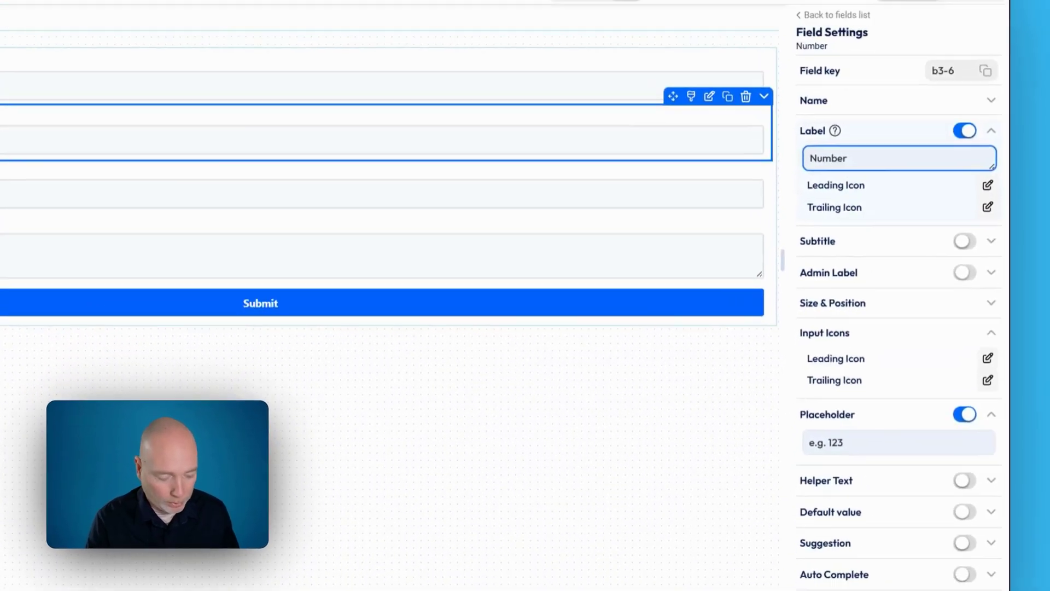
{"action": "type", "text": "Phone"}
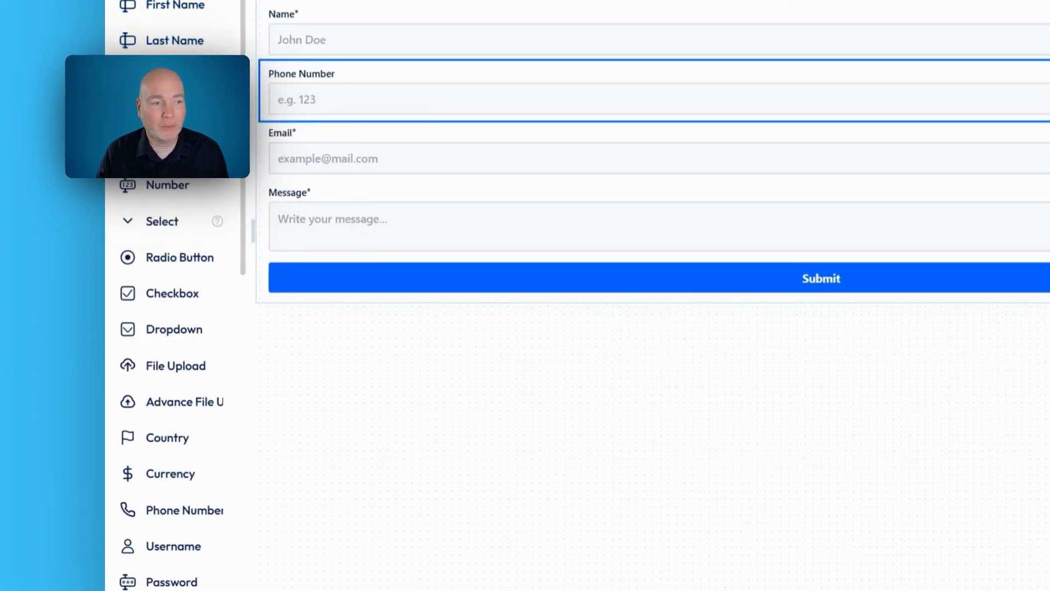
Step: Place a GDPR Agreement consent checkbox directly above the Submit button
{"action": "scroll", "coordinate": [175, 295], "scroll_direction": "down", "scroll_amount": 2}
{"action": "scroll", "coordinate": [170, 296], "scroll_direction": "down", "scroll_amount": 2}
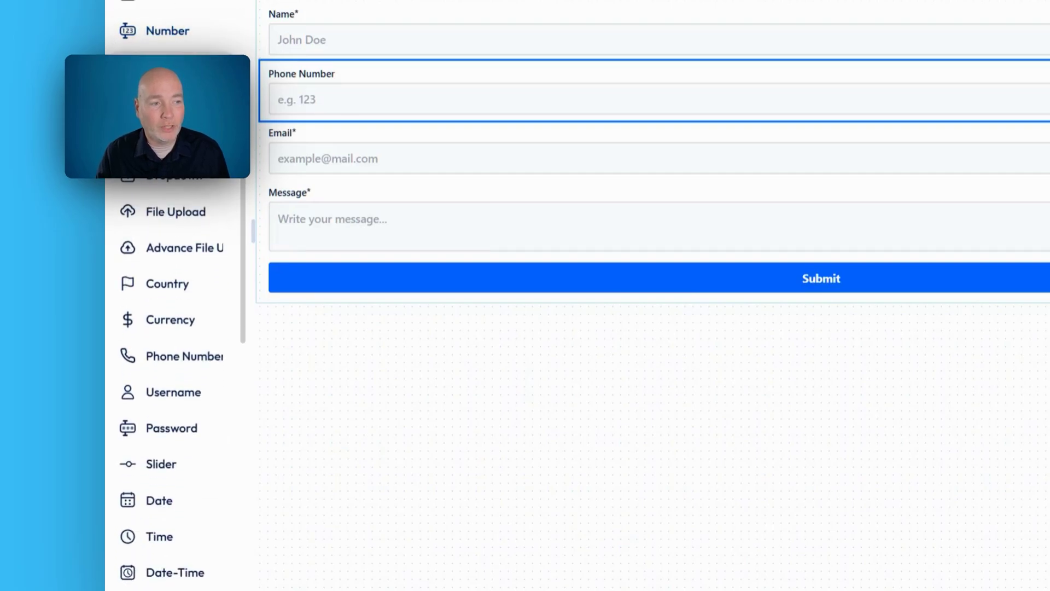
{"action": "scroll", "coordinate": [115, 202], "scroll_direction": "down", "scroll_amount": 6}
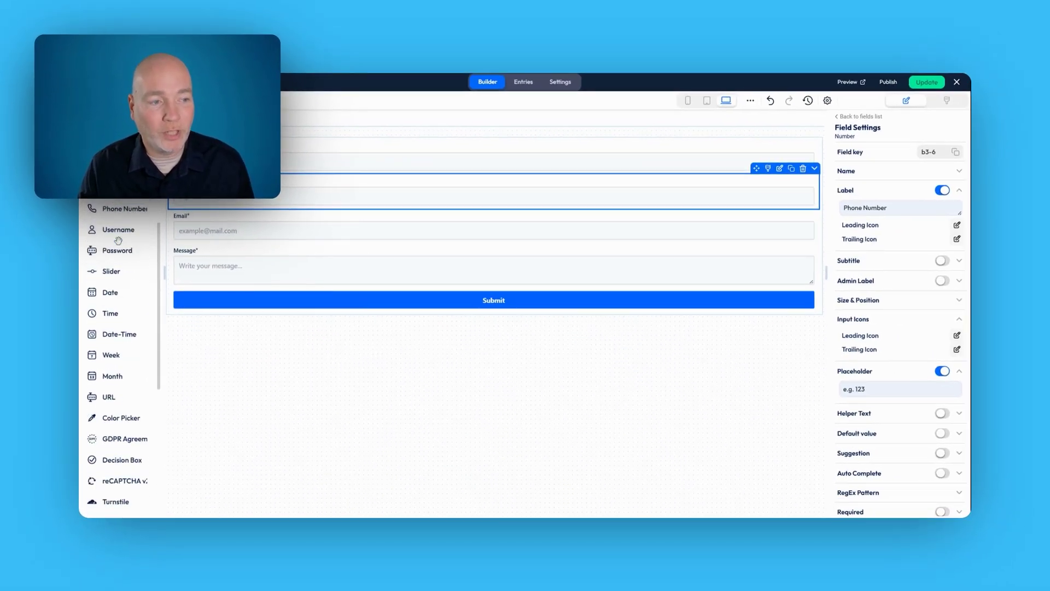
{"action": "scroll", "coordinate": [120, 230], "scroll_direction": "down", "scroll_amount": 3}
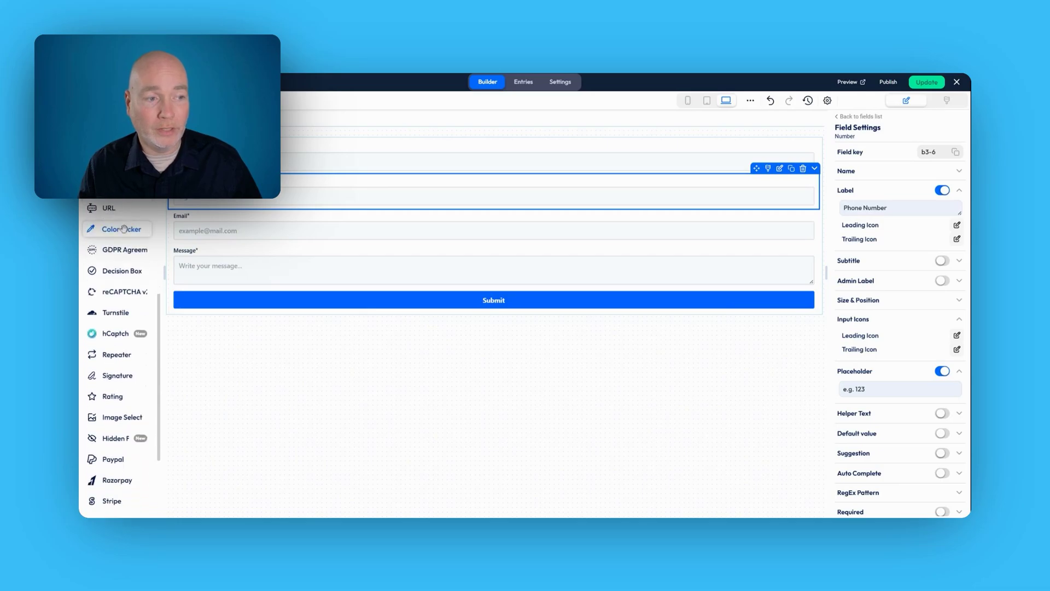
{"action": "scroll", "coordinate": [129, 274], "scroll_direction": "up", "scroll_amount": 1}
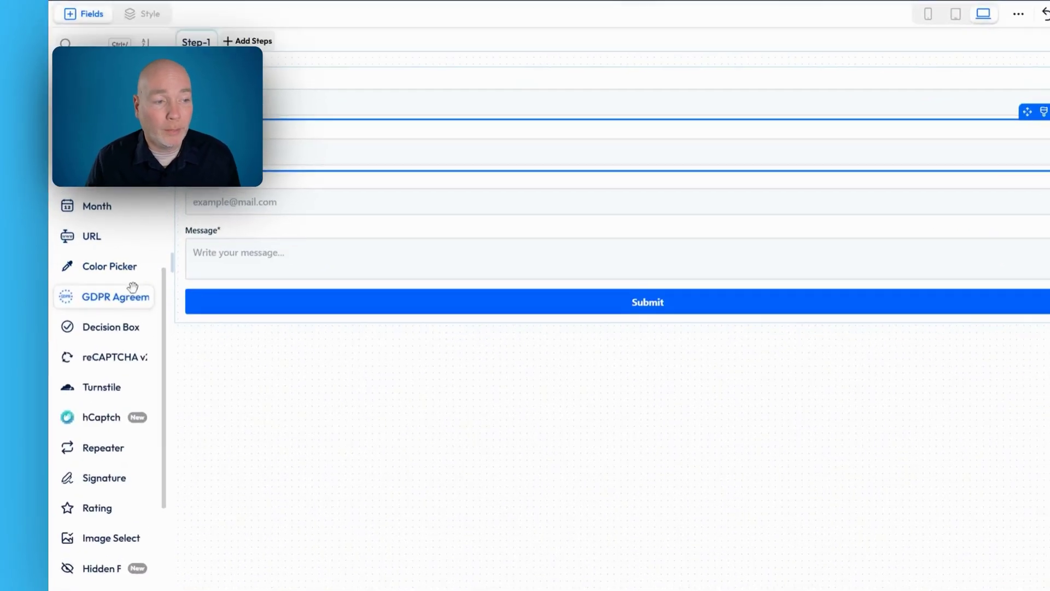
{"action": "left_click", "coordinate": [129, 297]}
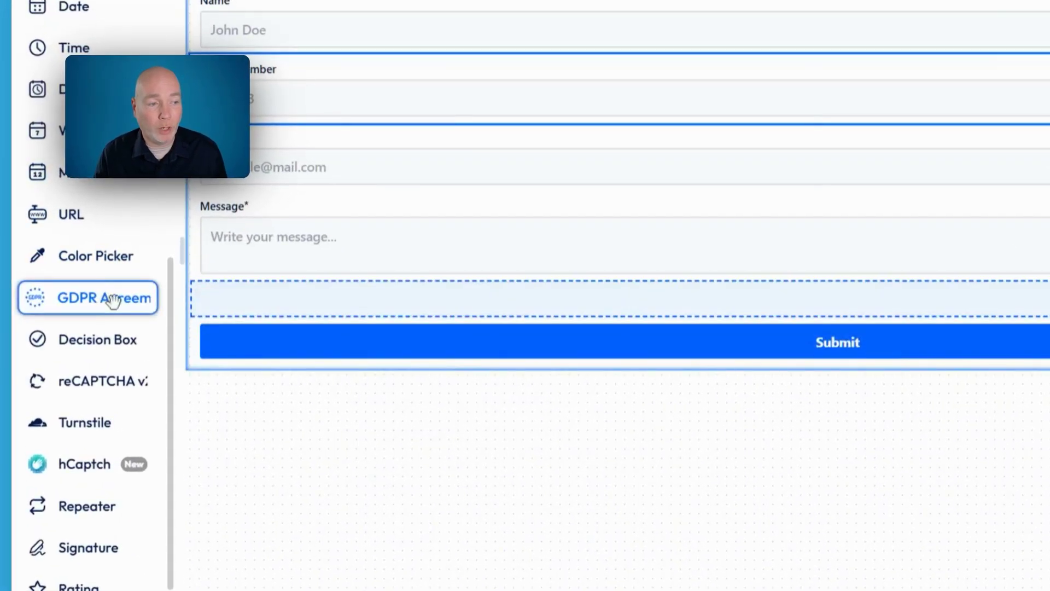
{"action": "left_click_drag", "start_coordinate": [113, 300], "coordinate": [452, 283]}
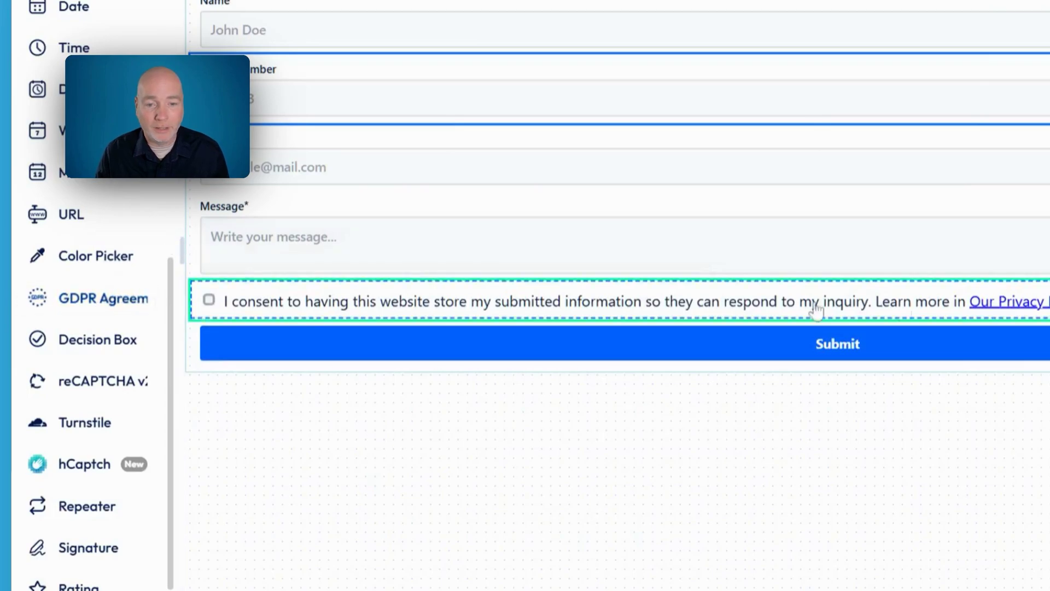
Step: Try dropping a reCAPTCHA v2 field onto the form, then dismiss its setup notice
{"action": "scroll", "coordinate": [86, 195], "scroll_direction": "down", "scroll_amount": 3}
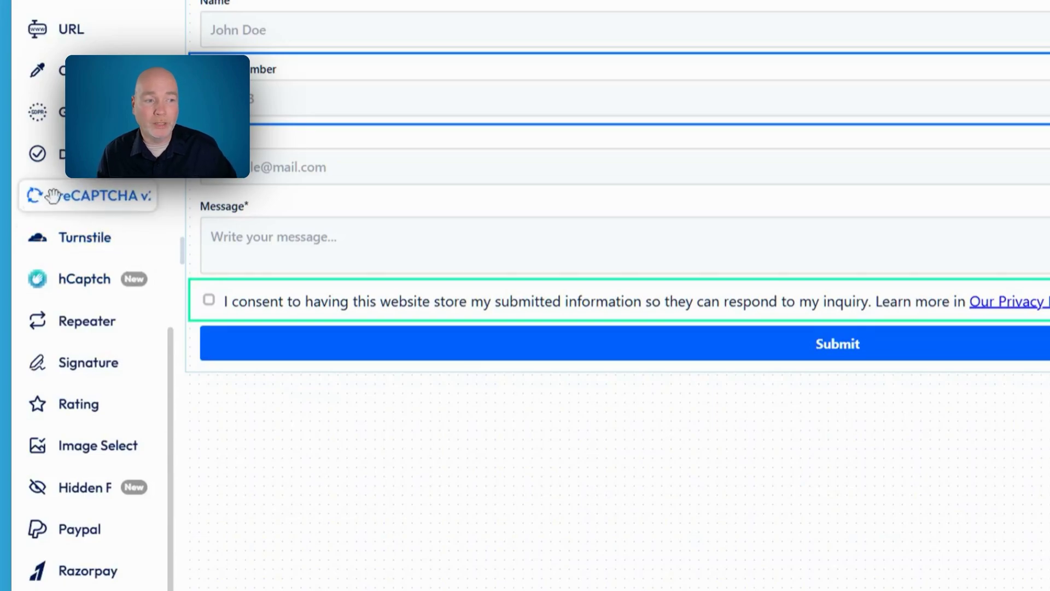
{"action": "left_click_drag", "start_coordinate": [51, 194], "coordinate": [465, 405]}
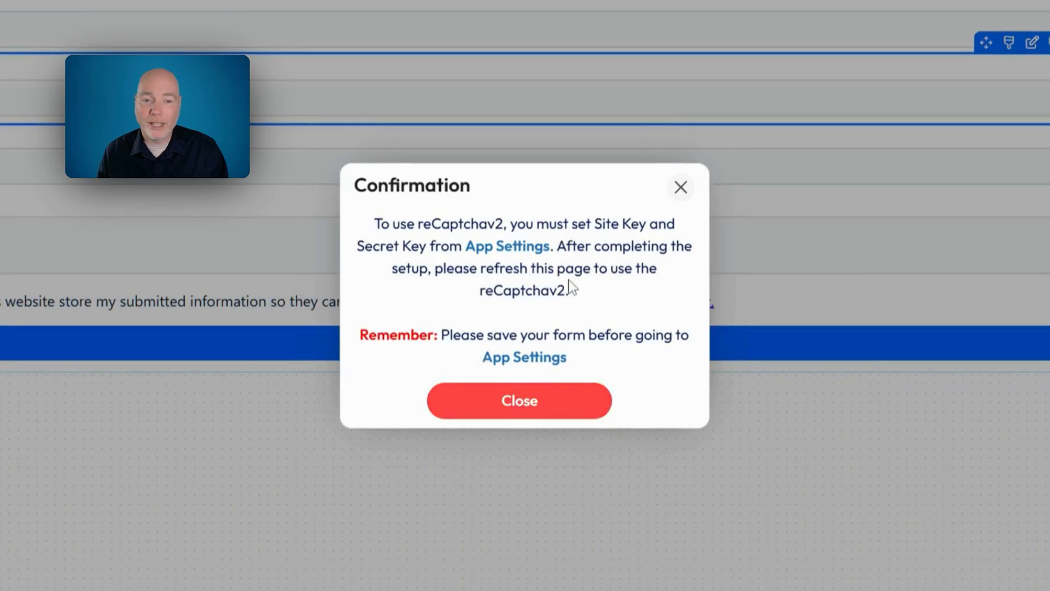
{"action": "left_click", "coordinate": [680, 190]}
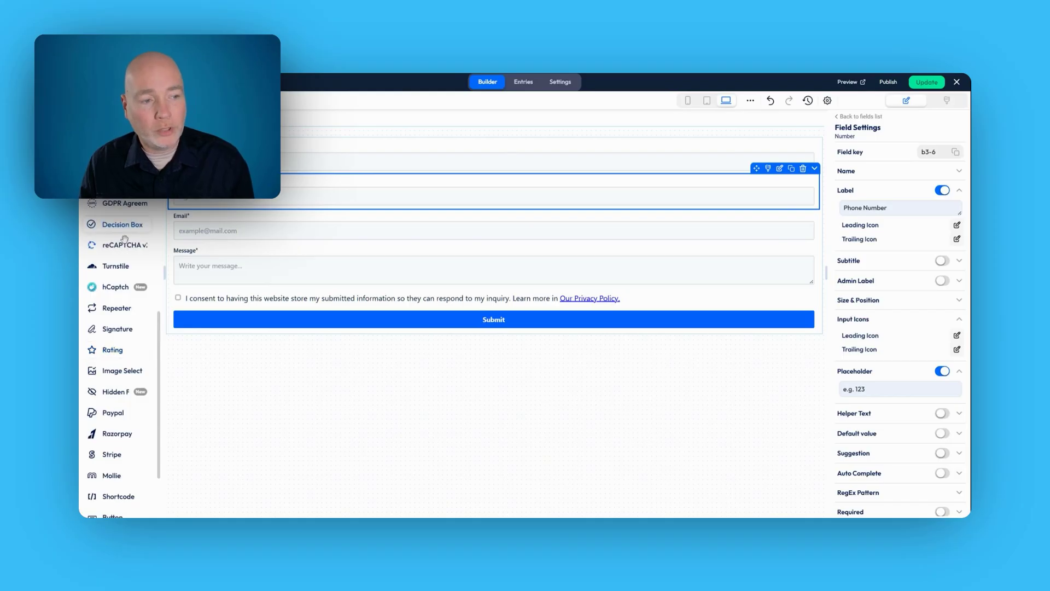
{"action": "scroll", "coordinate": [117, 251], "scroll_direction": "down", "scroll_amount": 3}
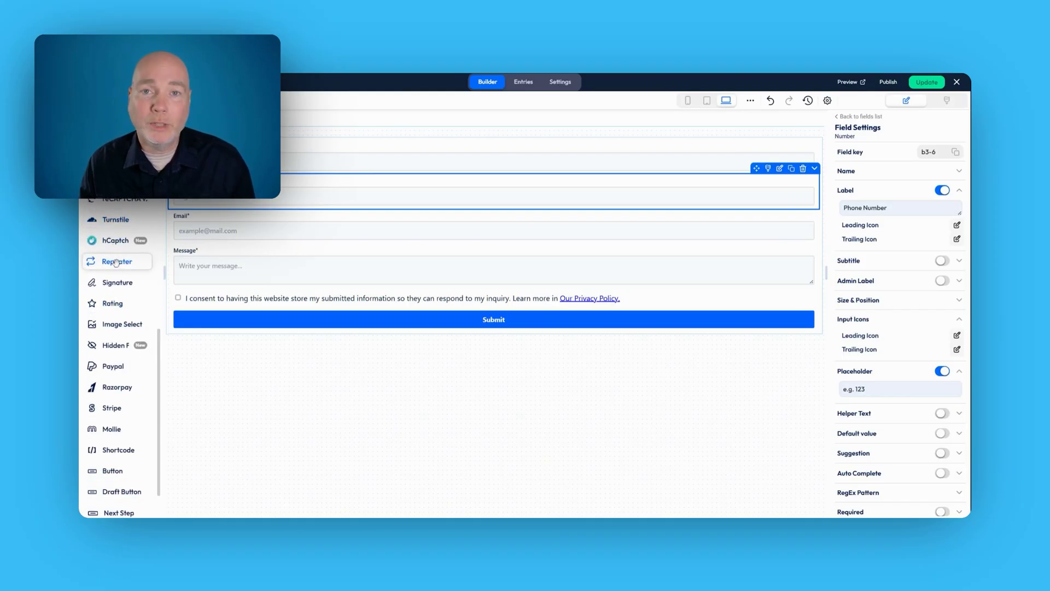
{"action": "scroll", "coordinate": [117, 273], "scroll_direction": "down", "scroll_amount": 2}
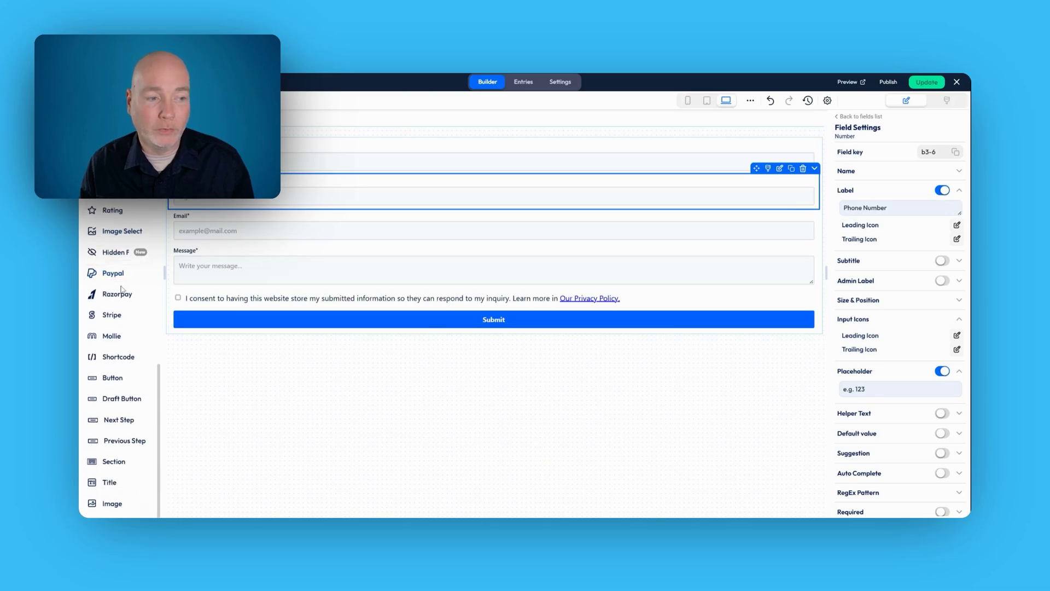
{"action": "scroll", "coordinate": [121, 290], "scroll_direction": "down", "scroll_amount": 1}
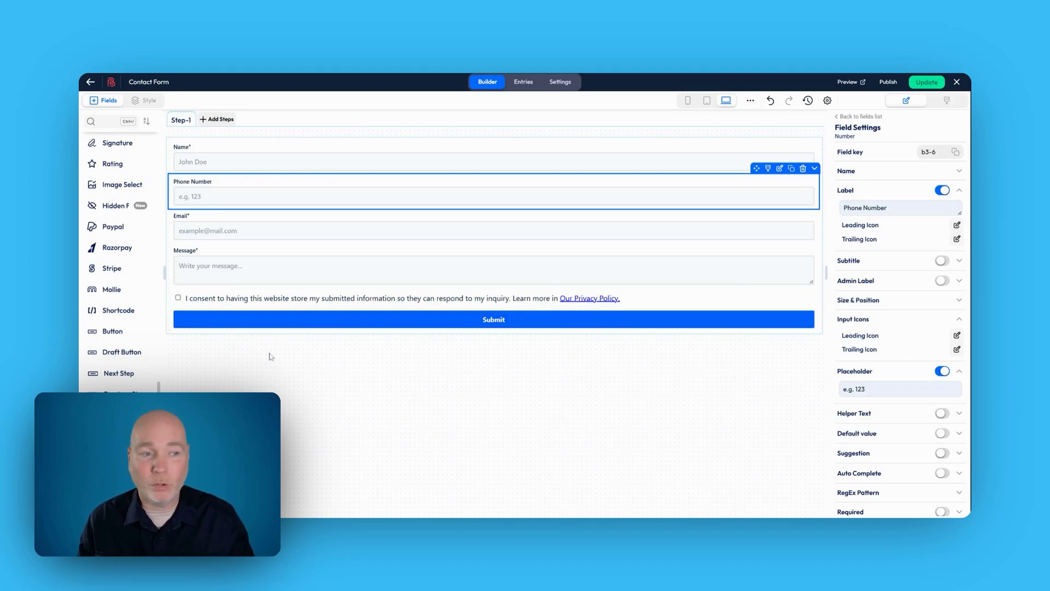
Step: Give the Phone Number field a leading phone-wave icon, found by searching 'phone' and downloaded
{"action": "left_click", "coordinate": [387, 164]}
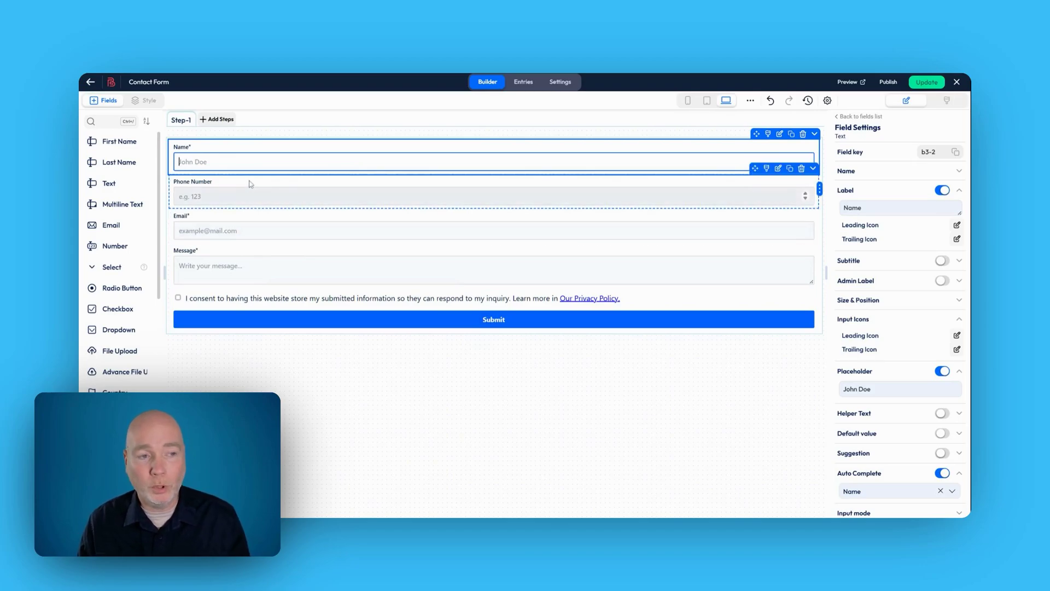
{"action": "left_click", "coordinate": [221, 184]}
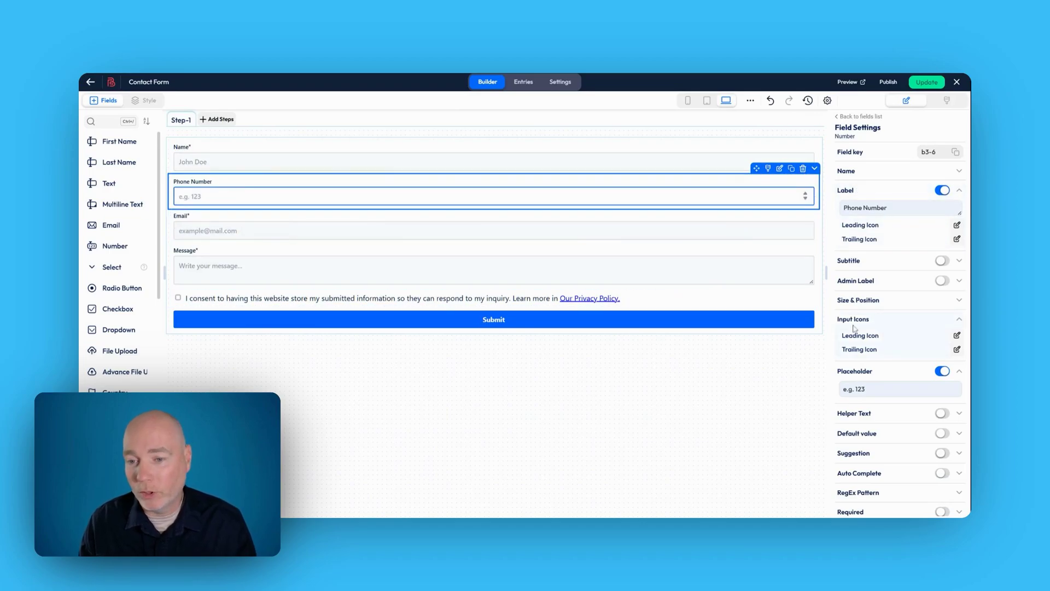
{"action": "left_click", "coordinate": [952, 336]}
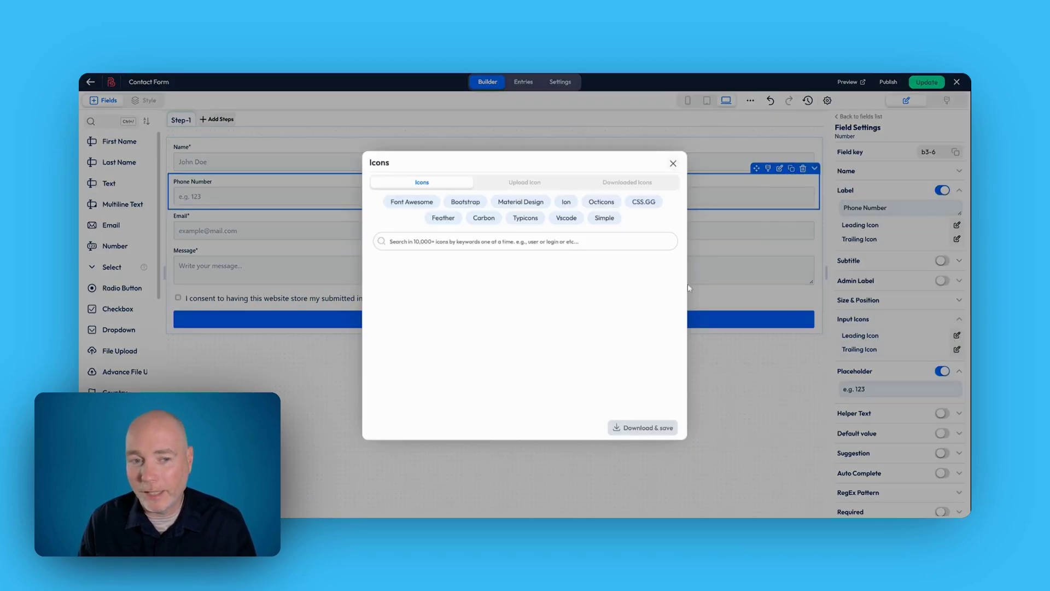
{"action": "type", "text": "phone"}
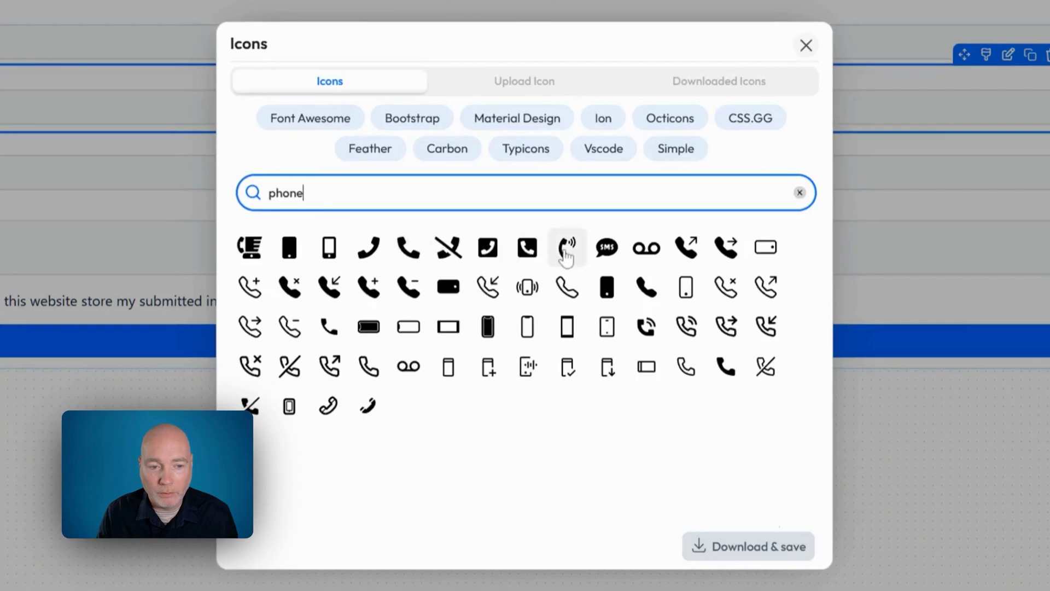
{"action": "left_click", "coordinate": [545, 270]}
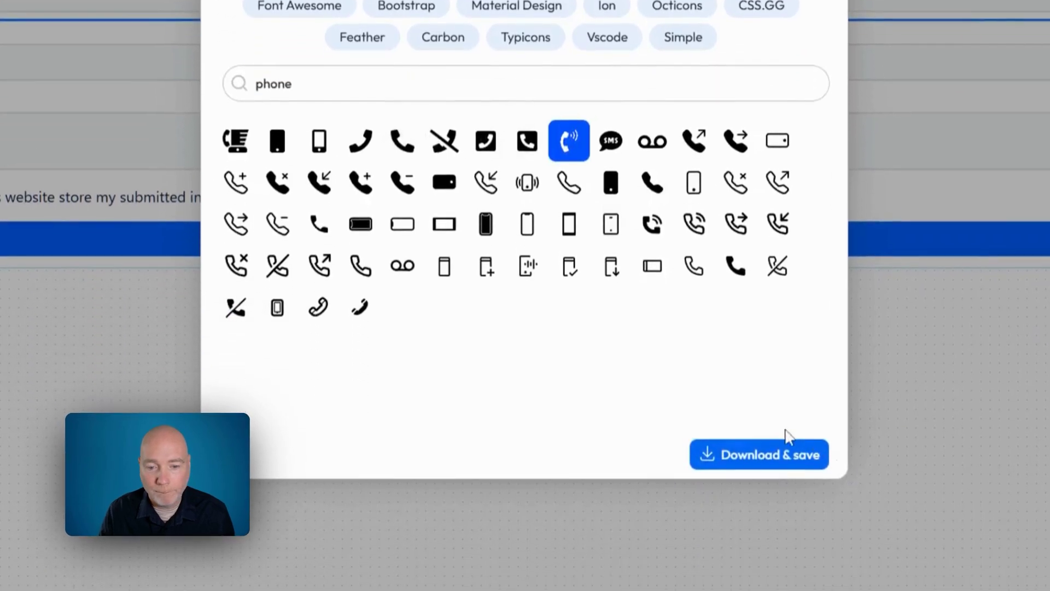
{"action": "left_click", "coordinate": [656, 427]}
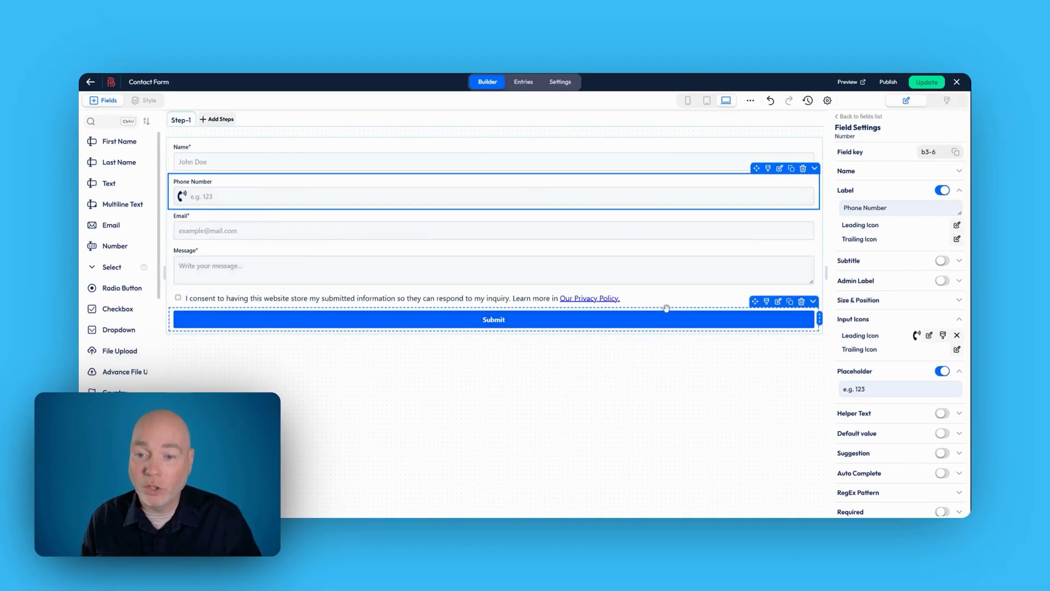
Step: Set the Email field's leading icon to the already-downloaded phone icon
{"action": "left_click", "coordinate": [191, 221]}
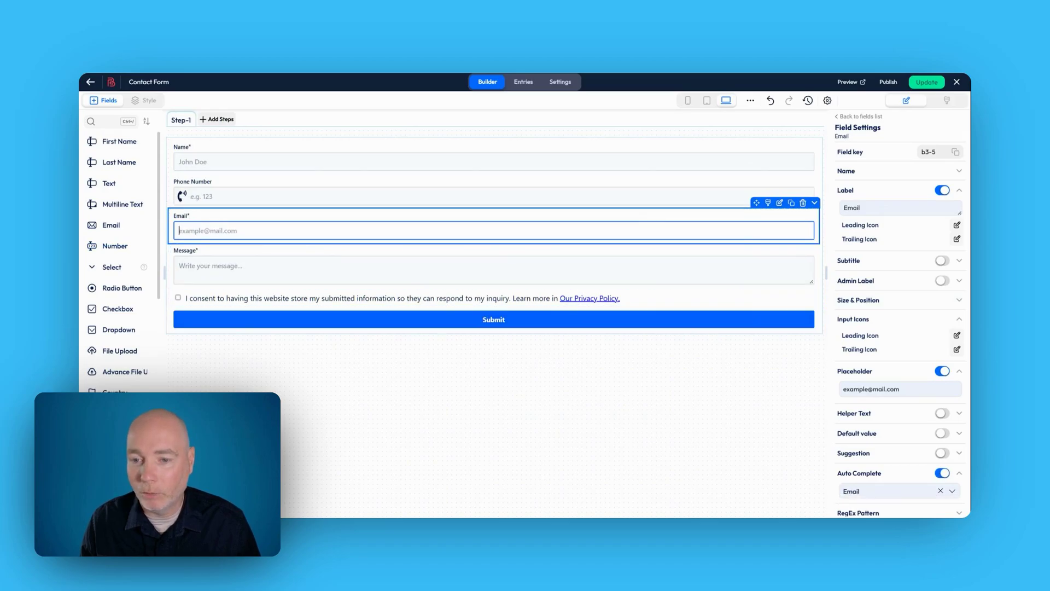
{"action": "left_click", "coordinate": [956, 336]}
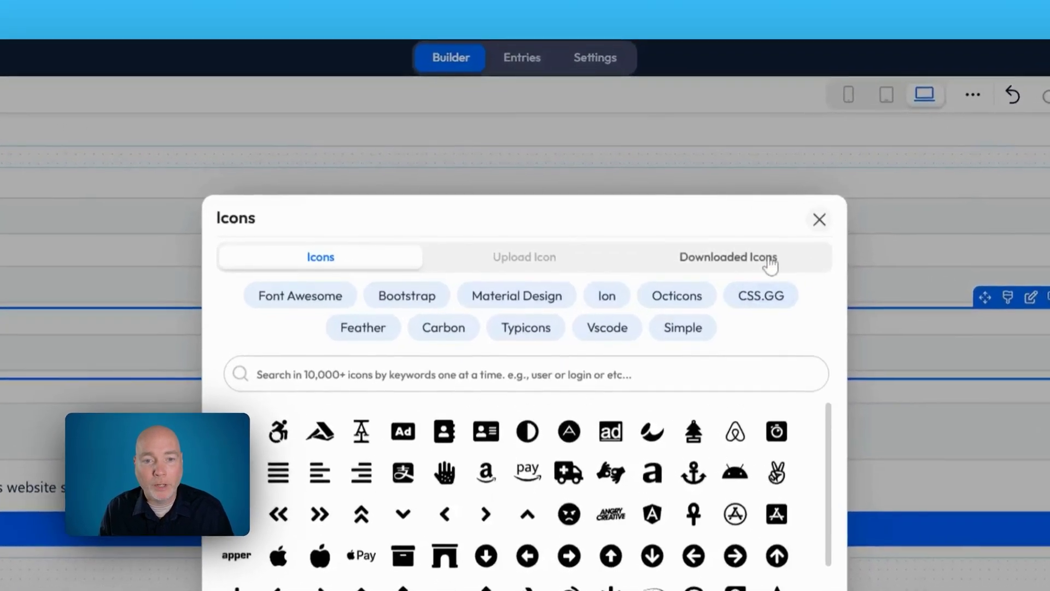
{"action": "left_click", "coordinate": [771, 266]}
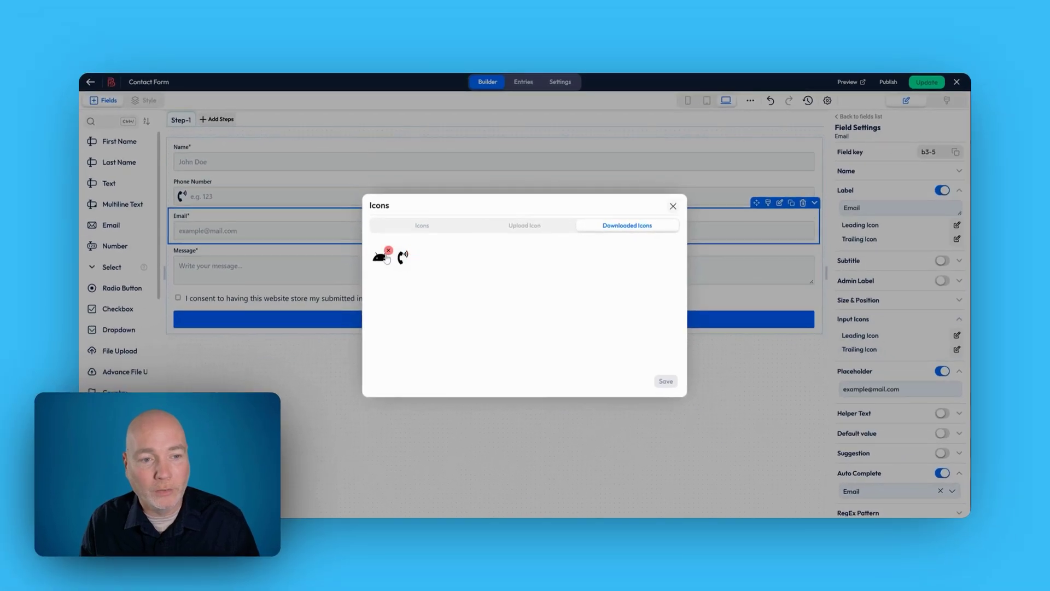
{"action": "left_click", "coordinate": [403, 257]}
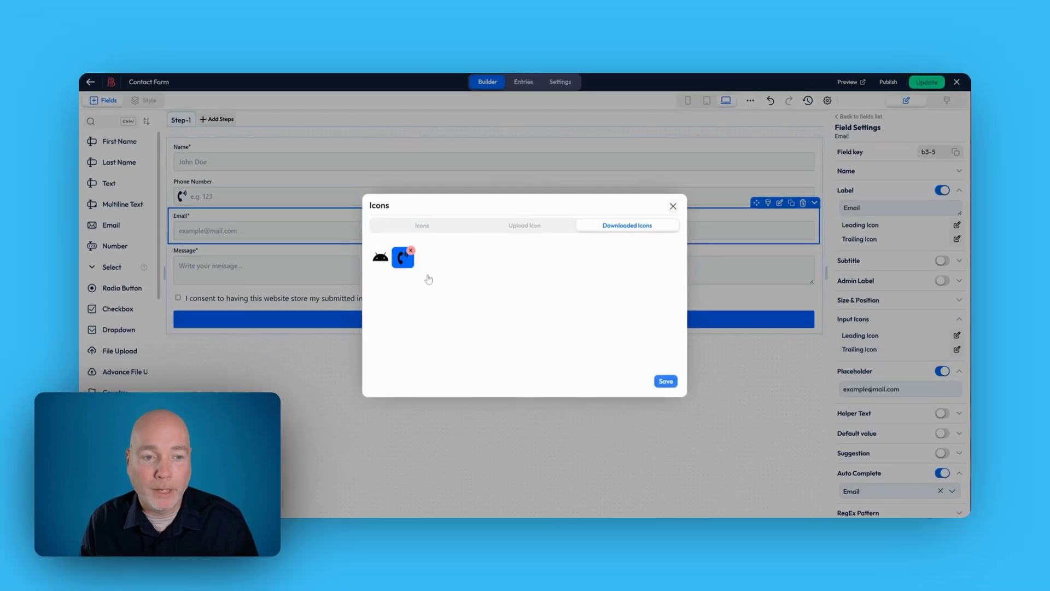
{"action": "left_click", "coordinate": [666, 381]}
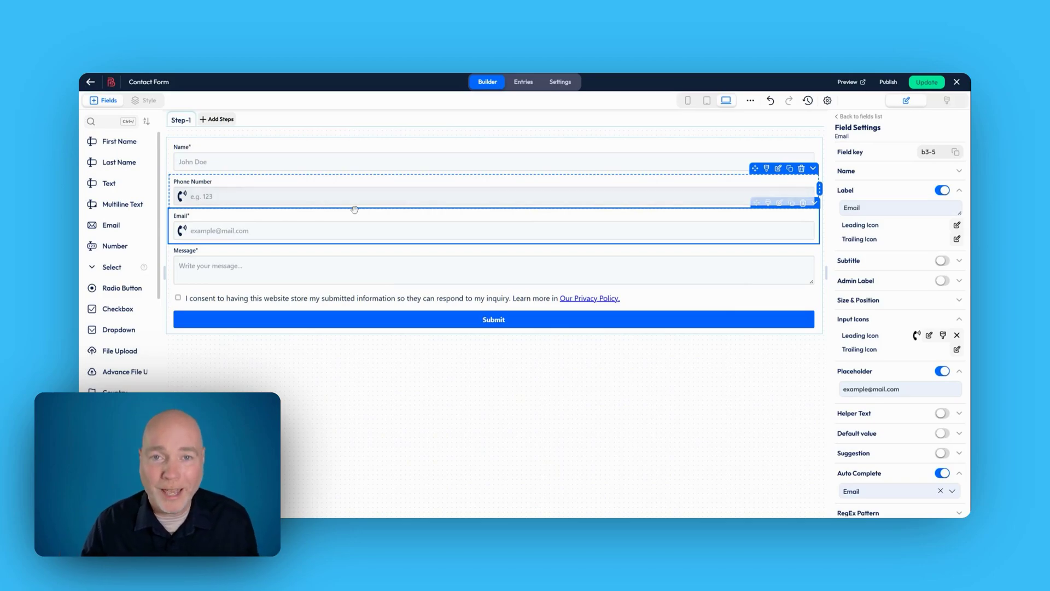
{"action": "scroll", "coordinate": [901, 194], "scroll_direction": "down", "scroll_amount": 5}
{"action": "scroll", "coordinate": [900, 191], "scroll_direction": "down", "scroll_amount": 2}
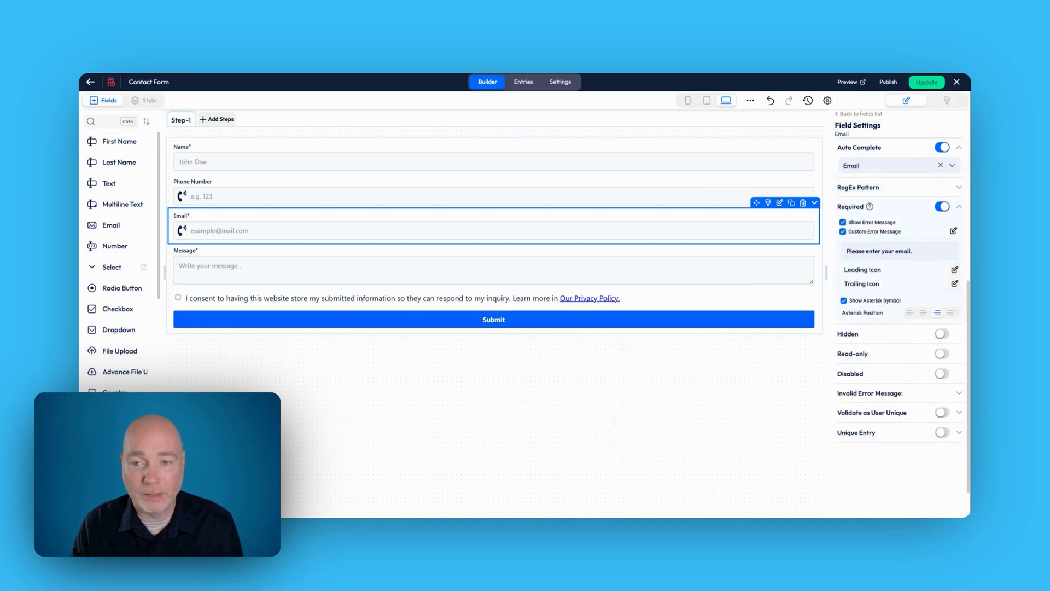
{"action": "scroll", "coordinate": [873, 238], "scroll_direction": "down", "scroll_amount": 1}
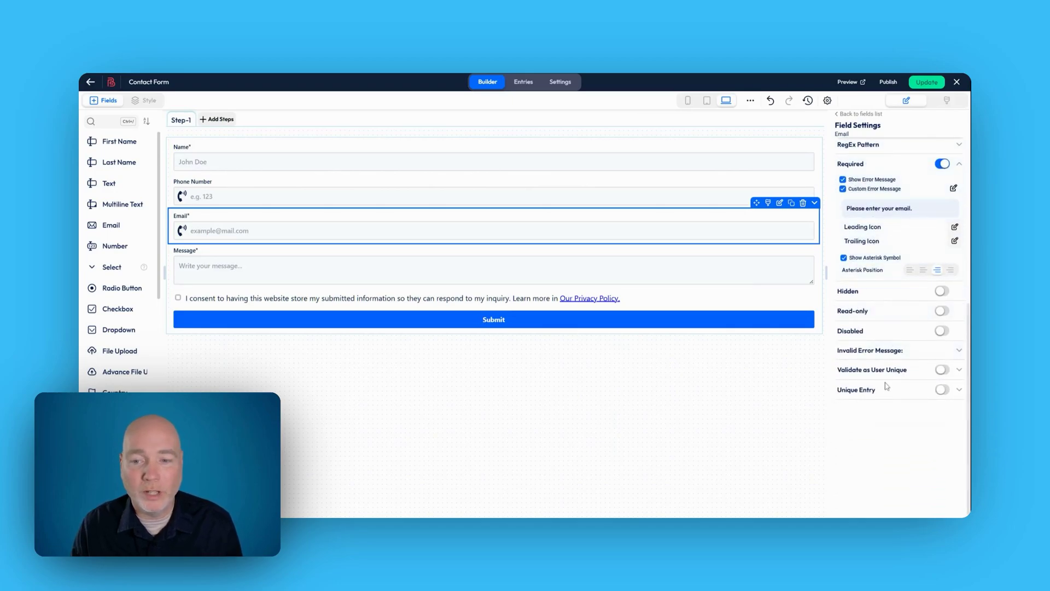
{"action": "scroll", "coordinate": [907, 390], "scroll_direction": "up", "scroll_amount": 1}
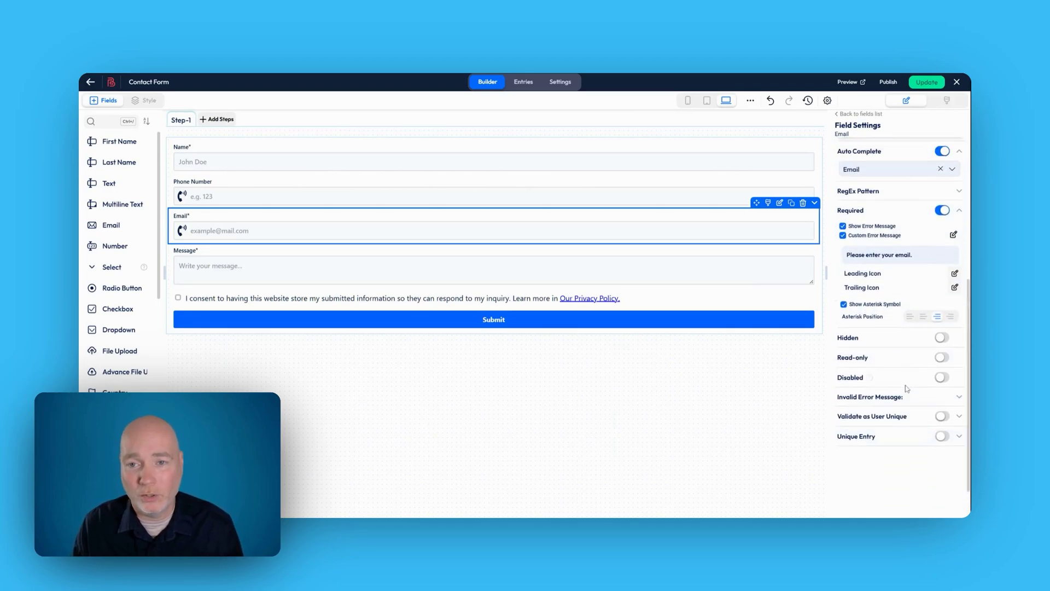
{"action": "scroll", "coordinate": [908, 375], "scroll_direction": "up", "scroll_amount": 7}
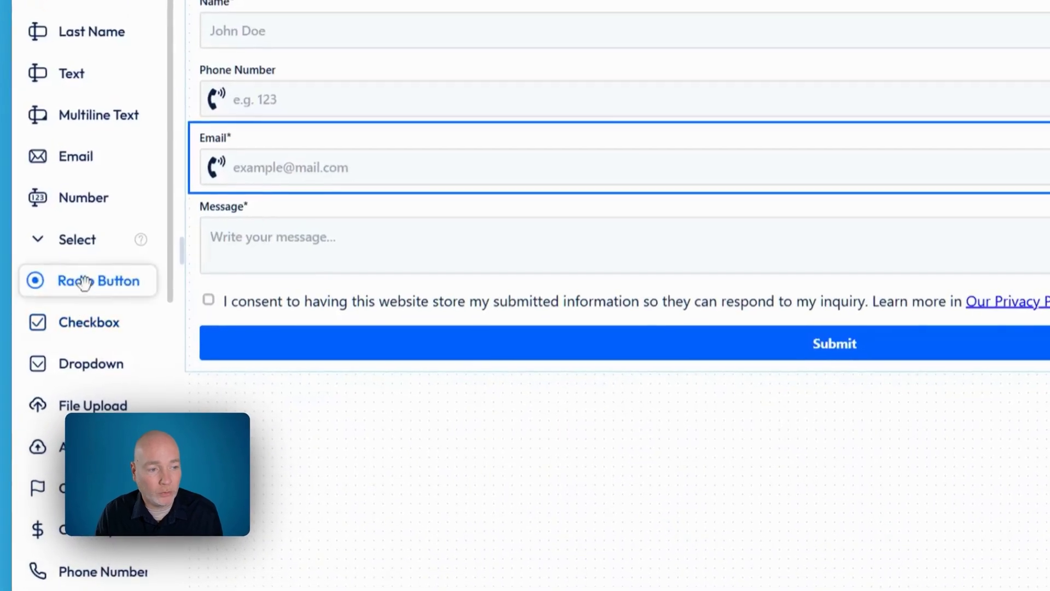
Step: Add a Radio field below Message with choices Option a, Option b and Option c
{"action": "left_click", "coordinate": [118, 288]}
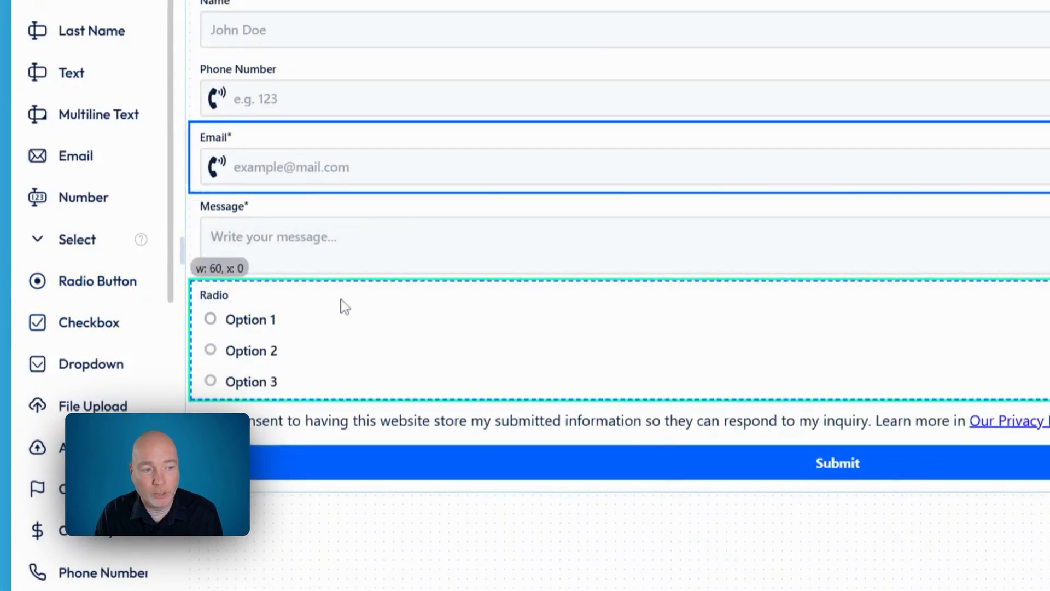
{"action": "left_click", "coordinate": [340, 303]}
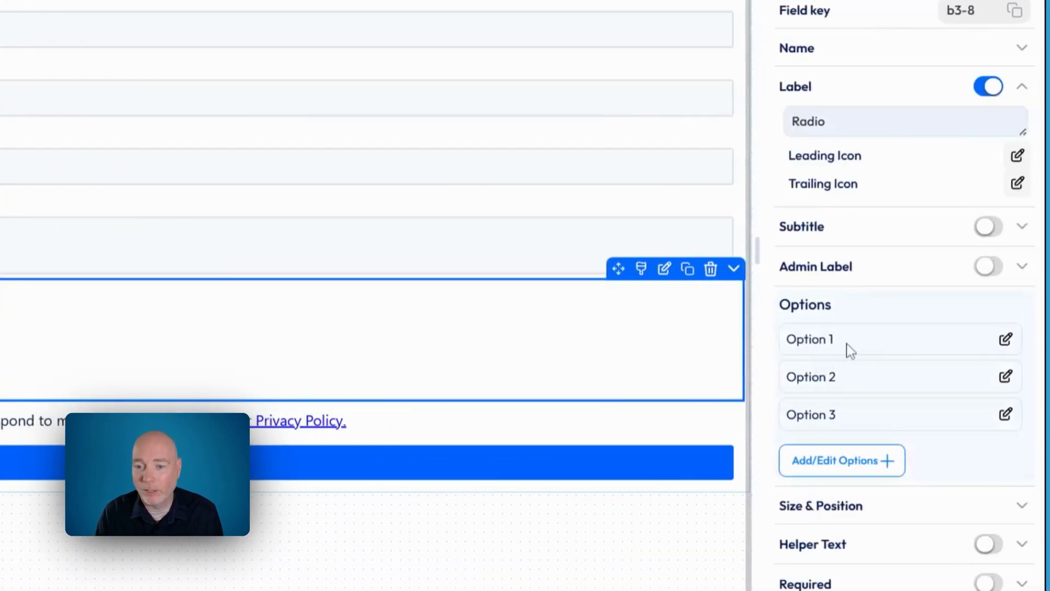
{"action": "left_click", "coordinate": [1005, 348]}
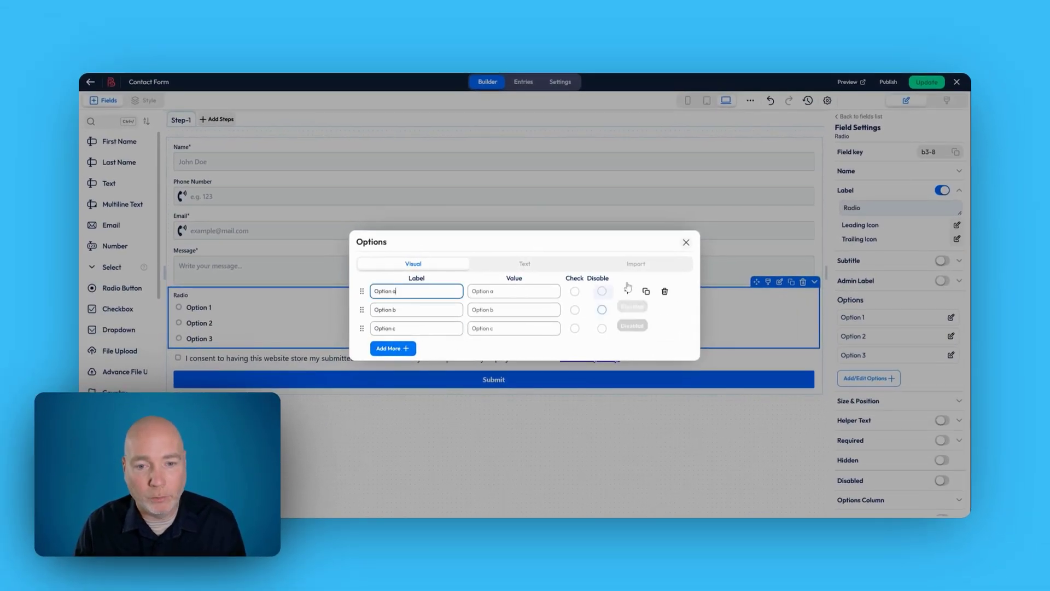
{"action": "left_click", "coordinate": [686, 243]}
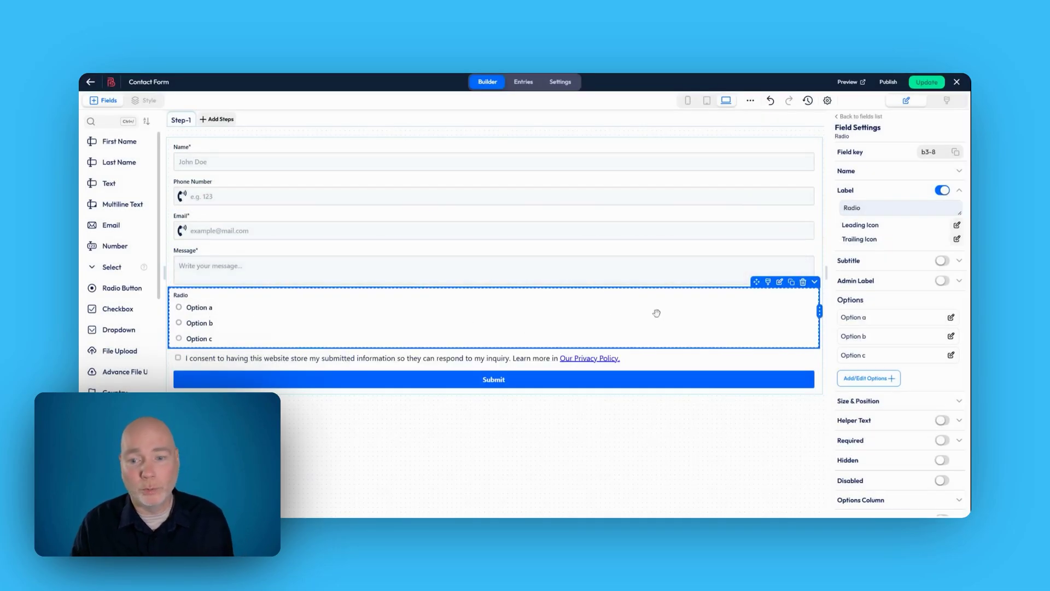
Step: Enable the radio field's helper text ending 'so people know what to do', then add Step-2
{"action": "left_click", "coordinate": [944, 422]}
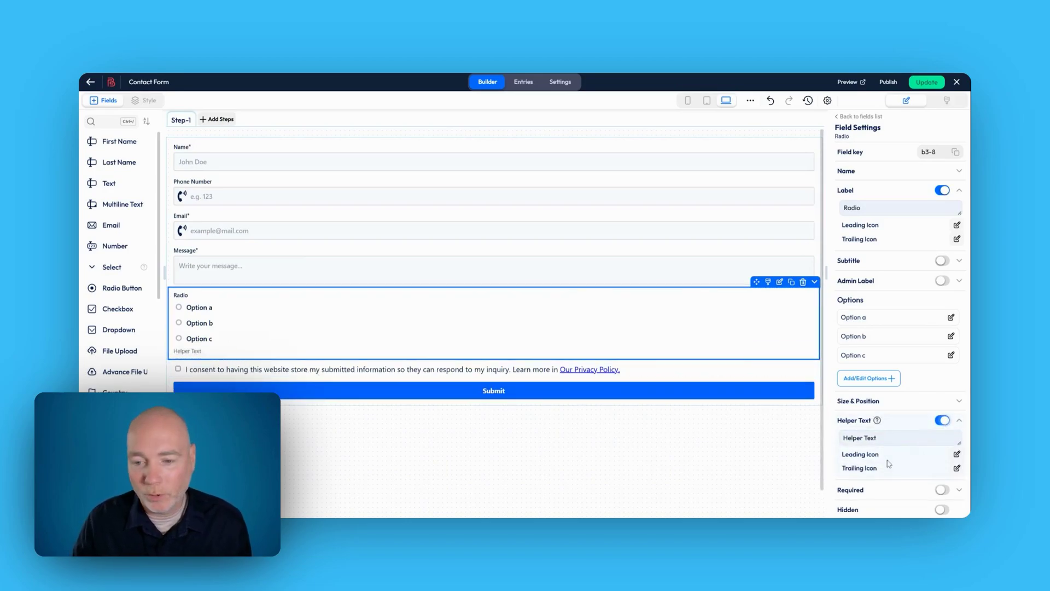
{"action": "type", "text": "so people know what to do"}
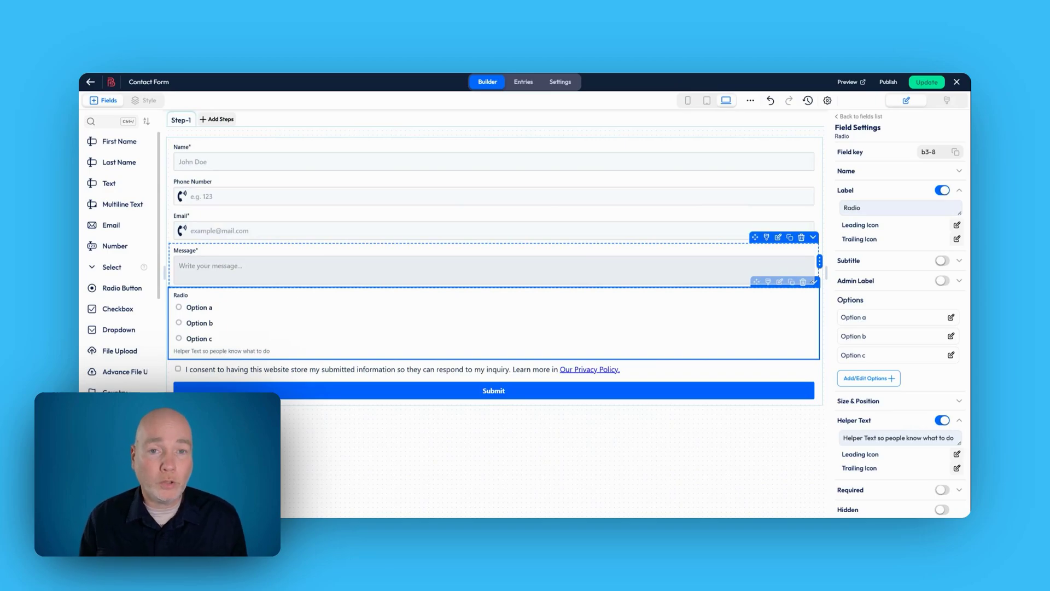
{"action": "scroll", "coordinate": [383, 282], "scroll_direction": "down", "scroll_amount": 1}
{"action": "scroll", "coordinate": [382, 281], "scroll_direction": "up", "scroll_amount": 1}
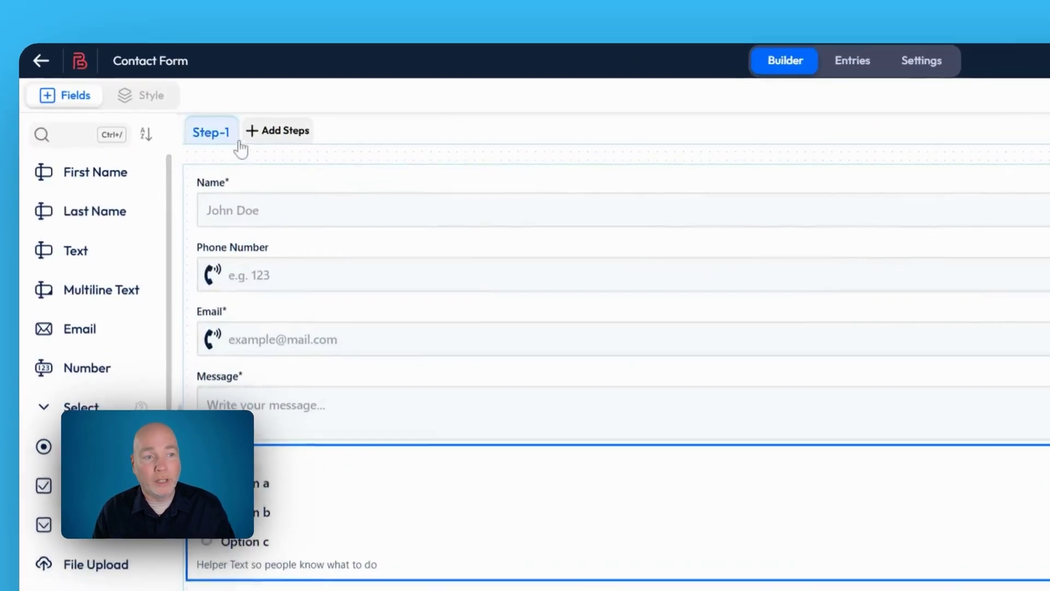
{"action": "left_click", "coordinate": [217, 119]}
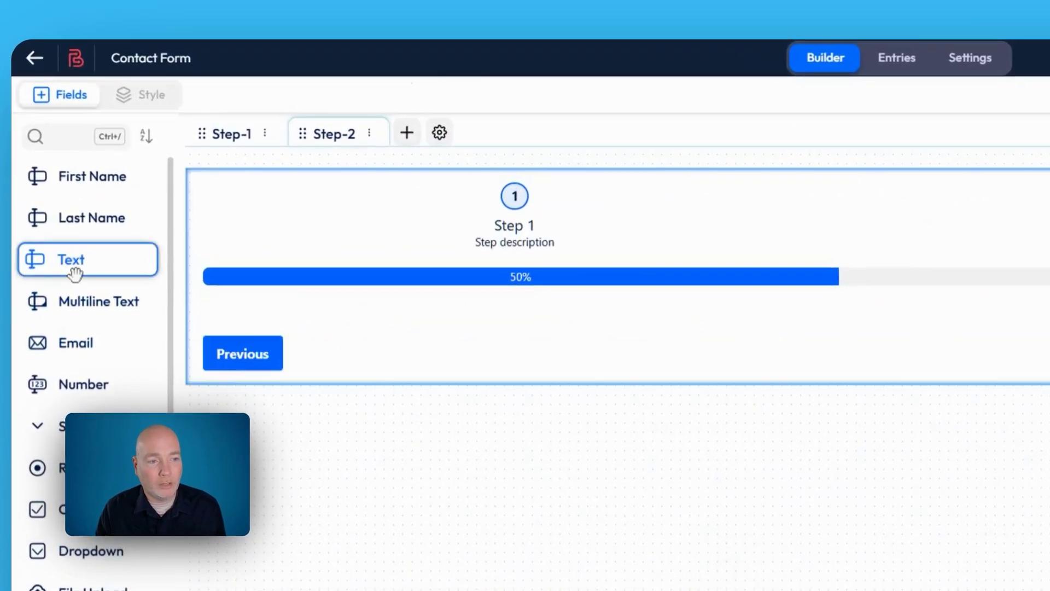
Step: Place a Text field, a File Upload field and a Check Boxes group on Step-2
{"action": "left_click_drag", "start_coordinate": [104, 181], "coordinate": [111, 190]}
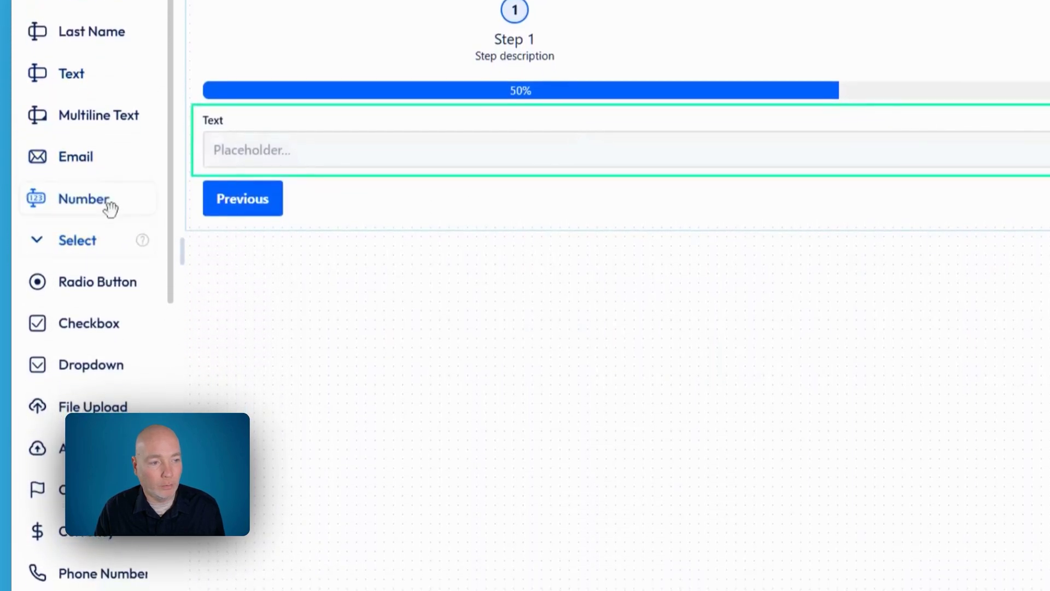
{"action": "scroll", "coordinate": [113, 252], "scroll_direction": "down", "scroll_amount": 6}
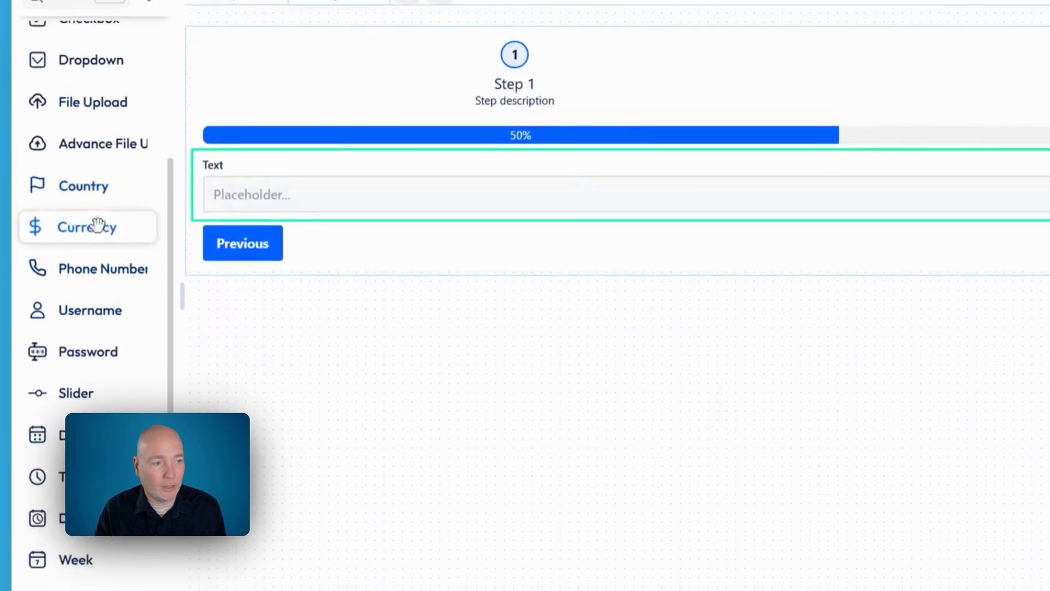
{"action": "scroll", "coordinate": [93, 229], "scroll_direction": "up", "scroll_amount": 3}
{"action": "left_click_drag", "start_coordinate": [80, 255], "coordinate": [164, 237]}
{"action": "scroll", "coordinate": [104, 254], "scroll_direction": "down", "scroll_amount": 2}
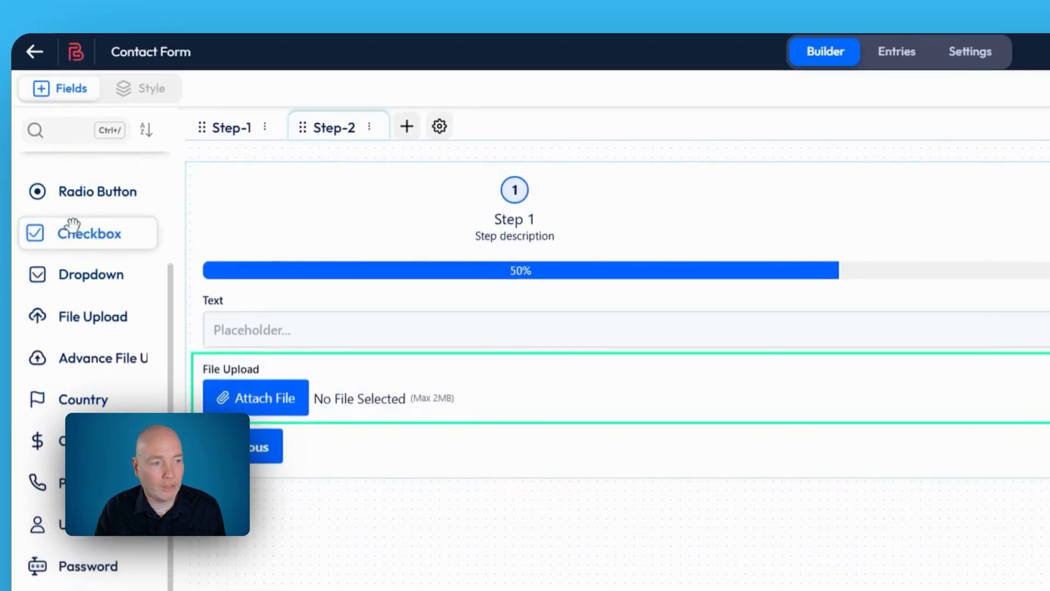
{"action": "left_click_drag", "start_coordinate": [73, 224], "coordinate": [551, 438]}
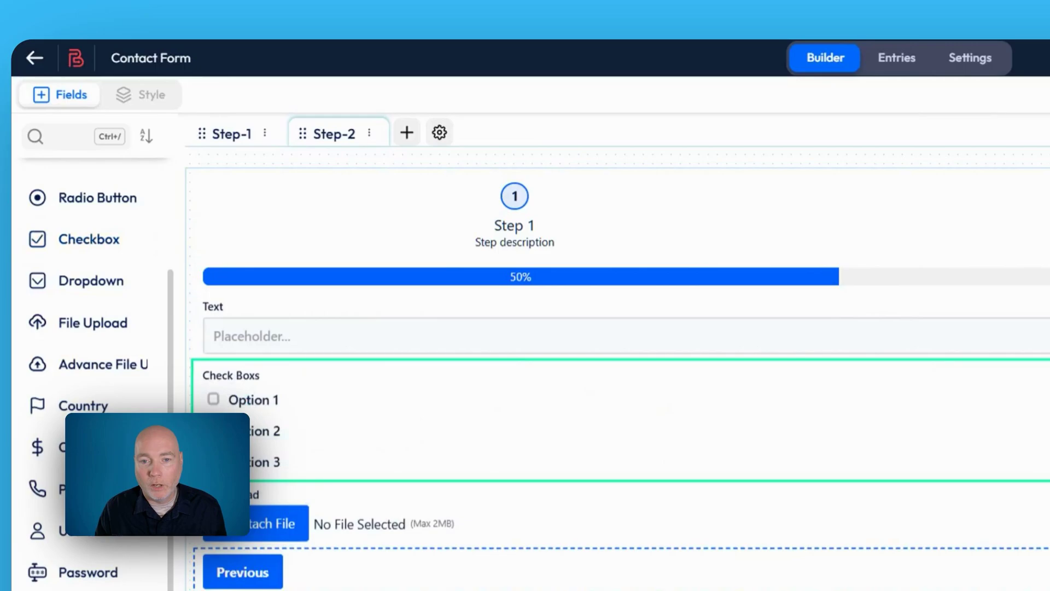
Step: Create Step-3 and fill it with Slider, Color Picker, Decision Box and Signature fields
{"action": "left_click", "coordinate": [406, 132]}
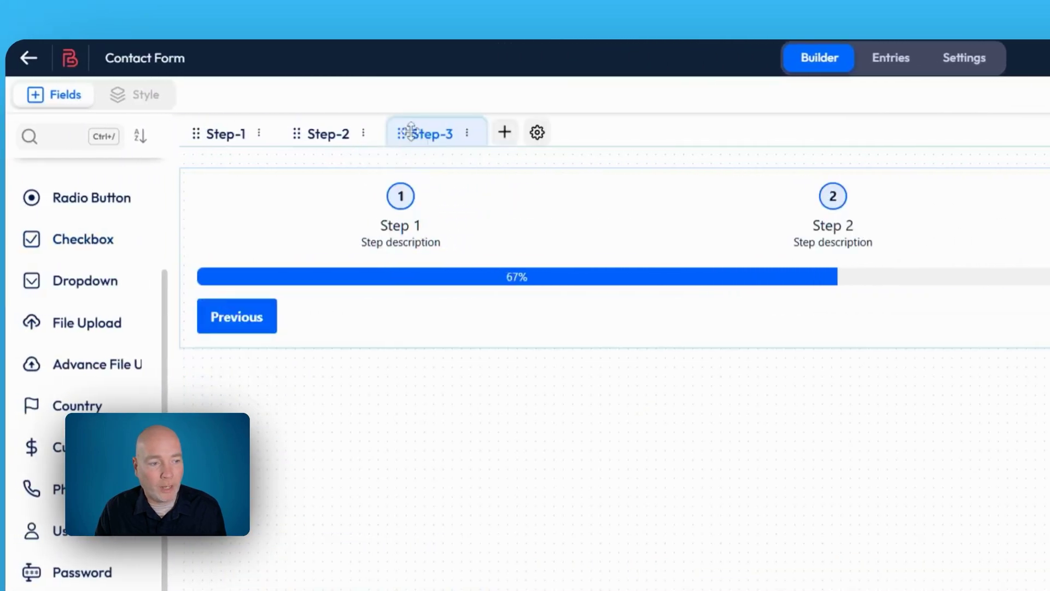
{"action": "scroll", "coordinate": [88, 383], "scroll_direction": "down", "scroll_amount": 2}
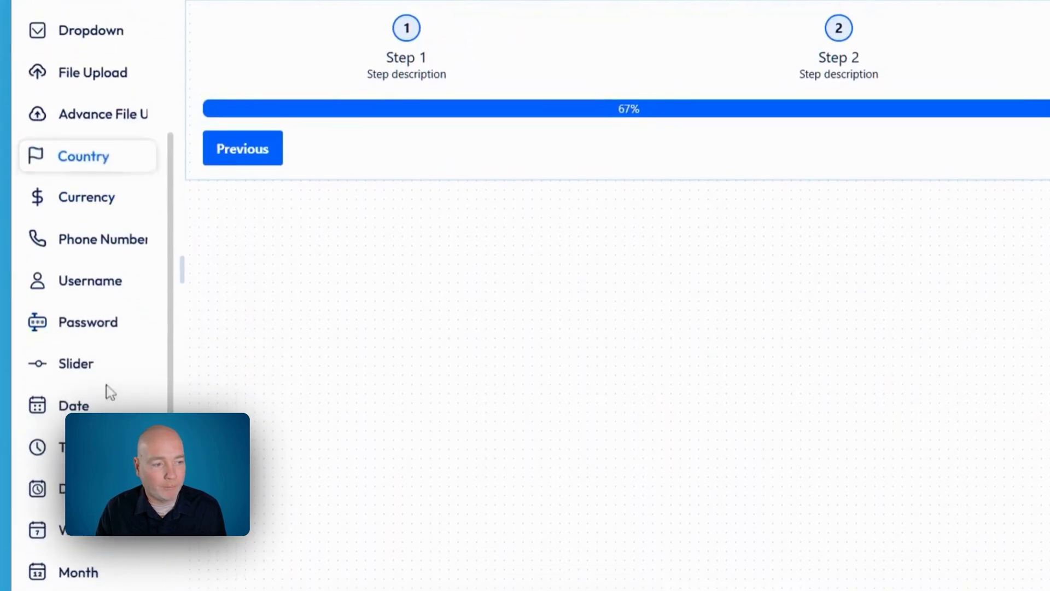
{"action": "left_click_drag", "start_coordinate": [84, 530], "coordinate": [232, 453]}
{"action": "scroll", "coordinate": [120, 219], "scroll_direction": "down", "scroll_amount": 5}
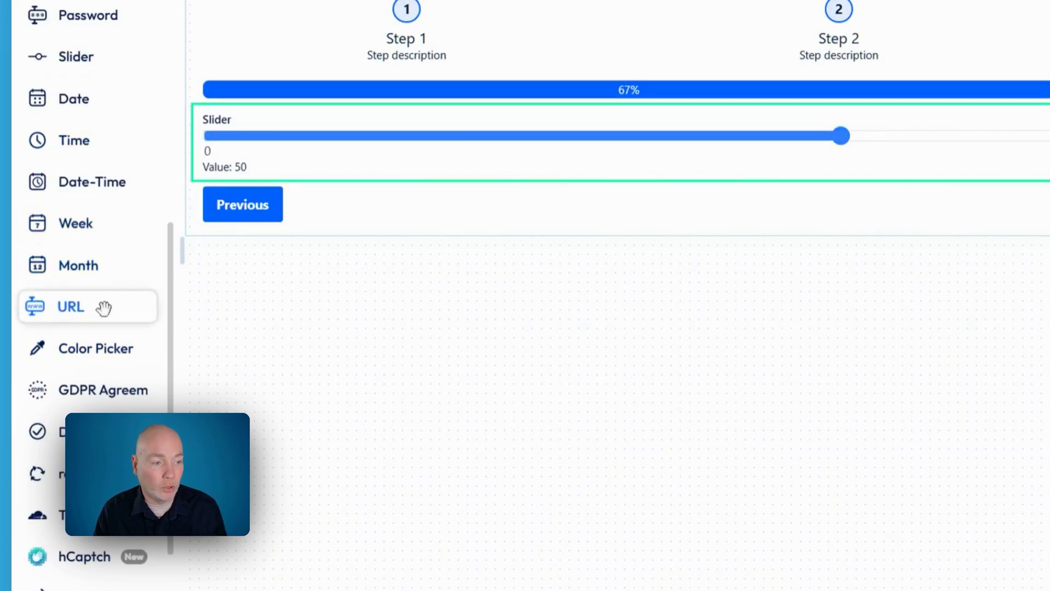
{"action": "left_click_drag", "start_coordinate": [102, 350], "coordinate": [457, 169]}
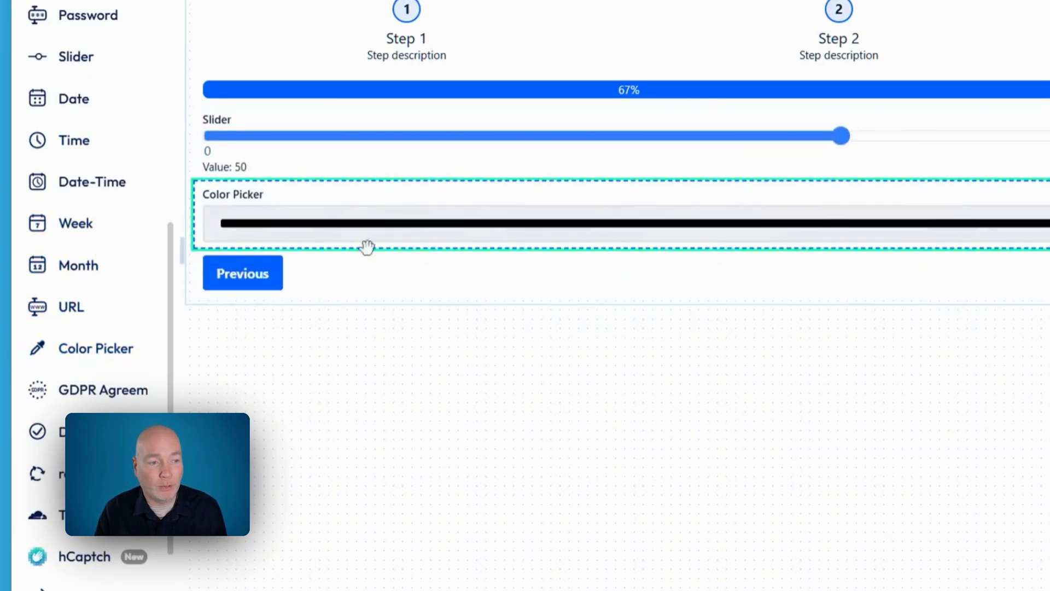
{"action": "scroll", "coordinate": [70, 364], "scroll_direction": "down", "scroll_amount": 3}
{"action": "left_click_drag", "start_coordinate": [73, 341], "coordinate": [764, 286]}
{"action": "scroll", "coordinate": [105, 391], "scroll_direction": "down", "scroll_amount": 2}
{"action": "mouse_move", "coordinate": [71, 454]}
{"action": "left_mouse_down"}
{"action": "mouse_move", "coordinate": [565, 309]}
{"action": "mouse_move", "coordinate": [612, 324]}
{"action": "left_mouse_up"}
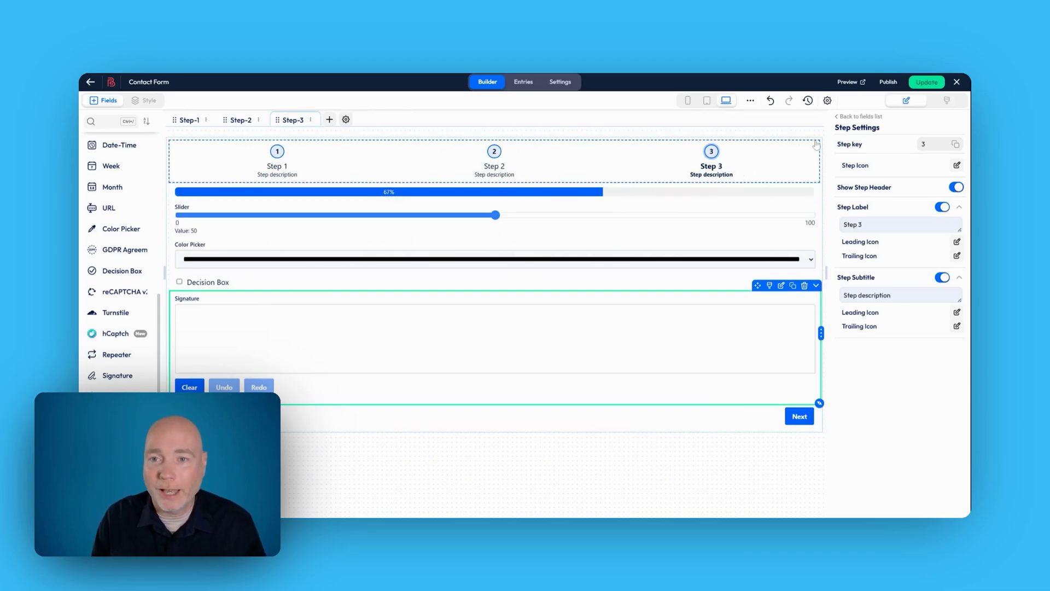
Step: Copy the [bitform id='3'] shortcode from the Publish panel and save the form with Update
{"action": "left_click", "coordinate": [887, 89]}
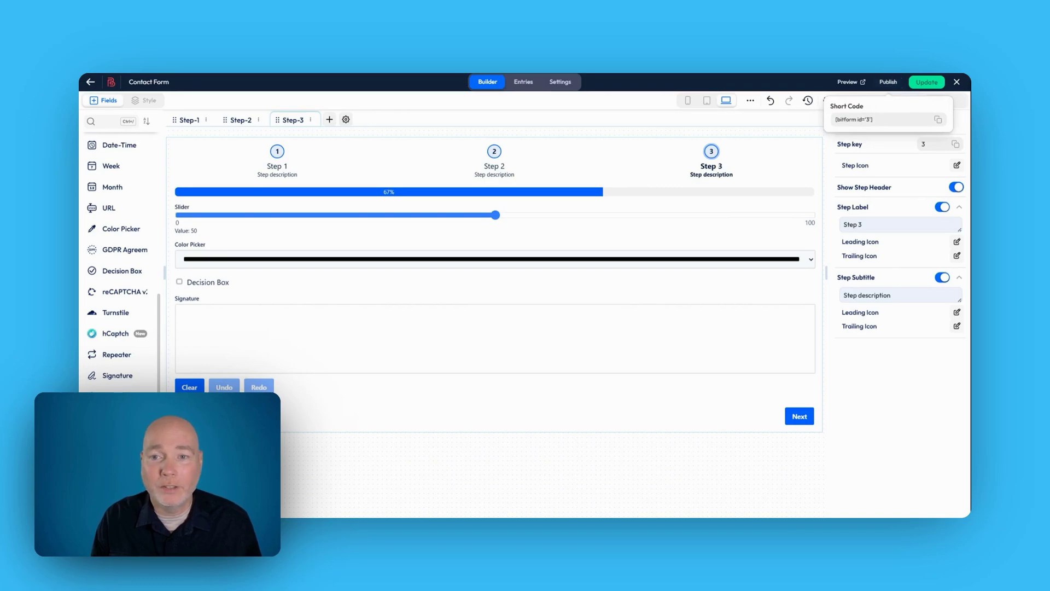
{"action": "left_click", "coordinate": [939, 121]}
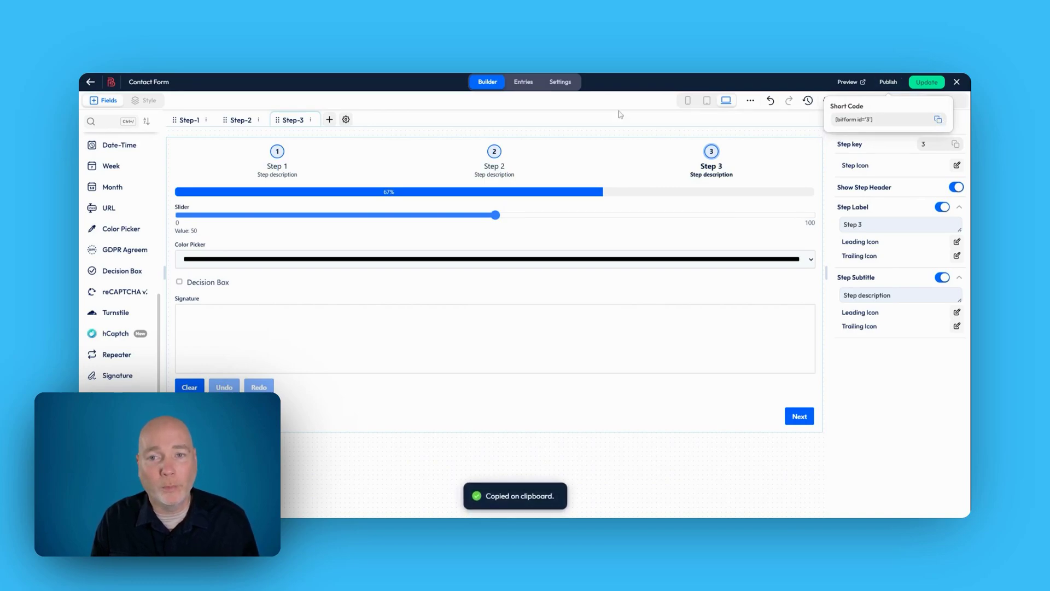
{"action": "left_click", "coordinate": [924, 82]}
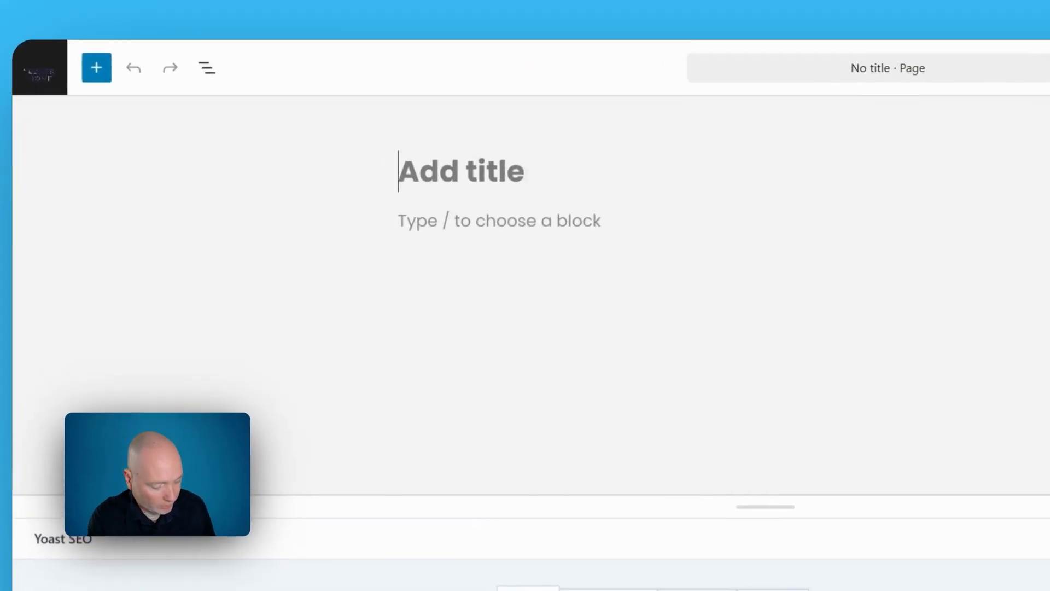
Step: Title the new page 'Bit Form', paste [bitform id='3'] into a Shortcode block, and publish
{"action": "type", "text": "Bi"}
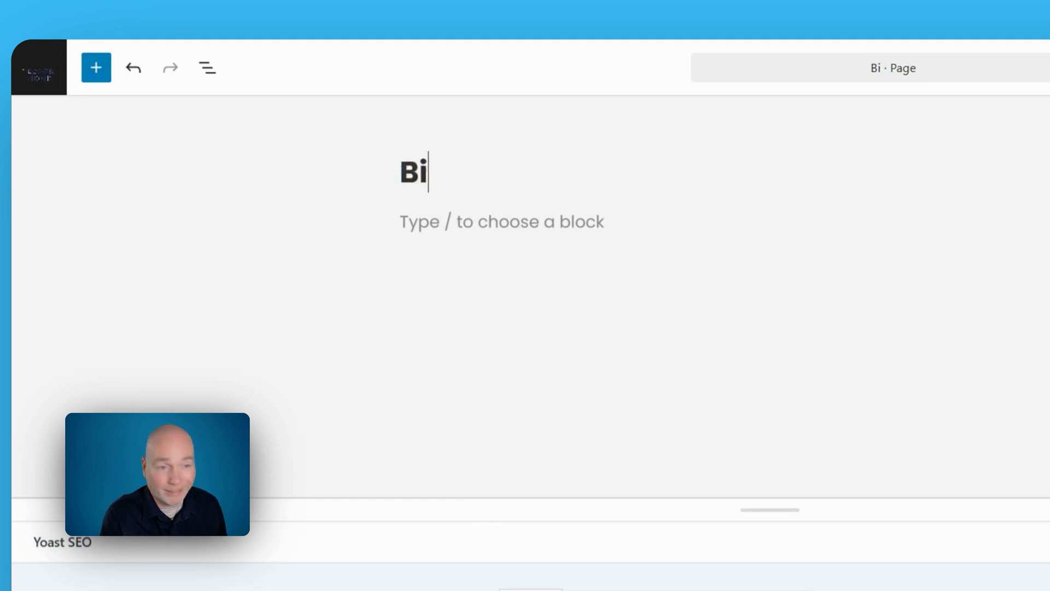
{"action": "type", "text": "t Form"}
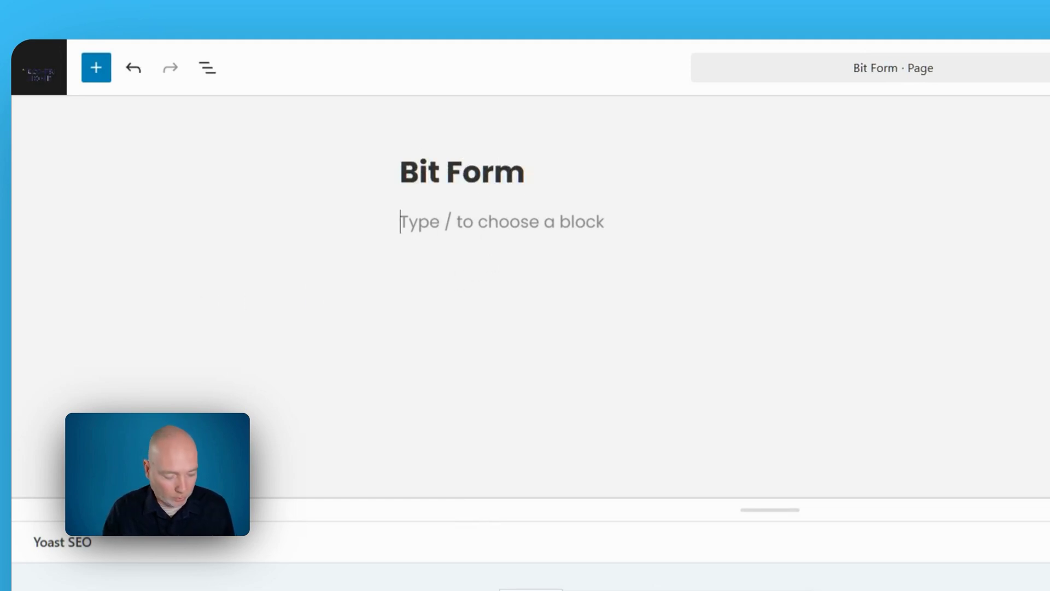
{"action": "type", "text": "/"}
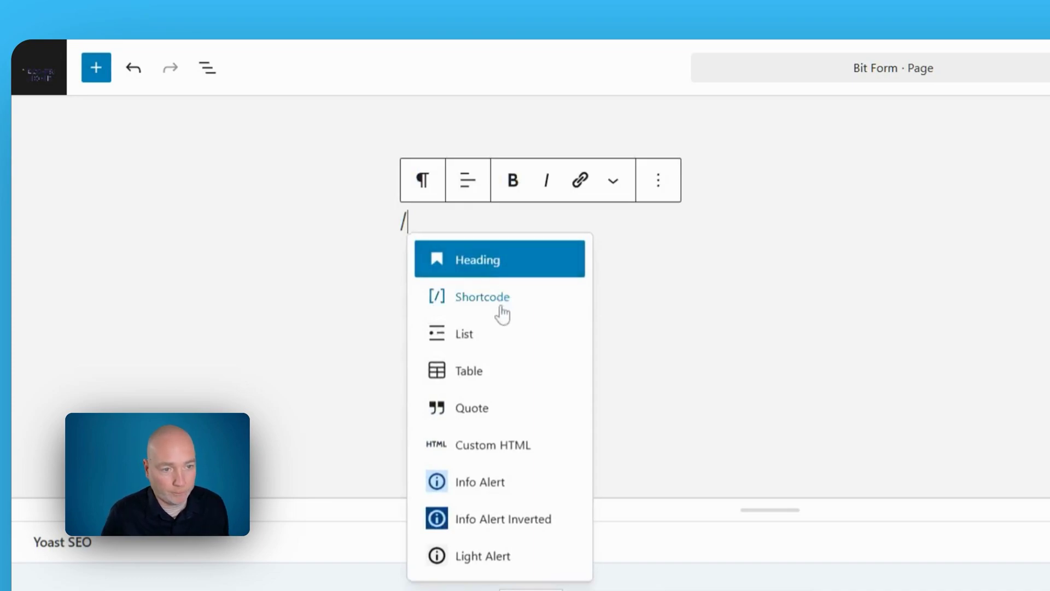
{"action": "left_click", "coordinate": [504, 314]}
{"action": "key", "text": "ctrl+v"}
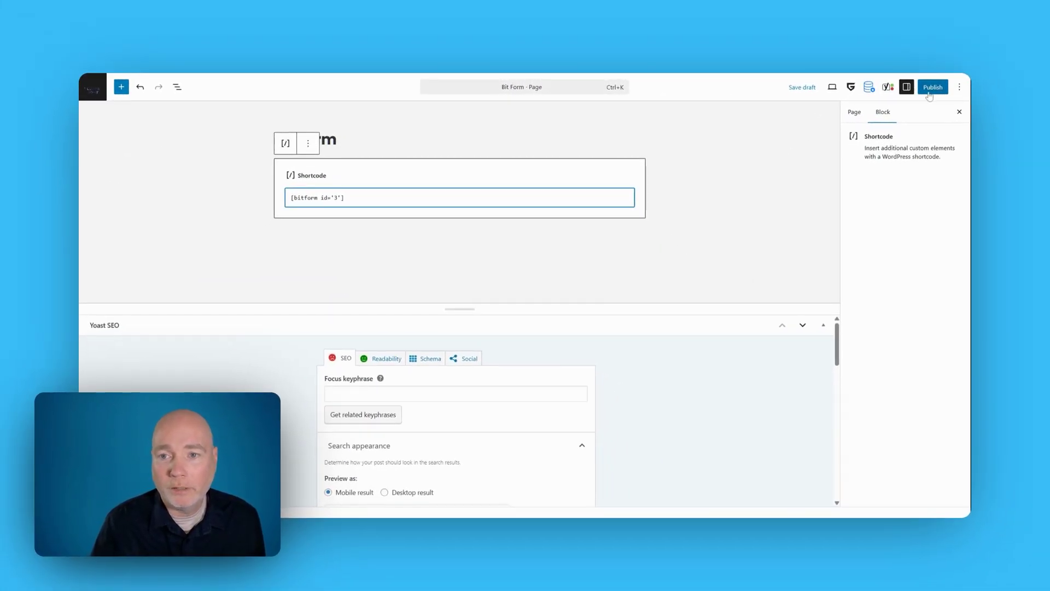
{"action": "left_click", "coordinate": [931, 89]}
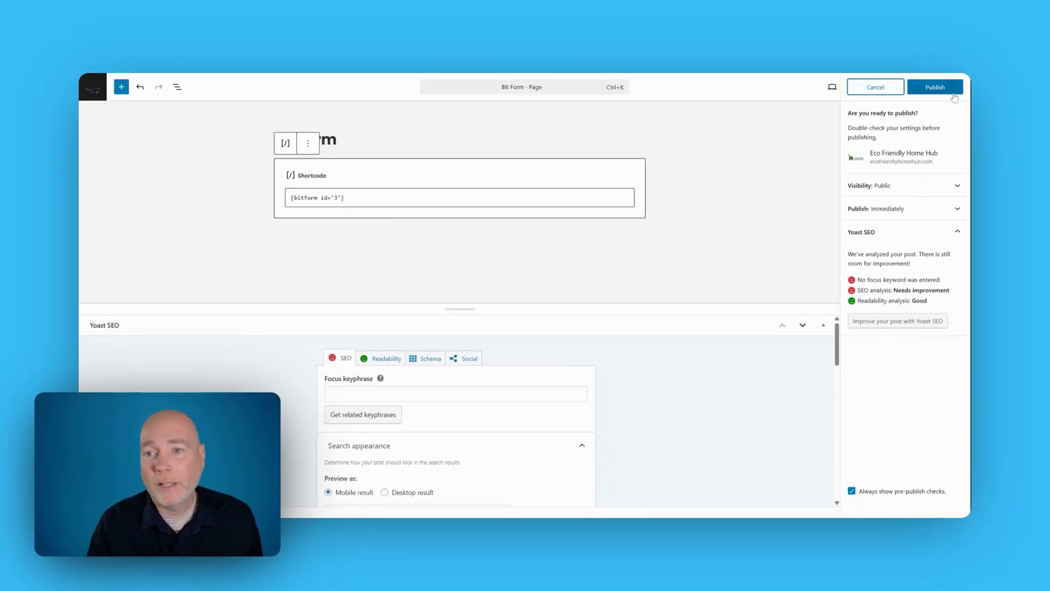
{"action": "left_click", "coordinate": [941, 92]}
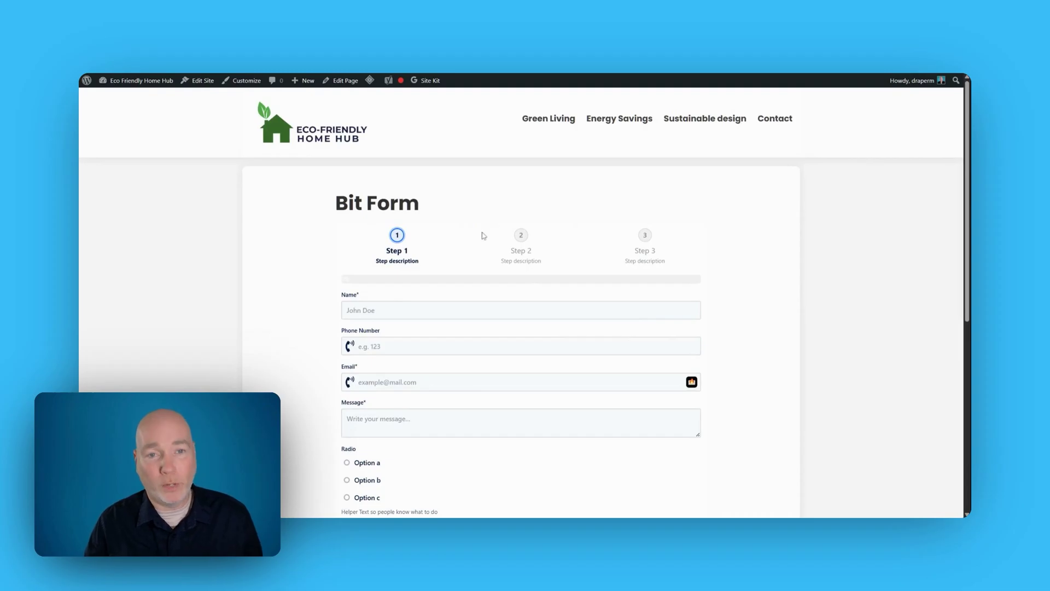
Step: Fill Step 1 of the live form with name 'ghj' and Option a, then advance to Step 2
{"action": "scroll", "coordinate": [482, 232], "scroll_direction": "down", "scroll_amount": 1}
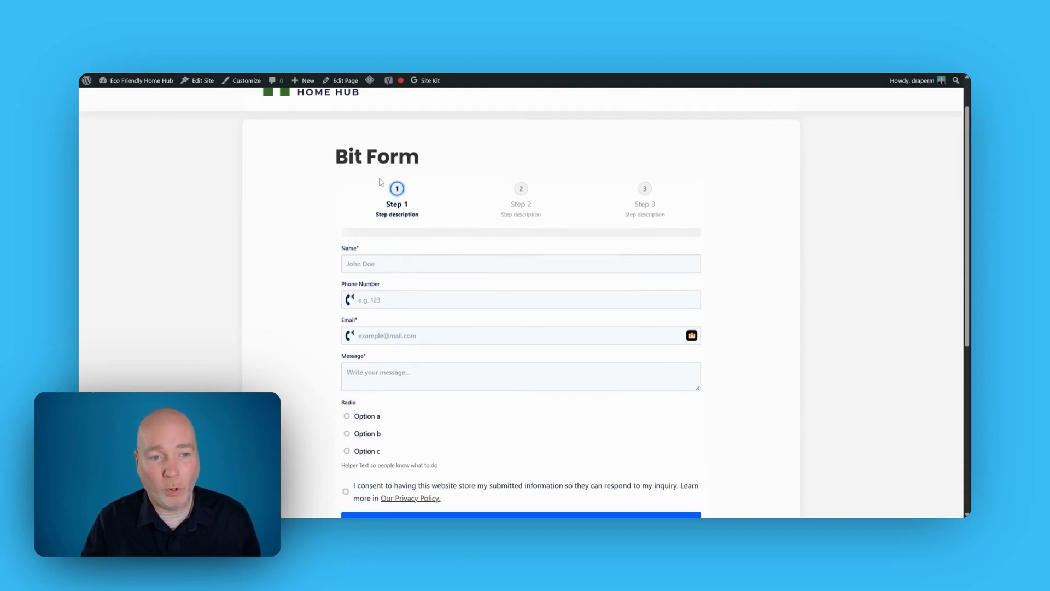
{"action": "left_click", "coordinate": [383, 264]}
{"action": "type", "text": "ghjghj"}
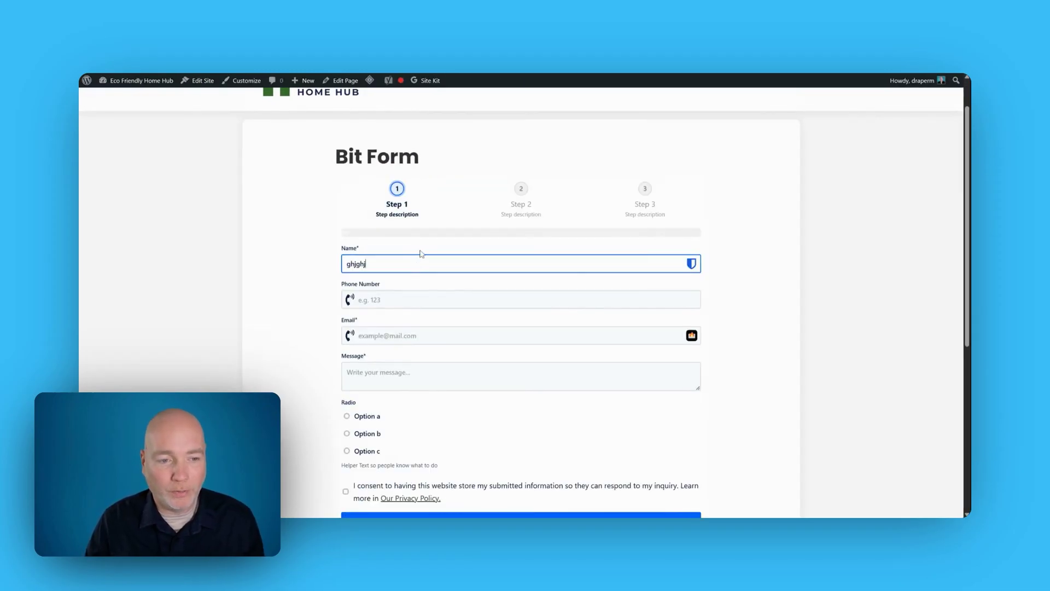
{"action": "scroll", "coordinate": [421, 253], "scroll_direction": "down", "scroll_amount": 3}
{"action": "scroll", "coordinate": [460, 417], "scroll_direction": "up", "scroll_amount": 2}
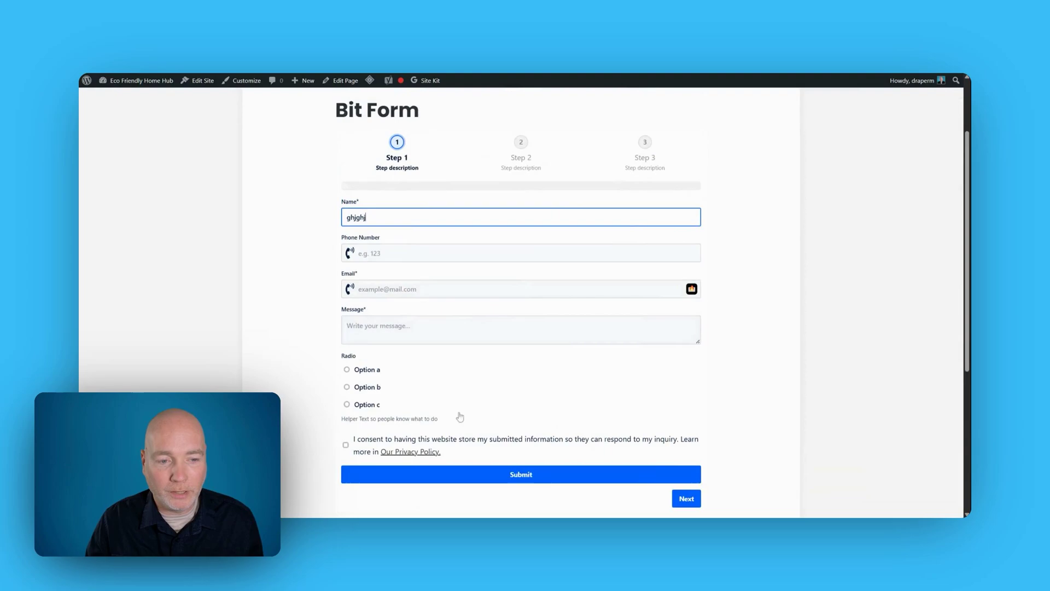
{"action": "left_click", "coordinate": [349, 370]}
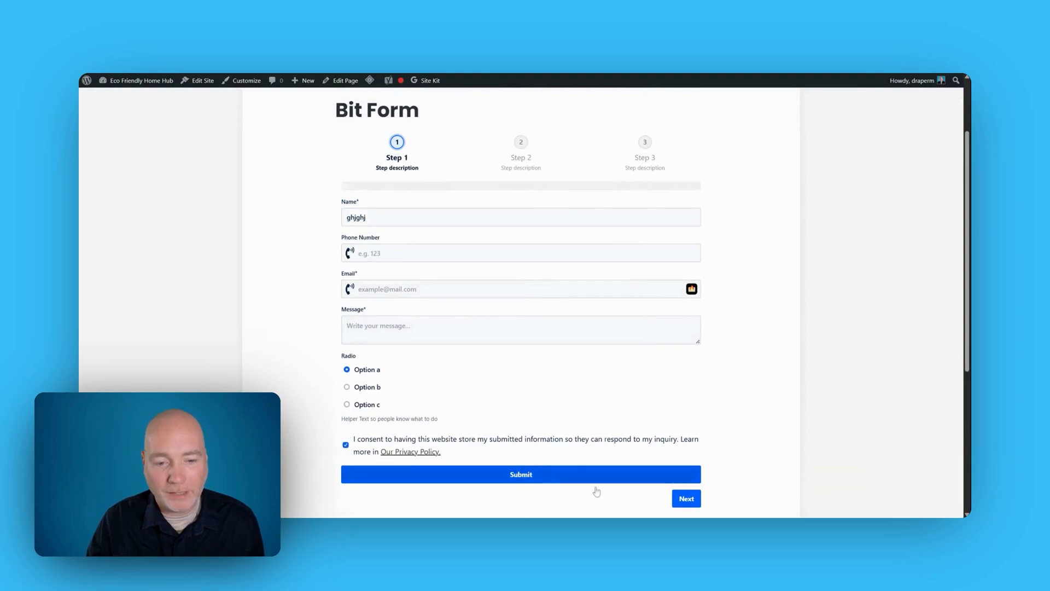
{"action": "left_click", "coordinate": [685, 499]}
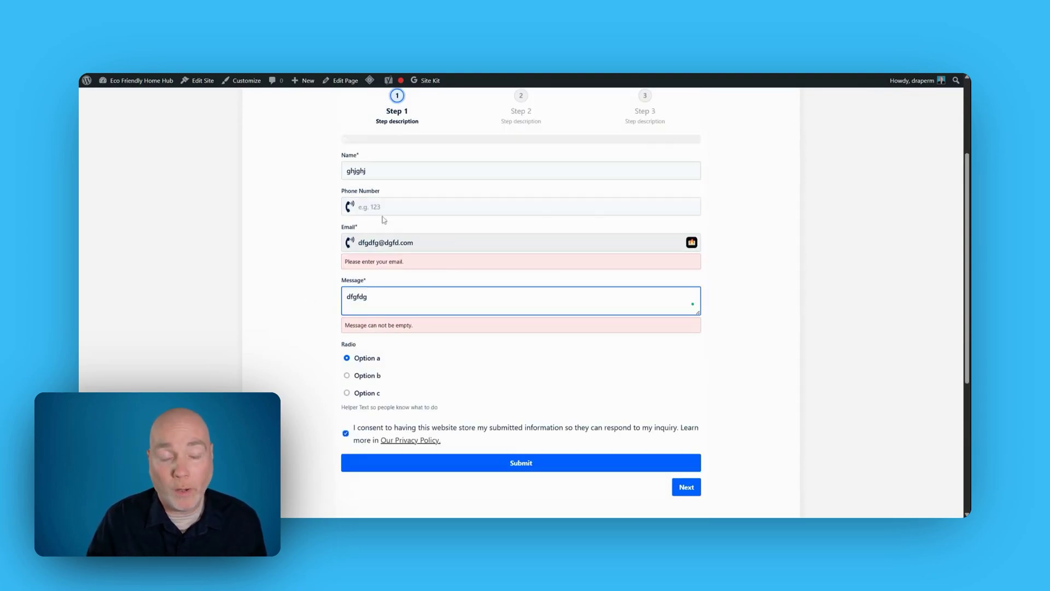
{"action": "left_click", "coordinate": [688, 488]}
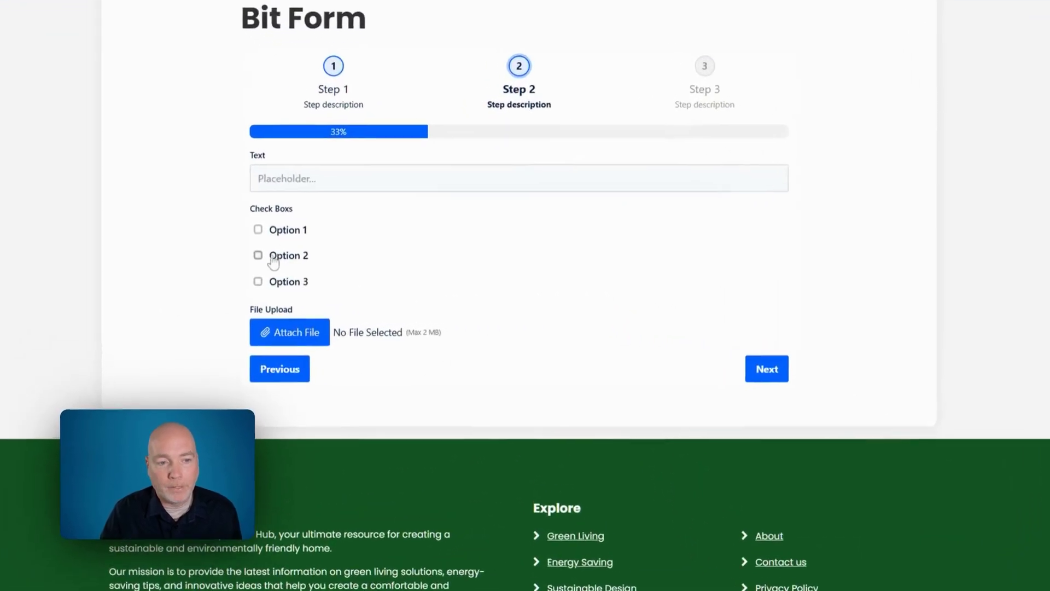
Step: Tick Option 1, draw a signature on Step 3, then submit the test entry
{"action": "left_click", "coordinate": [257, 229]}
{"action": "left_click", "coordinate": [795, 380]}
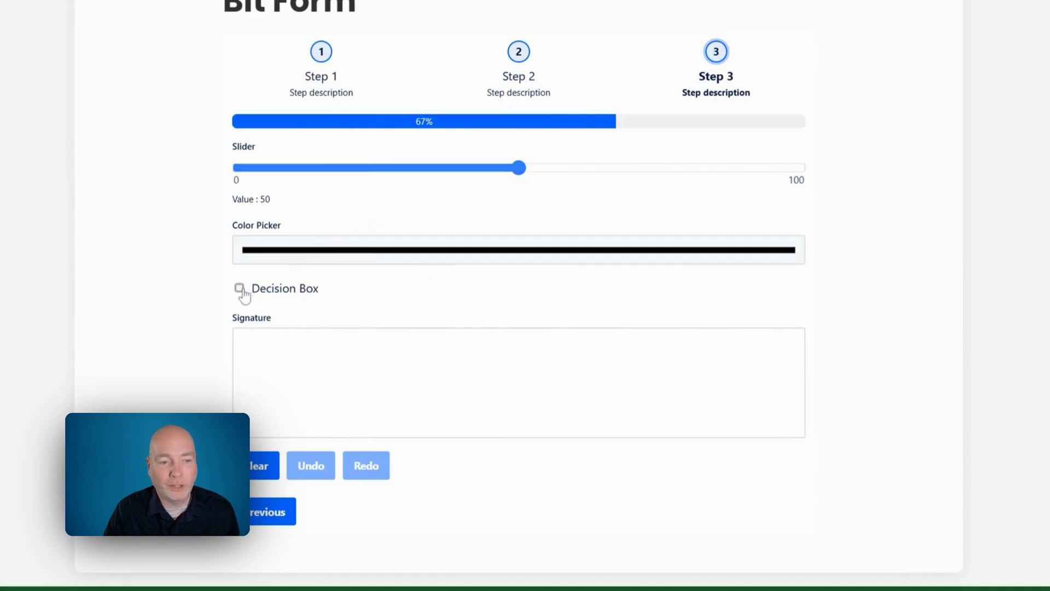
{"action": "left_click", "coordinate": [364, 370]}
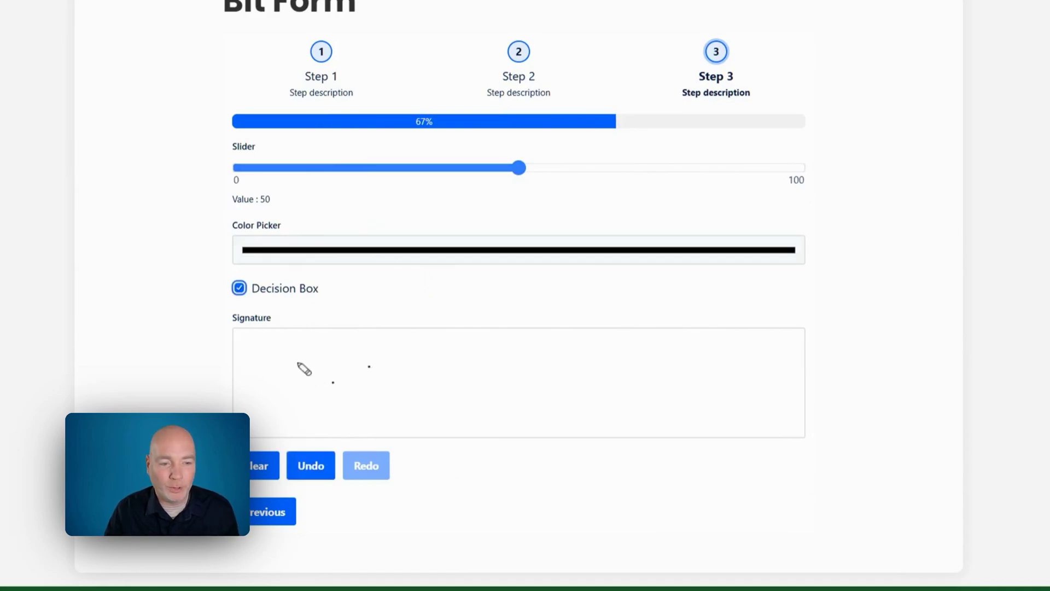
{"action": "mouse_move", "coordinate": [375, 372]}
{"action": "left_mouse_down"}
{"action": "mouse_move", "coordinate": [507, 398]}
{"action": "mouse_move", "coordinate": [661, 401]}
{"action": "mouse_move", "coordinate": [599, 389]}
{"action": "left_mouse_up"}
{"action": "left_click", "coordinate": [290, 523]}
{"action": "left_click", "coordinate": [265, 374]}
{"action": "left_click", "coordinate": [654, 577]}
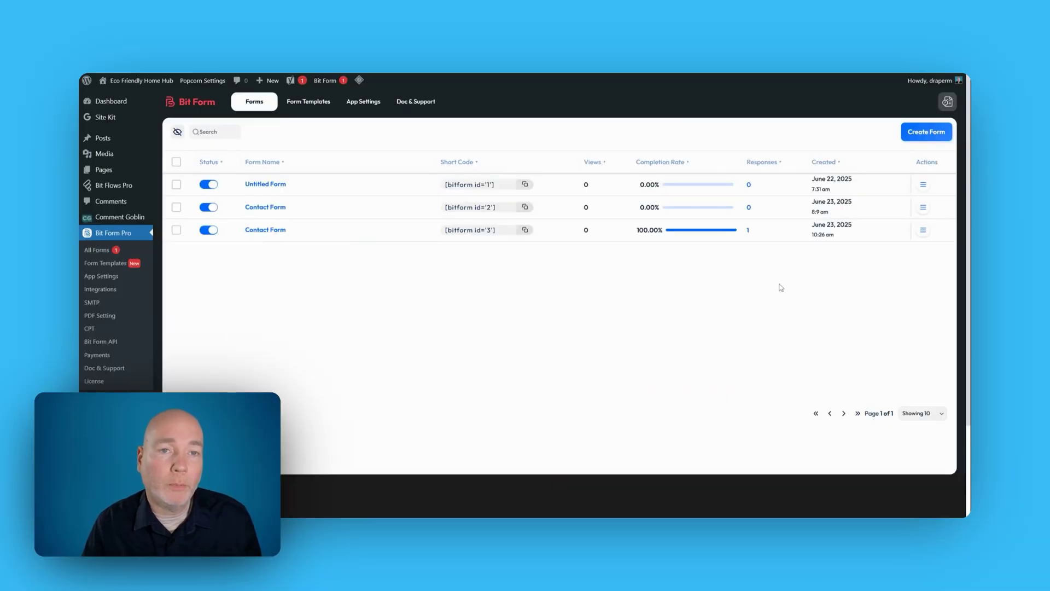
{"action": "mouse_move", "coordinate": [422, 219]}
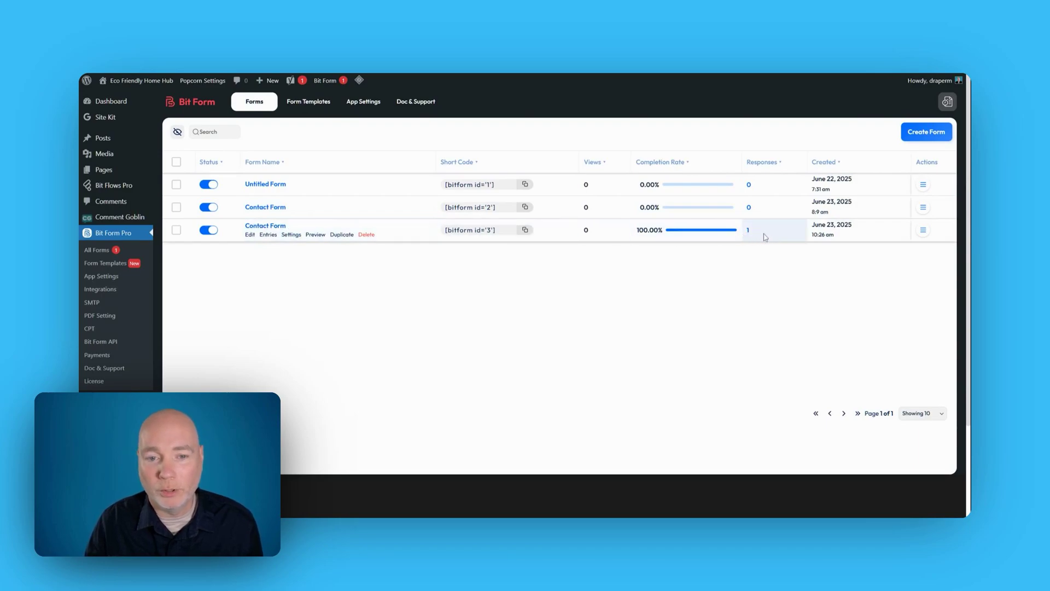
Step: Open the Contact Form's Entries, inspect the test entry in its edit modal, then try Export
{"action": "left_click", "coordinate": [255, 234]}
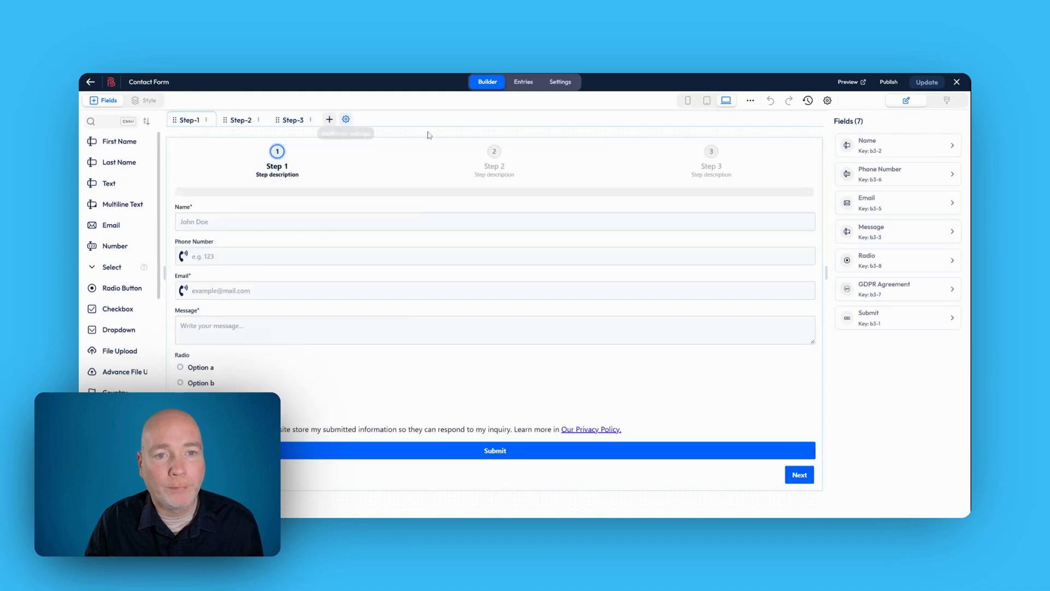
{"action": "left_click", "coordinate": [523, 82]}
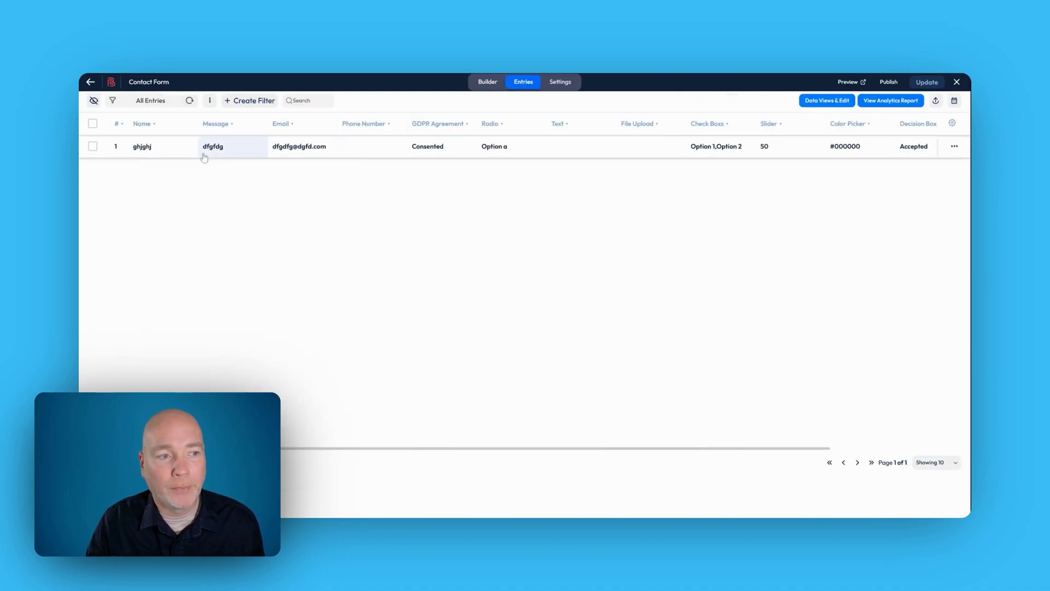
{"action": "left_click", "coordinate": [653, 146]}
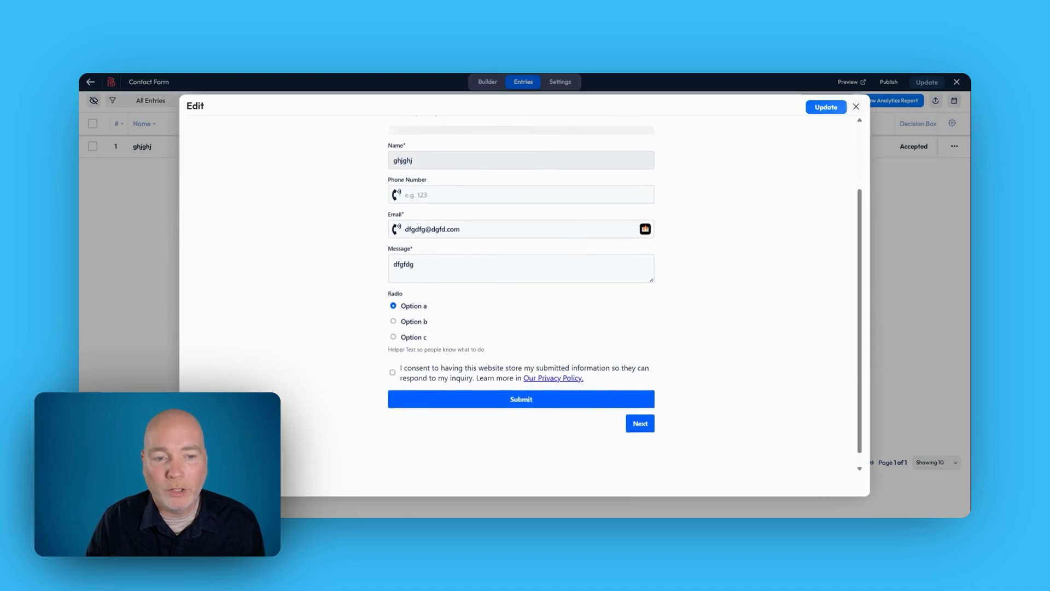
{"action": "left_click", "coordinate": [856, 107]}
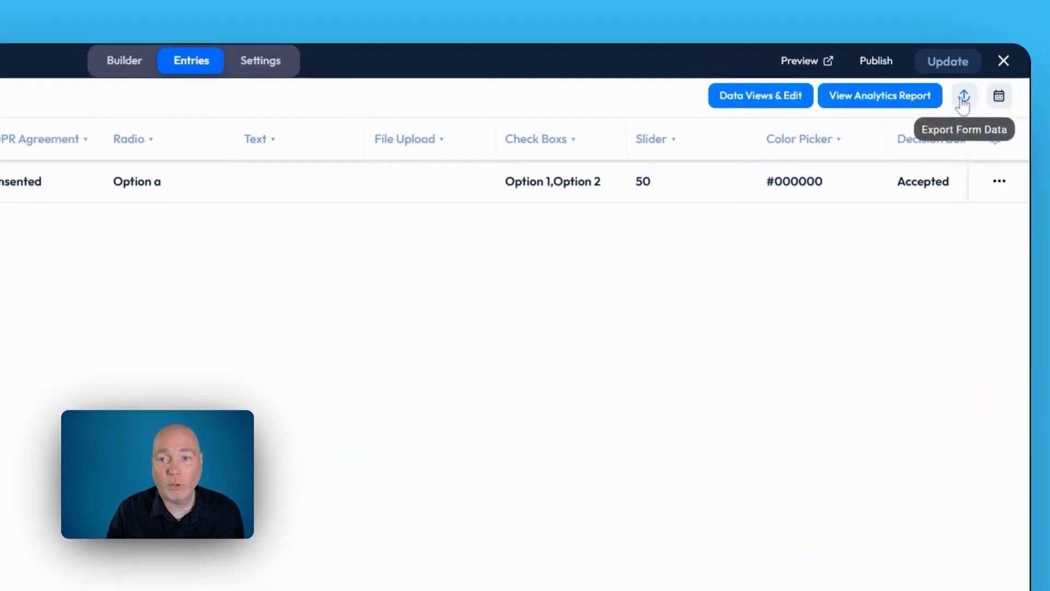
{"action": "left_click", "coordinate": [936, 101]}
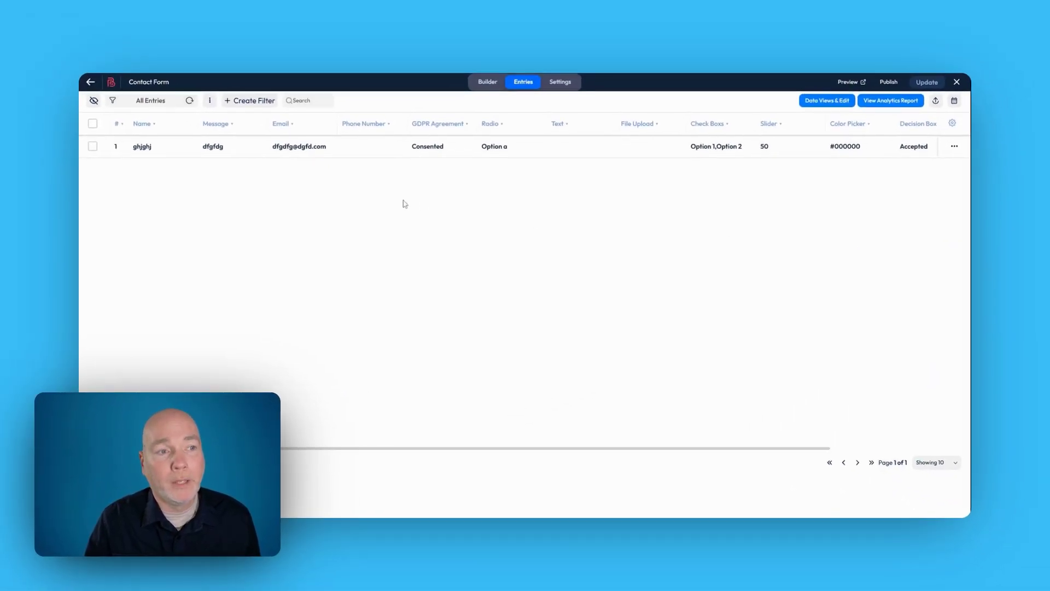
Step: Search the integrations list for 'pa' and open the Pabbly integration settings
{"action": "left_click", "coordinate": [92, 82]}
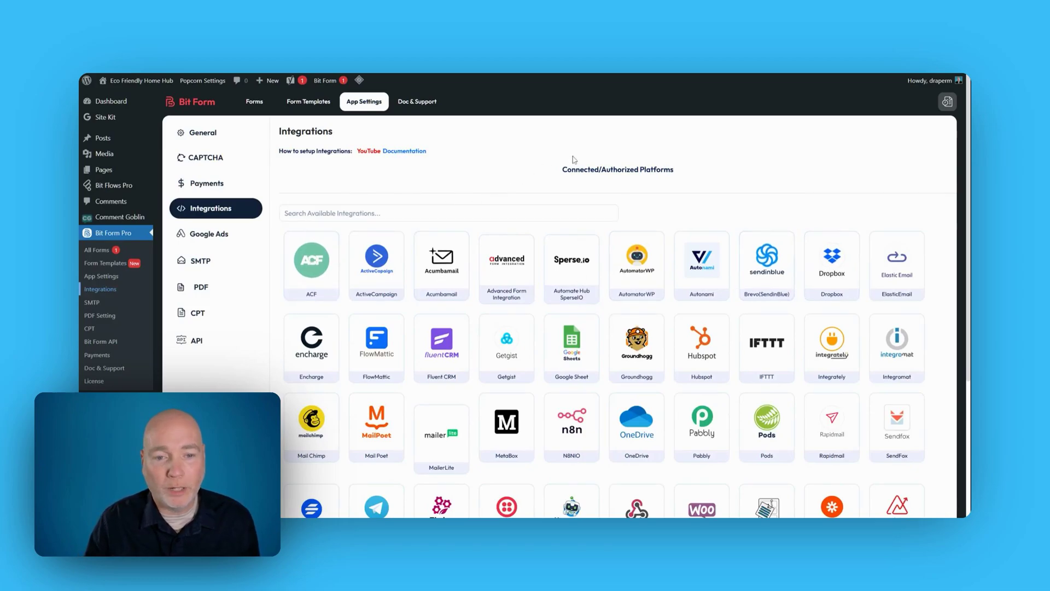
{"action": "scroll", "coordinate": [563, 170], "scroll_direction": "down", "scroll_amount": 1}
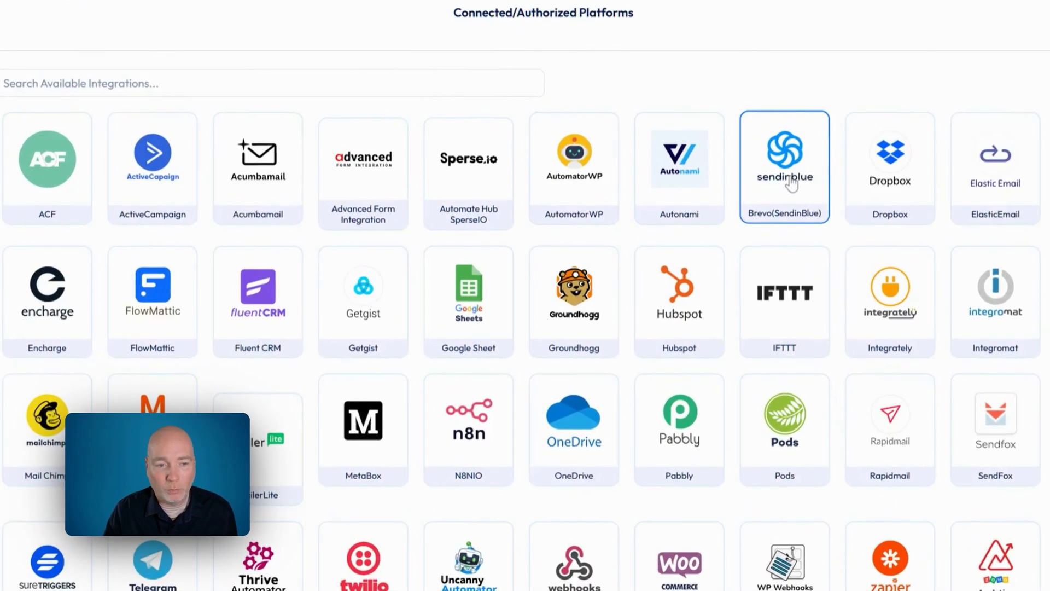
{"action": "scroll", "coordinate": [782, 175], "scroll_direction": "down", "scroll_amount": 1}
{"action": "scroll", "coordinate": [807, 223], "scroll_direction": "down", "scroll_amount": 1}
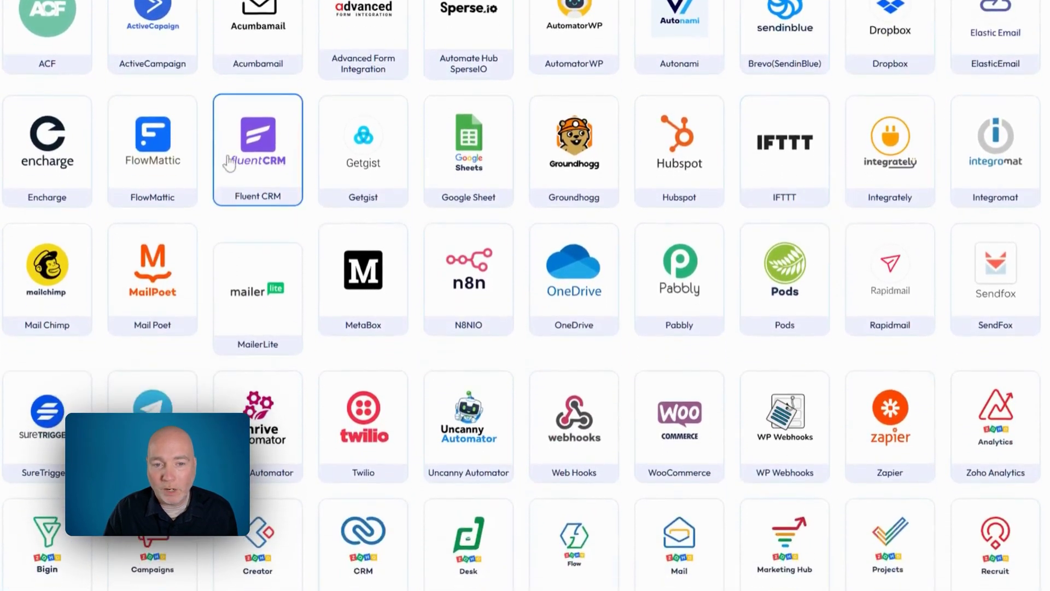
{"action": "scroll", "coordinate": [629, 230], "scroll_direction": "down", "scroll_amount": 1}
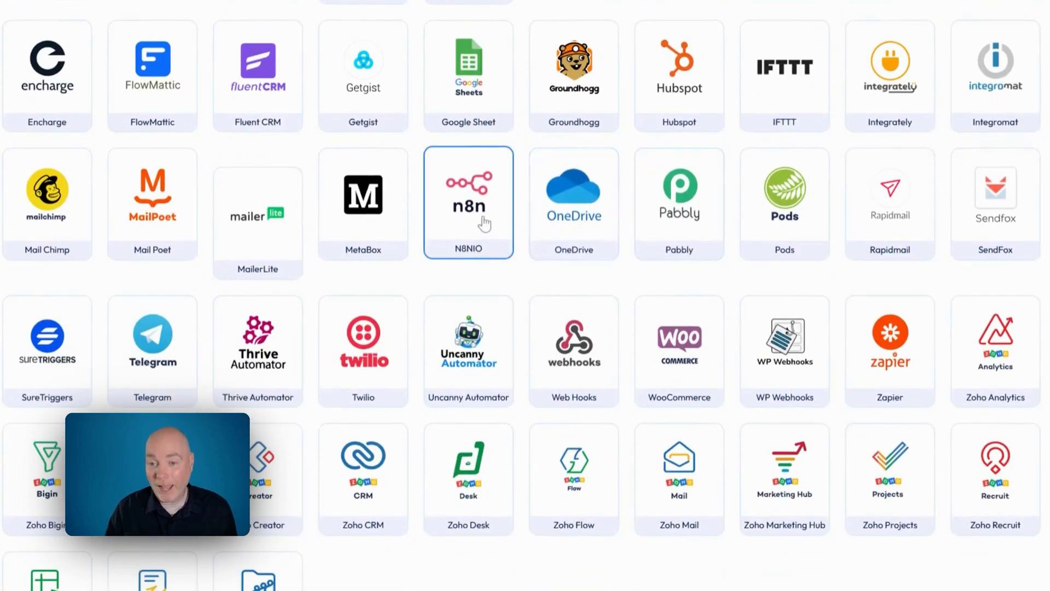
{"action": "scroll", "coordinate": [481, 225], "scroll_direction": "down", "scroll_amount": 1}
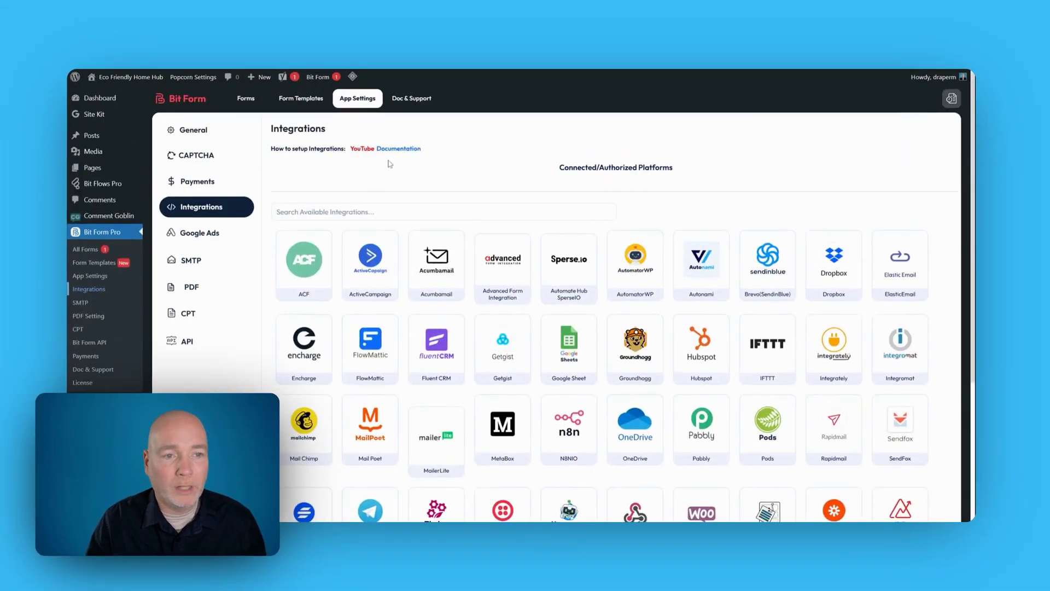
{"action": "left_click", "coordinate": [481, 211]}
{"action": "type", "text": "pa"}
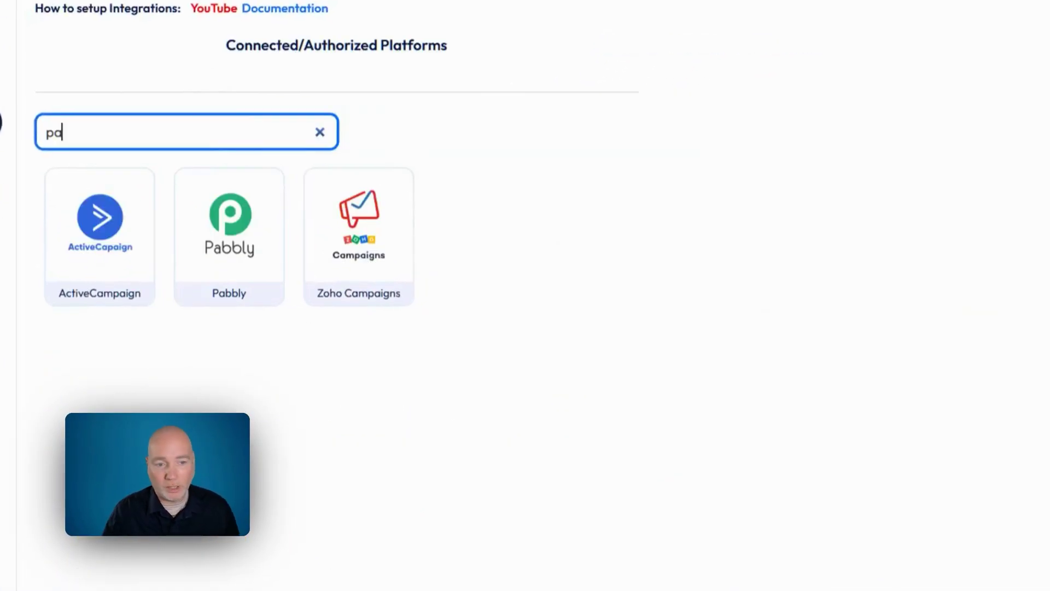
{"action": "left_click", "coordinate": [196, 241]}
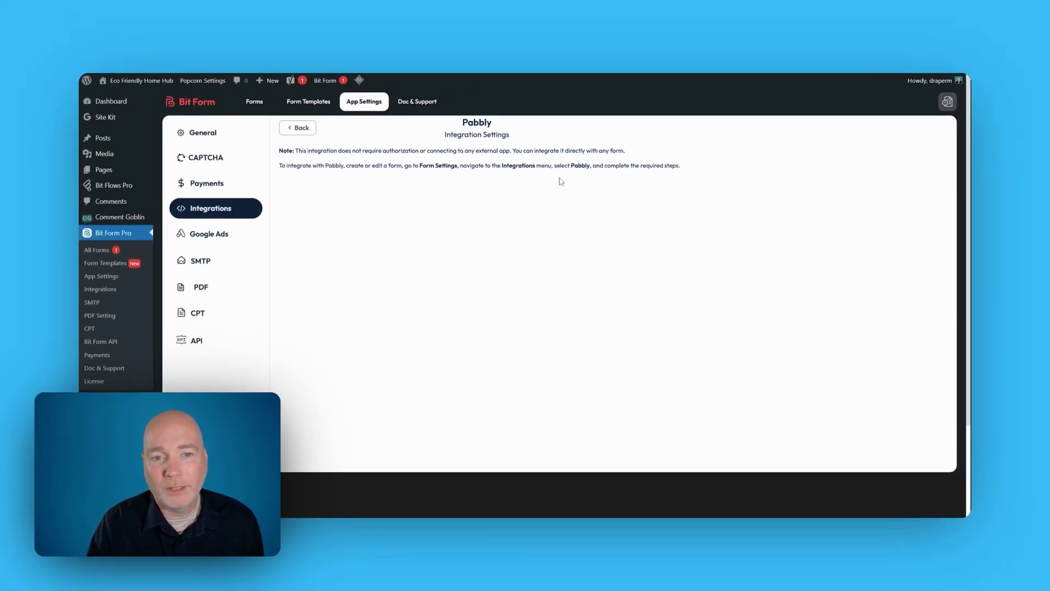
Step: Open the Acumbamail integration, look at its Integration Name and Auth Token fields, then go back
{"action": "left_click", "coordinate": [290, 131]}
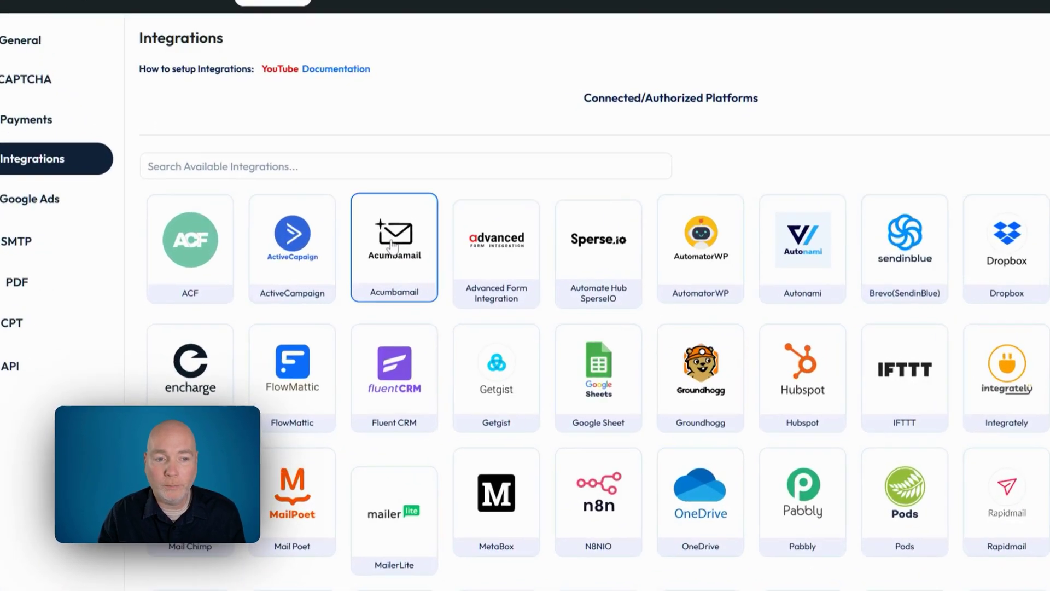
{"action": "left_click", "coordinate": [389, 245]}
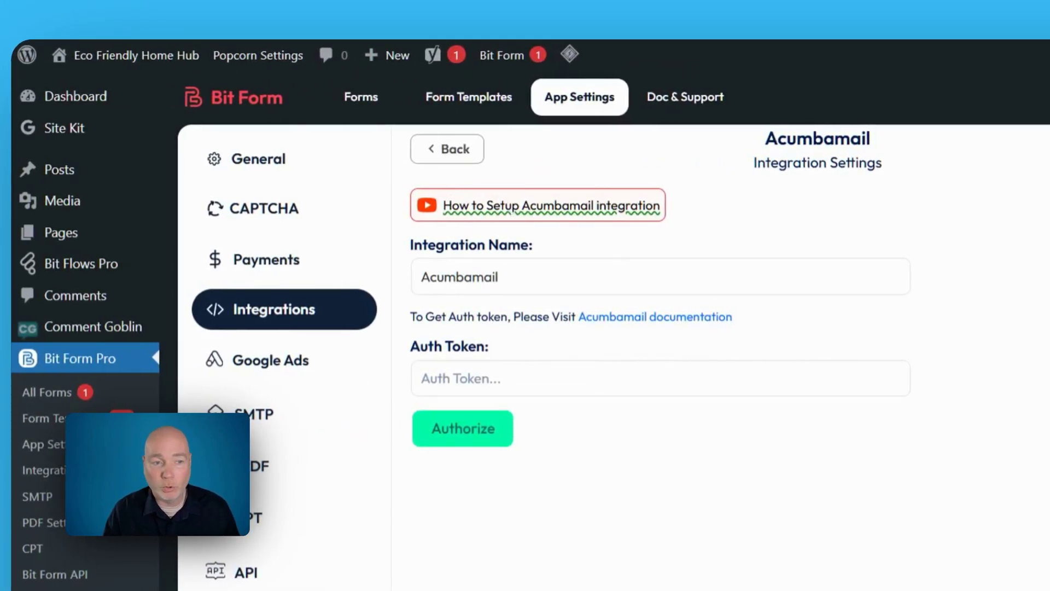
{"action": "left_click", "coordinate": [547, 277]}
{"action": "left_click", "coordinate": [547, 378]}
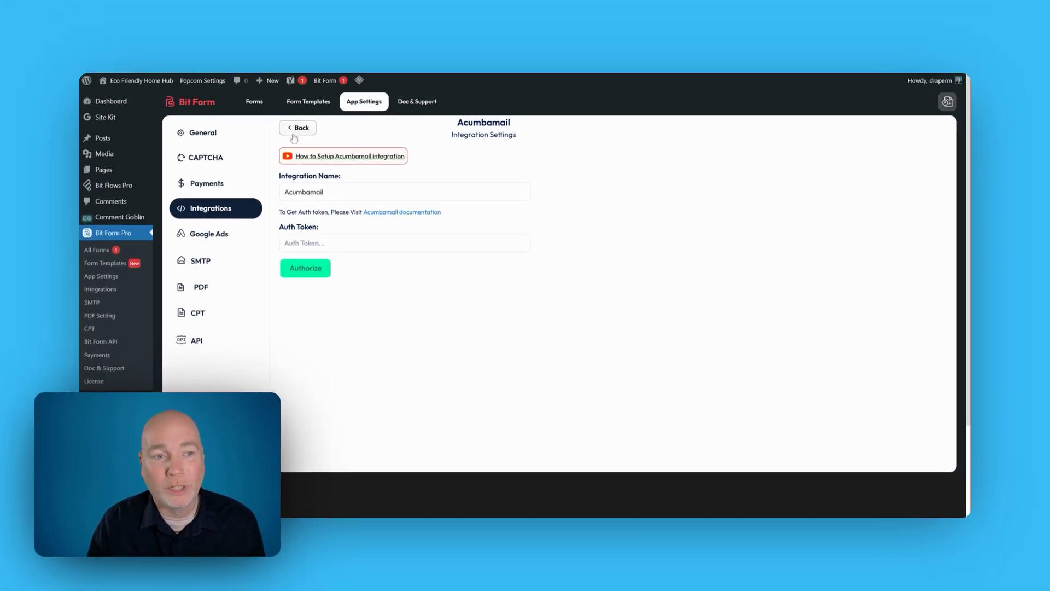
{"action": "left_click", "coordinate": [300, 129]}
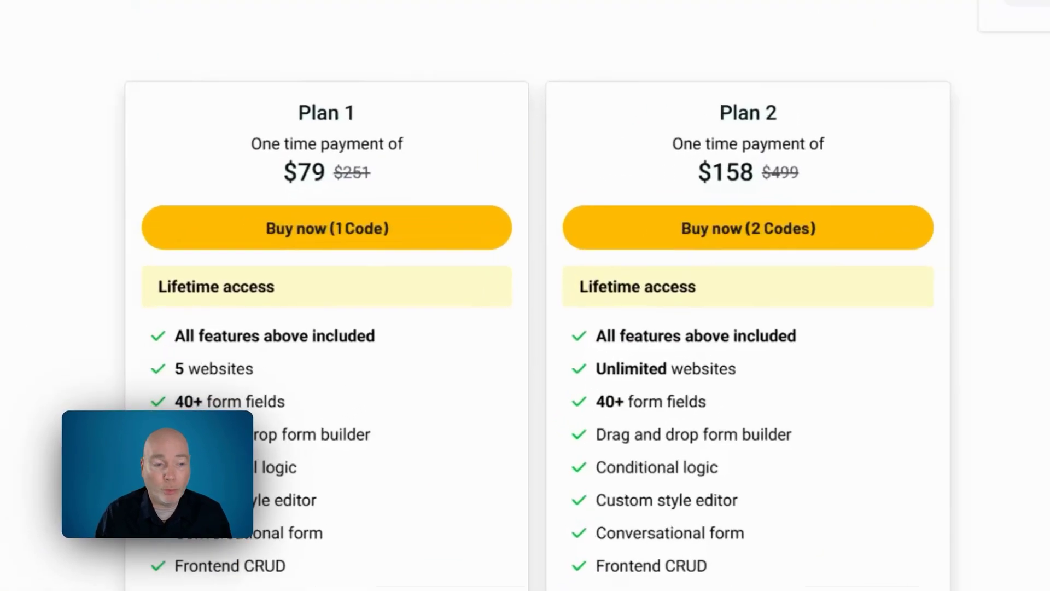
Step: Scroll to the AppSumo Plan 1 and Plan 2 cards and highlight Plan 1's '5 websites'
{"action": "scroll", "coordinate": [525, 295], "scroll_direction": "down", "scroll_amount": 8}
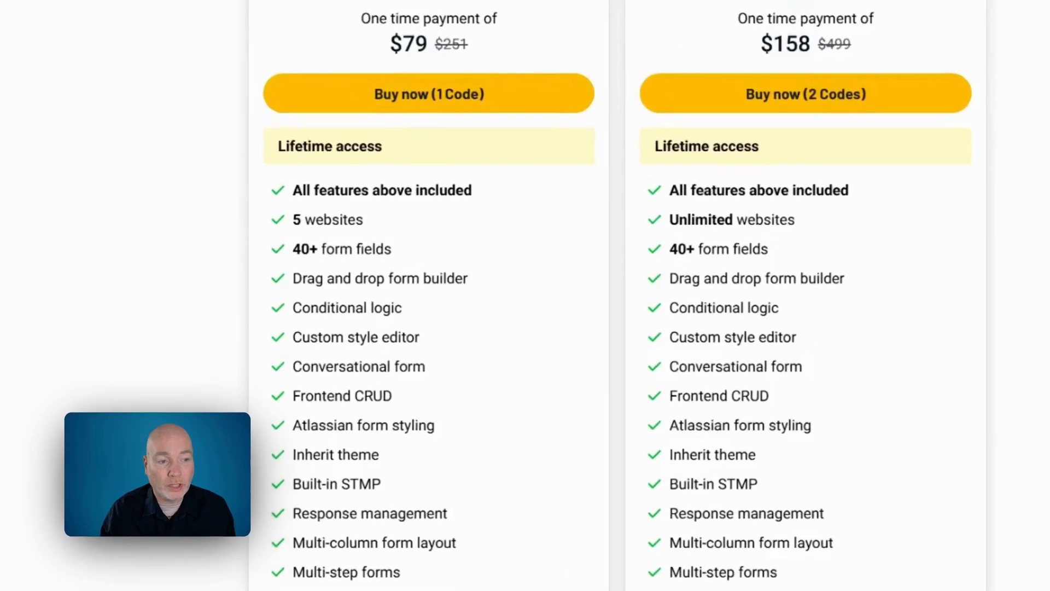
{"action": "left_click_drag", "start_coordinate": [287, 238], "coordinate": [368, 235]}
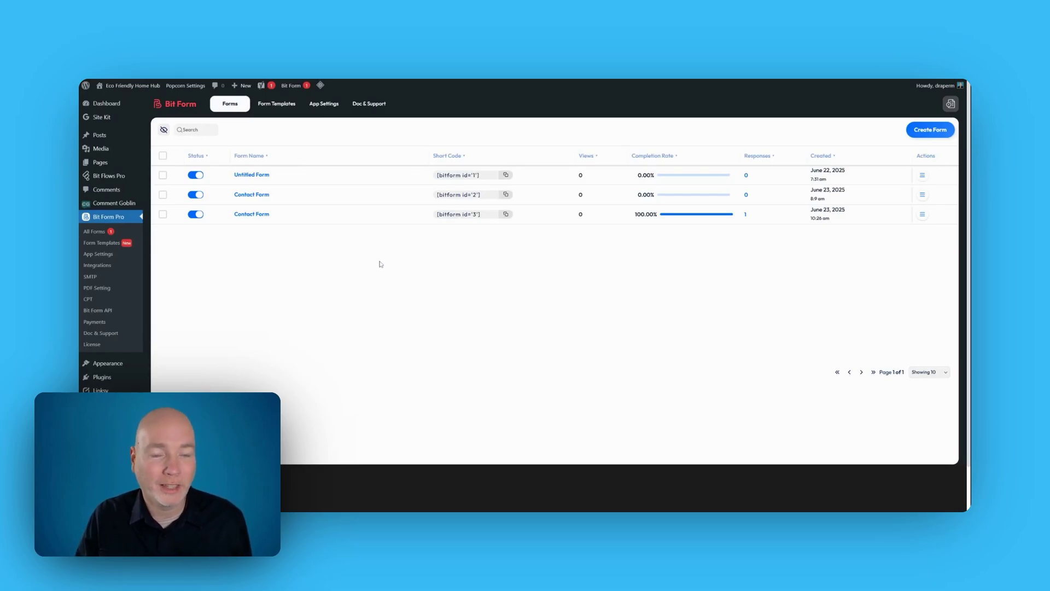
Step: Create a form from the Job Application Multi Step Form (Atlassian Theme) template and publish it
{"action": "left_click", "coordinate": [929, 130]}
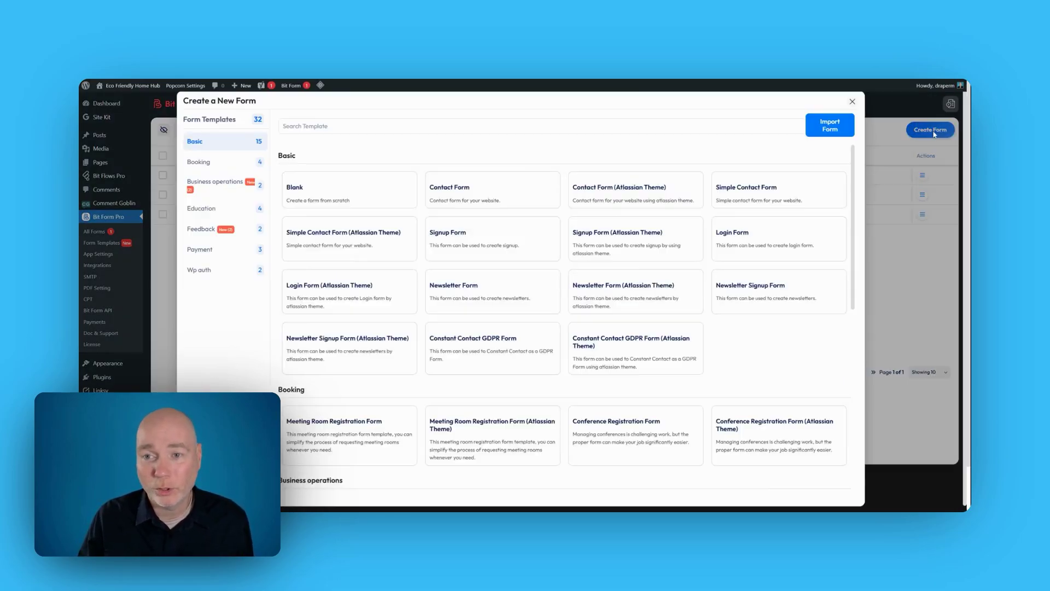
{"action": "scroll", "coordinate": [587, 208], "scroll_direction": "down", "scroll_amount": 10}
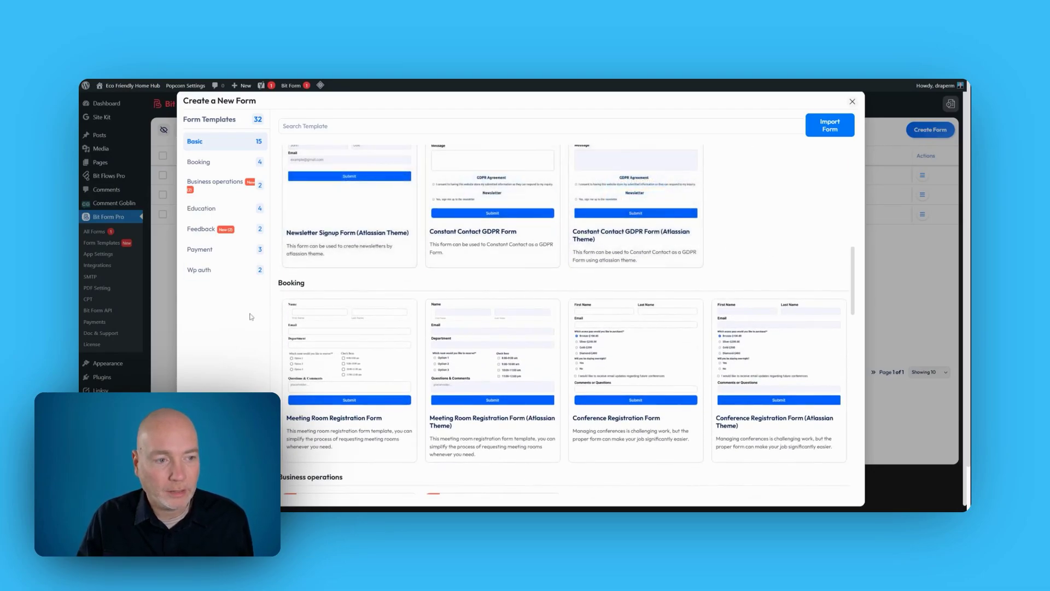
{"action": "scroll", "coordinate": [328, 361], "scroll_direction": "down", "scroll_amount": 5}
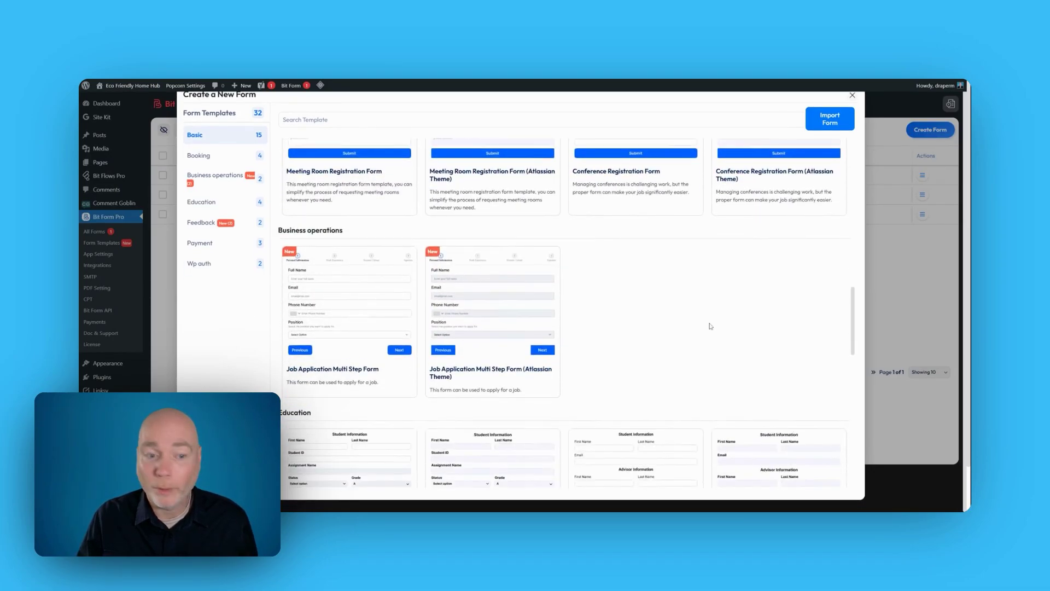
{"action": "left_click", "coordinate": [491, 352]}
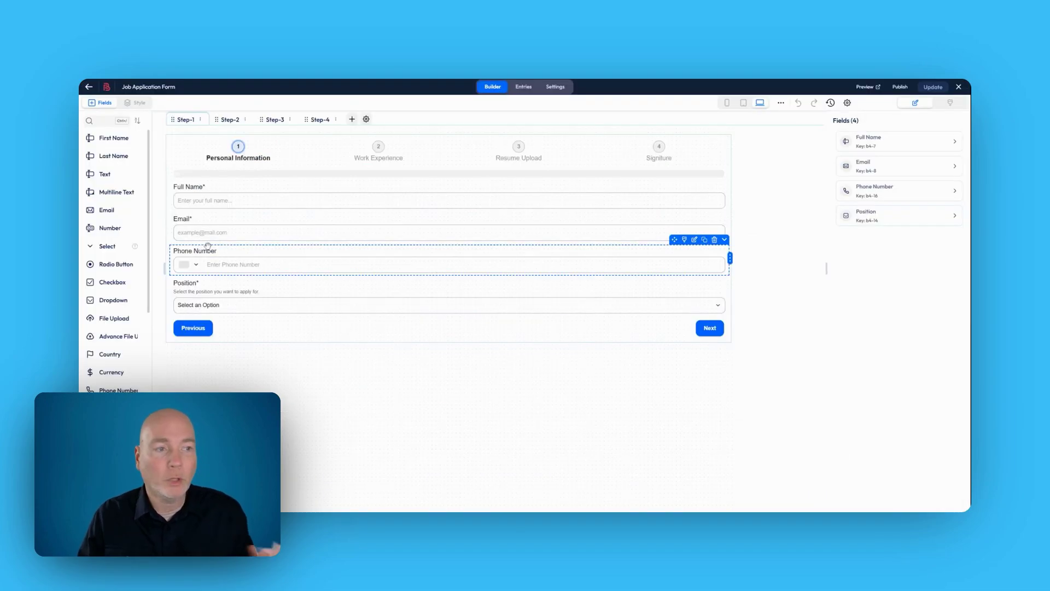
{"action": "left_click", "coordinate": [230, 119]}
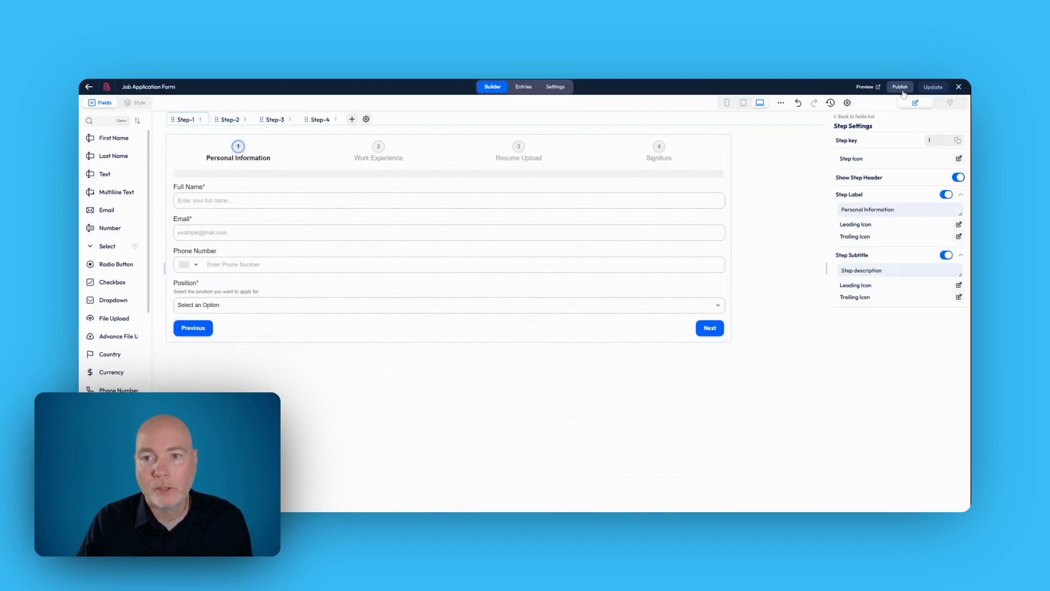
Step: Open the new Job Application Form's Settings from the forms list
{"action": "left_click", "coordinate": [89, 86]}
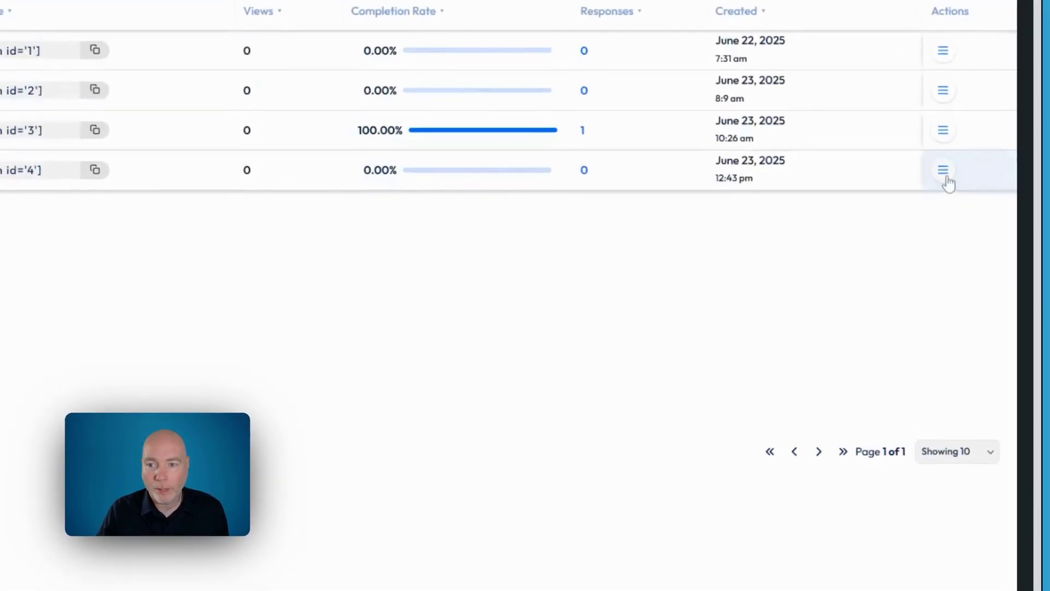
{"action": "left_click", "coordinate": [922, 233]}
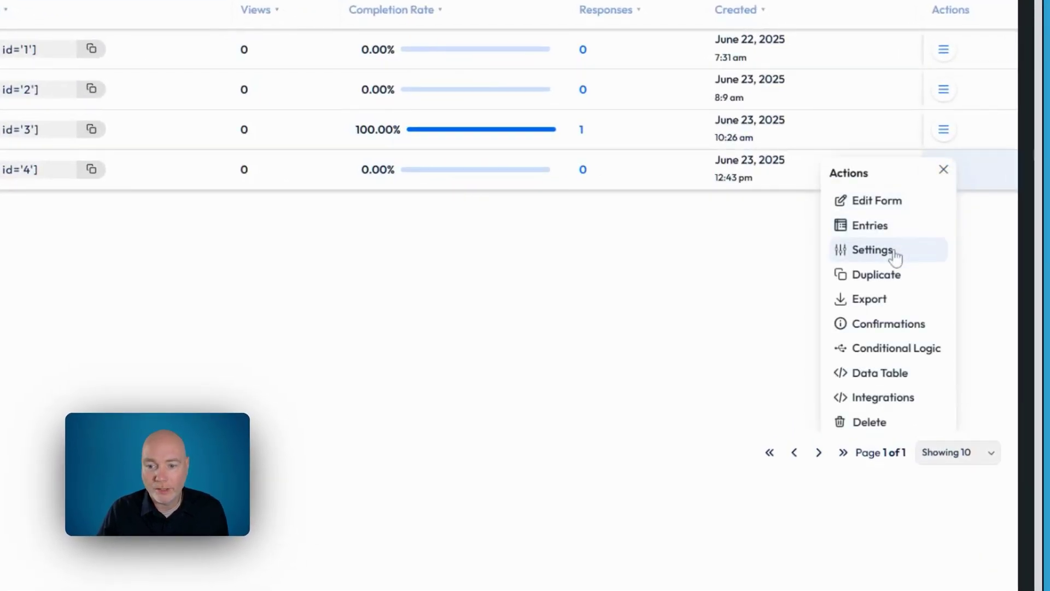
{"action": "left_click", "coordinate": [894, 251]}
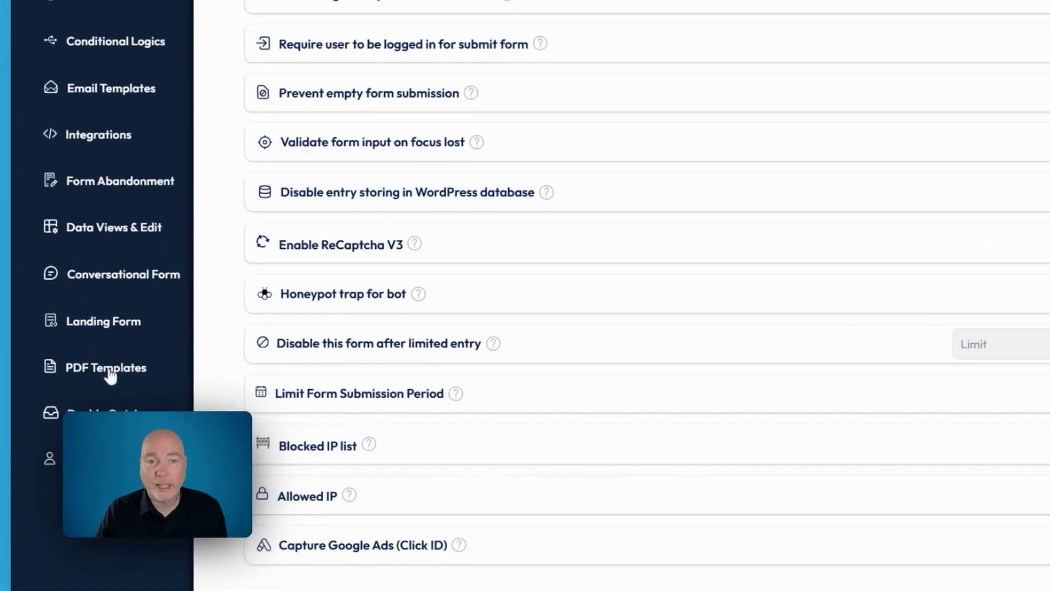
Step: Add a new PDF template named 'Job info pack' and put the cursor in its Body
{"action": "left_click", "coordinate": [128, 332]}
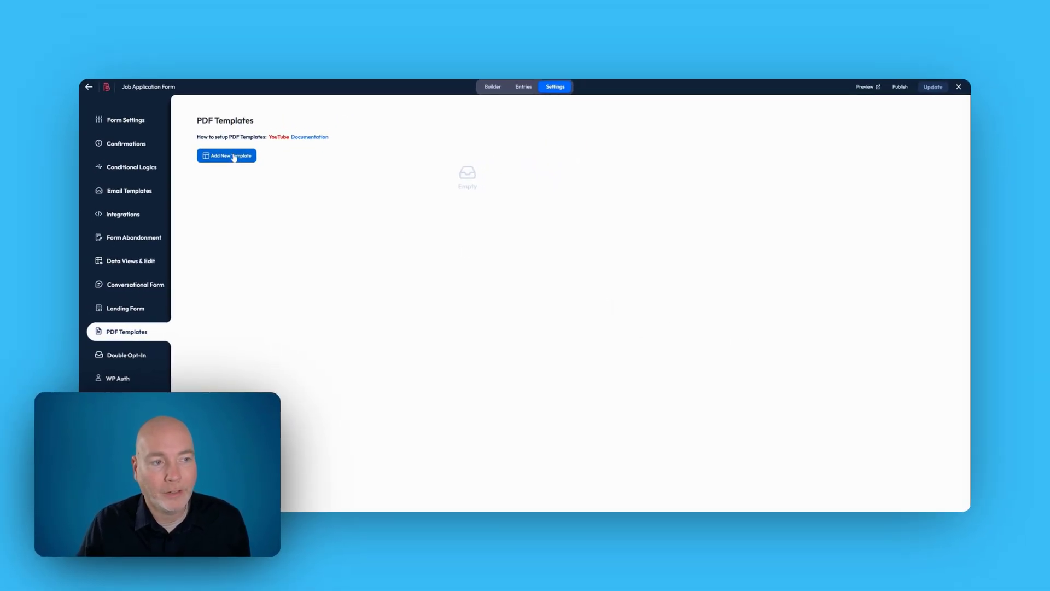
{"action": "left_click", "coordinate": [234, 158]}
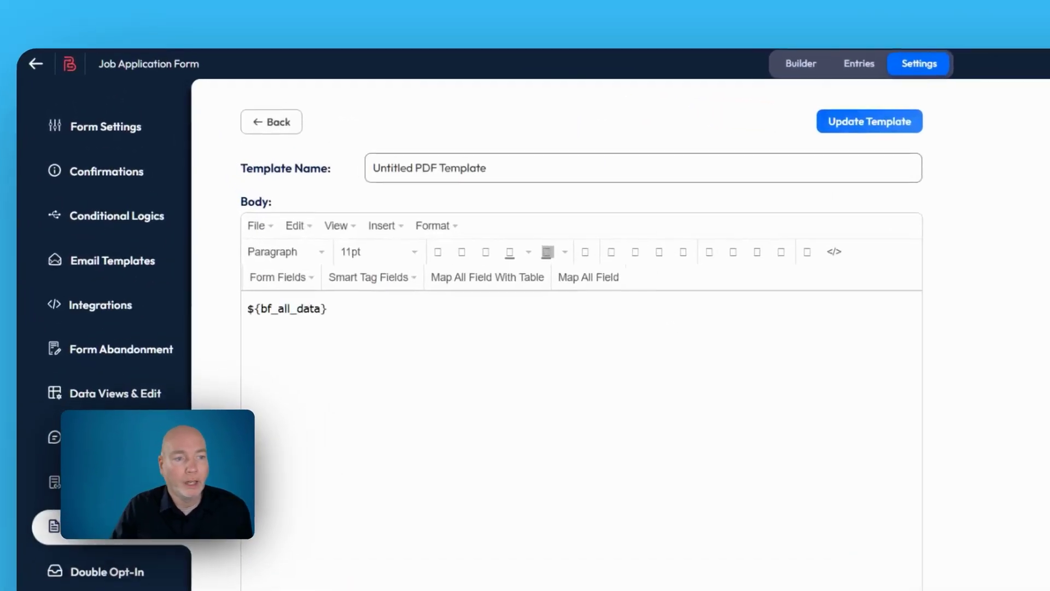
{"action": "left_click", "coordinate": [391, 168]}
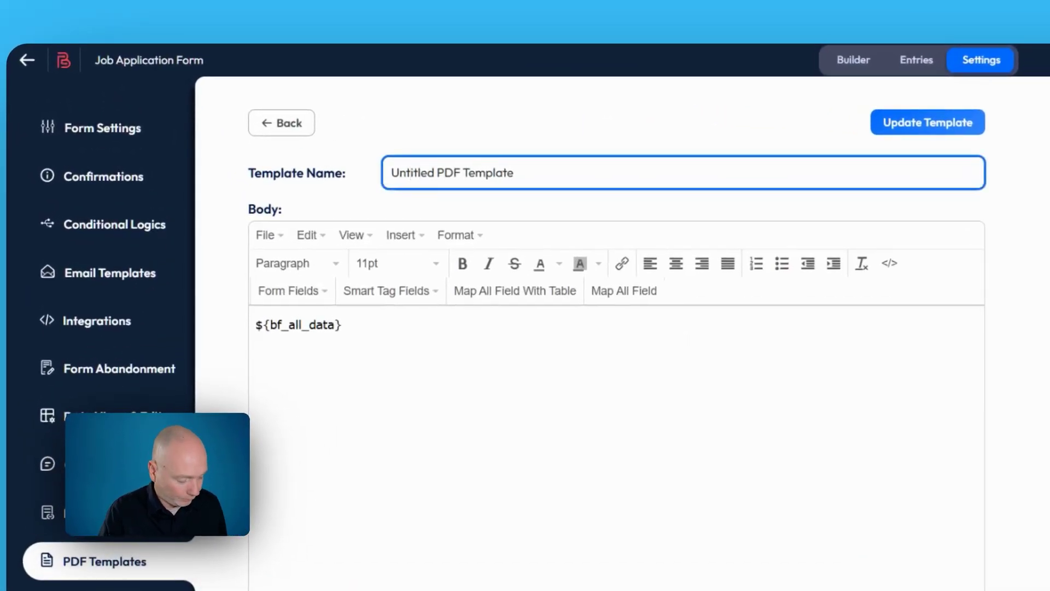
{"action": "key", "text": "ctrl+a"}
{"action": "type", "text": "Job infoi"}
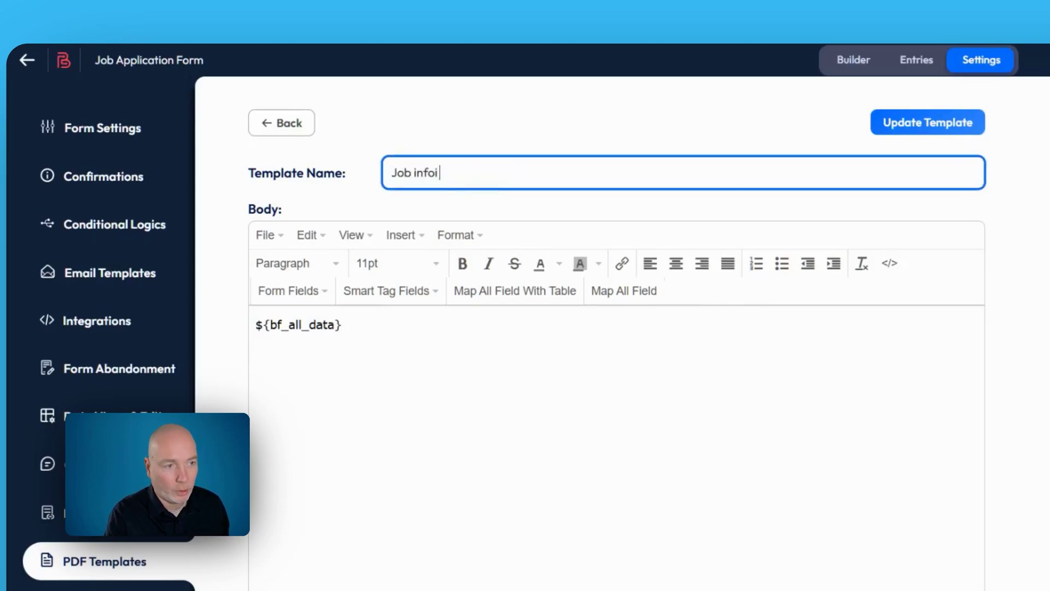
{"action": "key", "text": "BackSpace"}
{"action": "type", "text": "pack"}
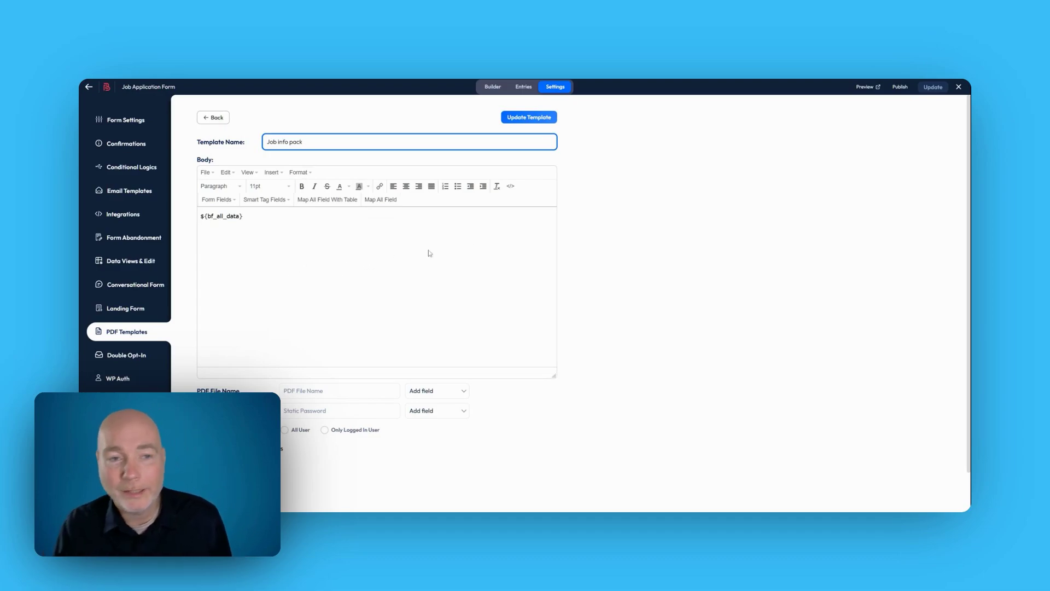
{"action": "left_click", "coordinate": [242, 216]}
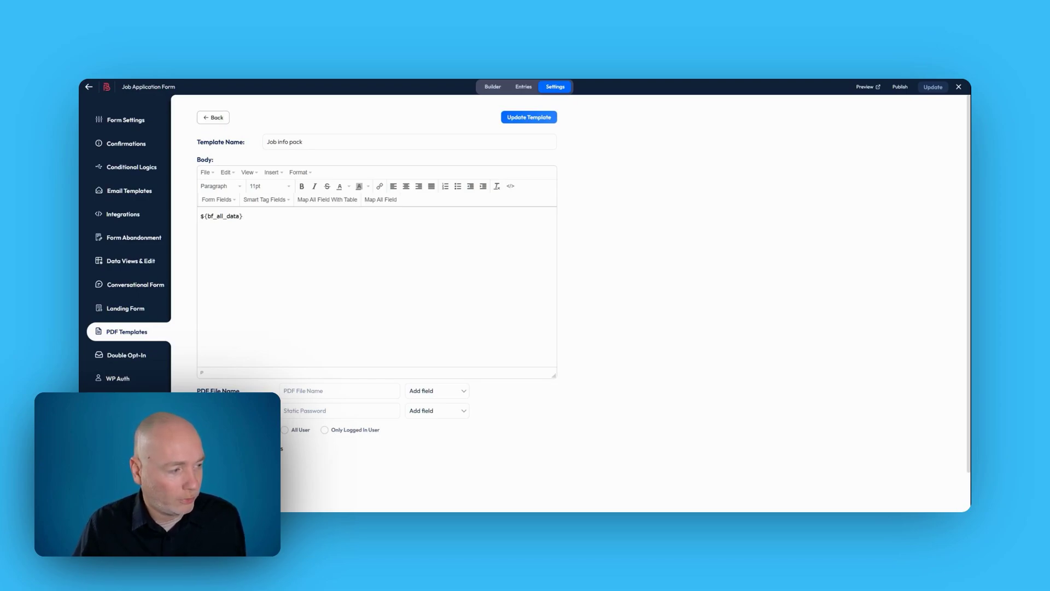
Step: Paste the Solara Energy welcome text and replace [Applicant Name] with the Full Name field
{"action": "key", "text": "ctrl+v"}
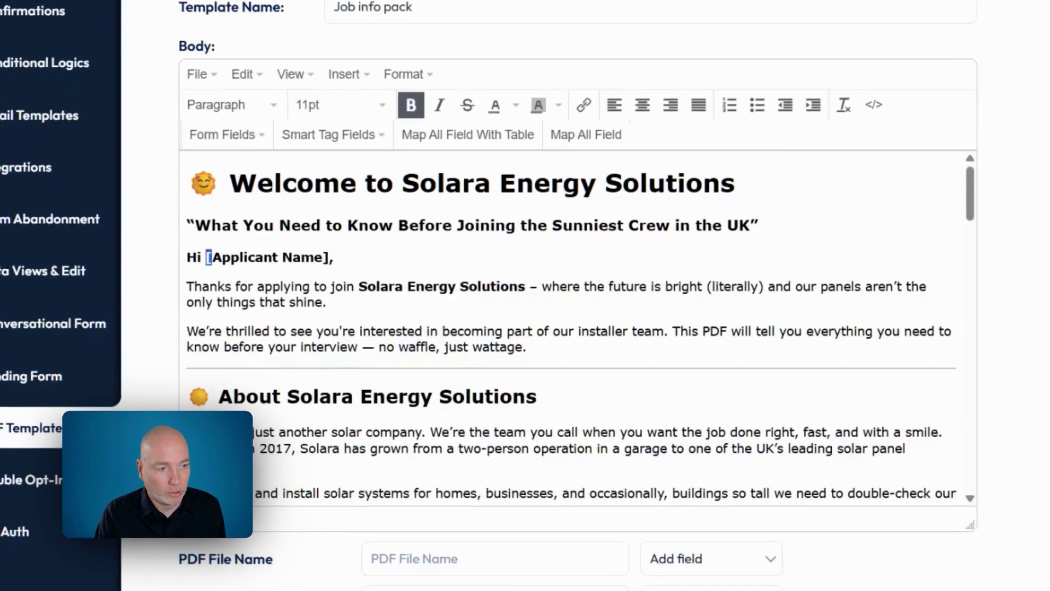
{"action": "left_click_drag", "start_coordinate": [210, 254], "coordinate": [265, 254]}
{"action": "key", "text": "BackSpace"}
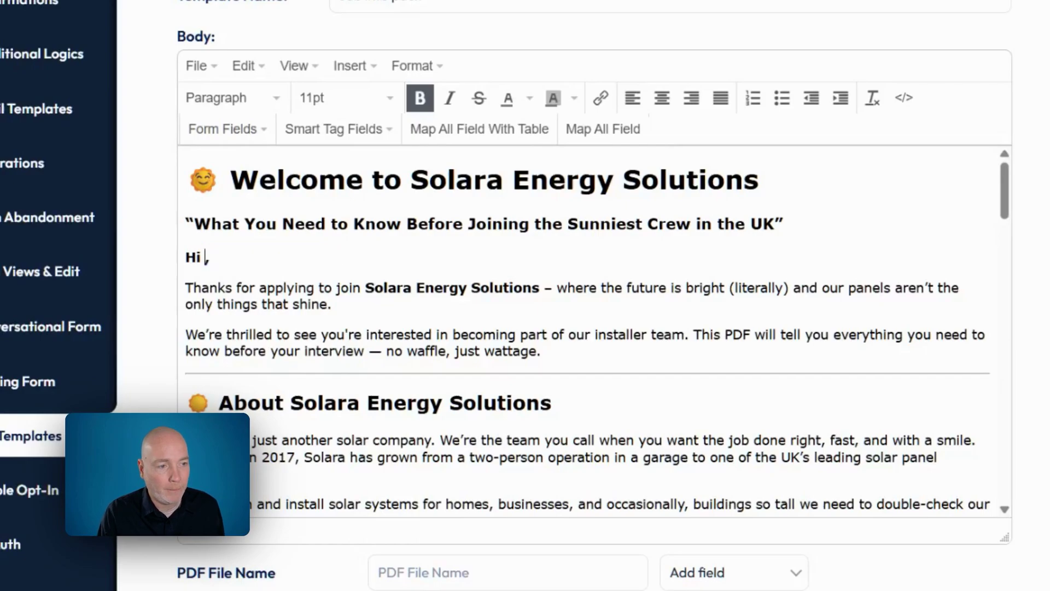
{"action": "left_click", "coordinate": [228, 130]}
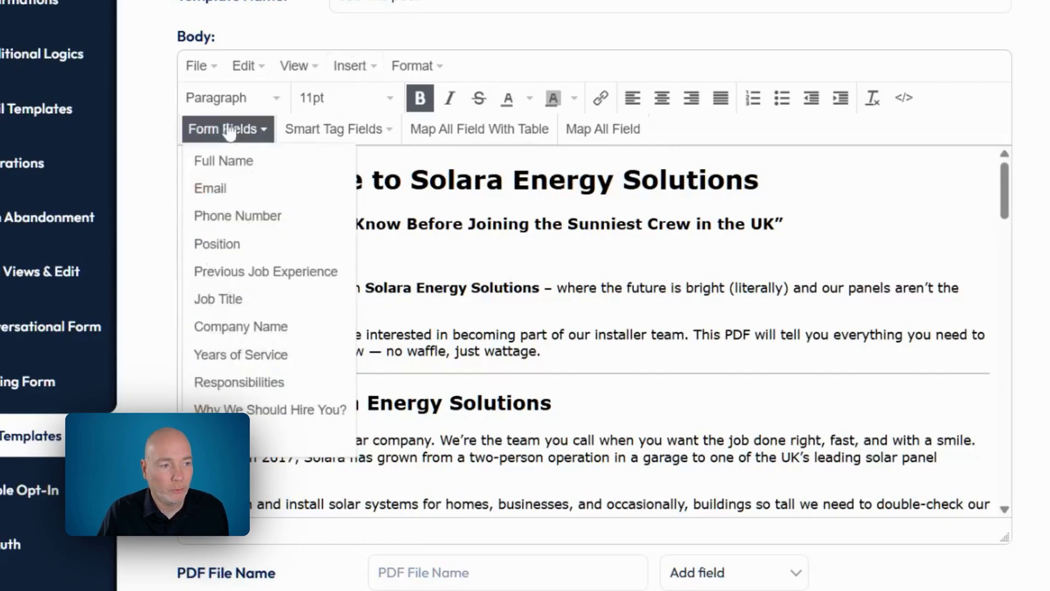
{"action": "left_click", "coordinate": [268, 164]}
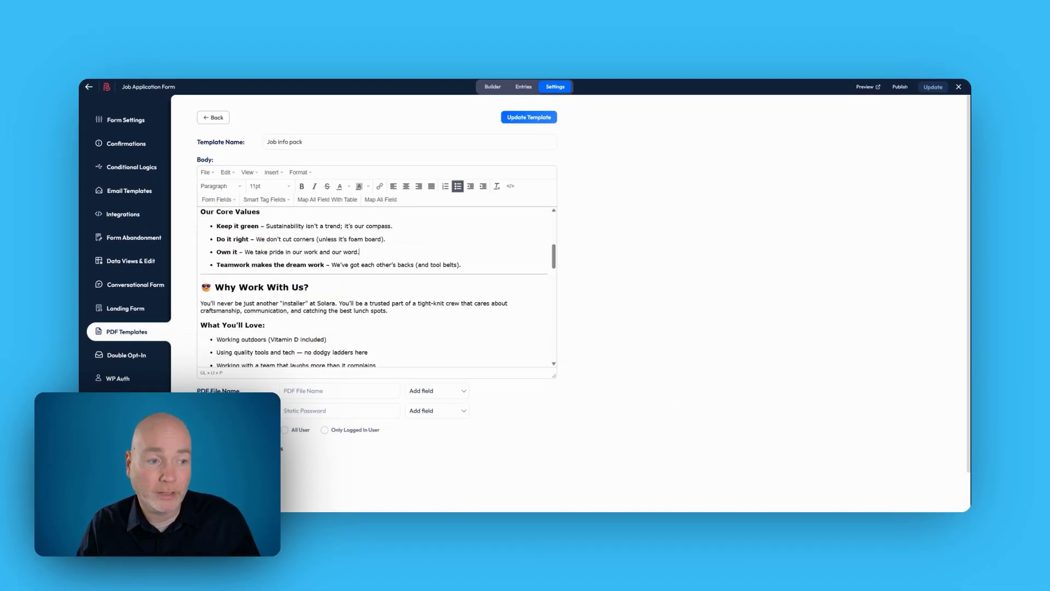
Step: Scroll through the Job info pack body to review the full welcome text
{"action": "scroll", "coordinate": [374, 288], "scroll_direction": "down", "scroll_amount": 2}
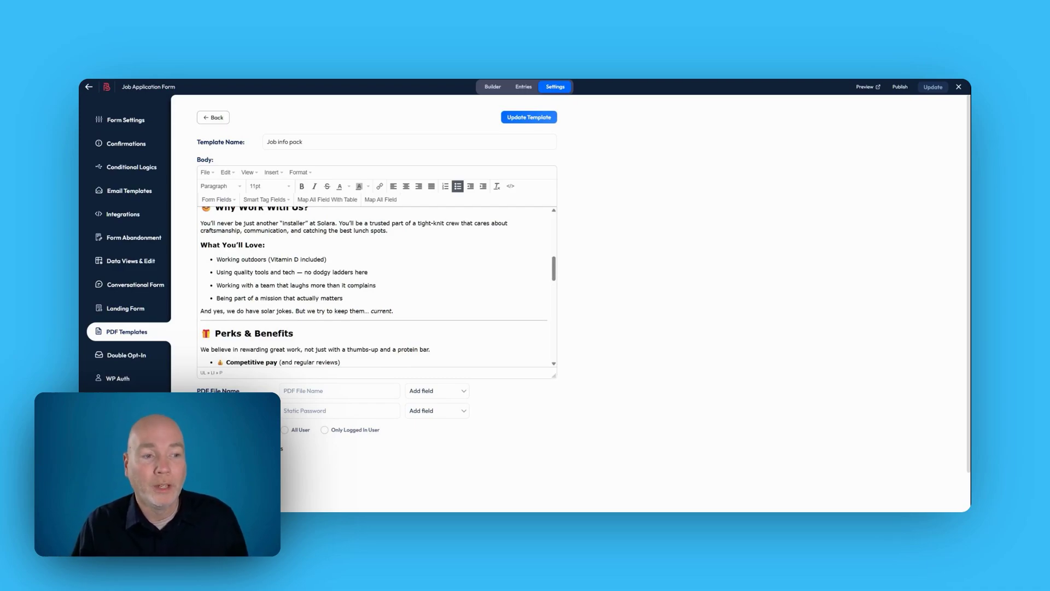
{"action": "scroll", "coordinate": [378, 285], "scroll_direction": "up", "scroll_amount": 1}
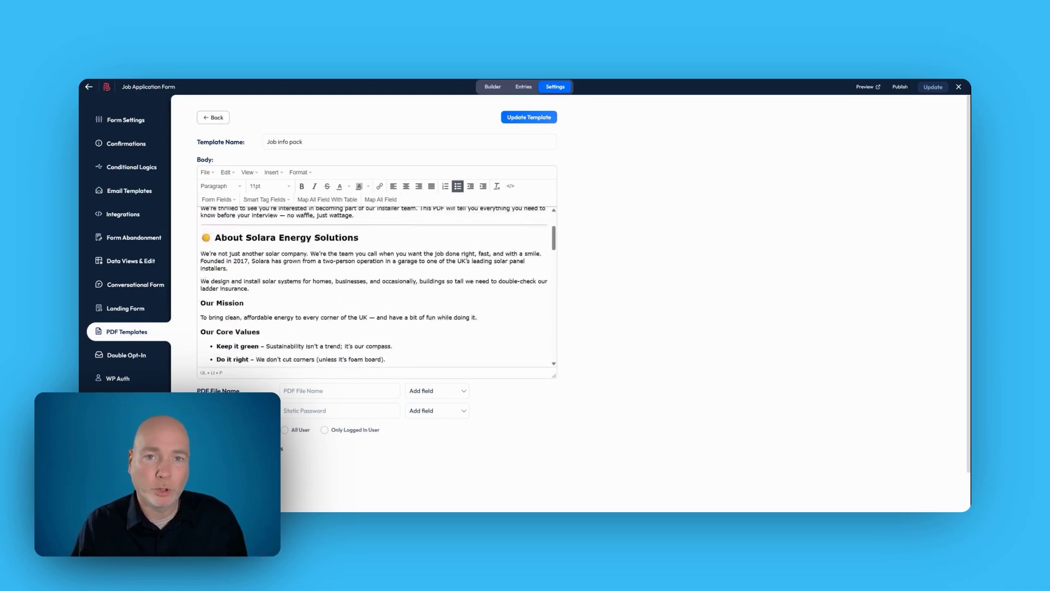
{"action": "scroll", "coordinate": [377, 285], "scroll_direction": "up", "scroll_amount": 3}
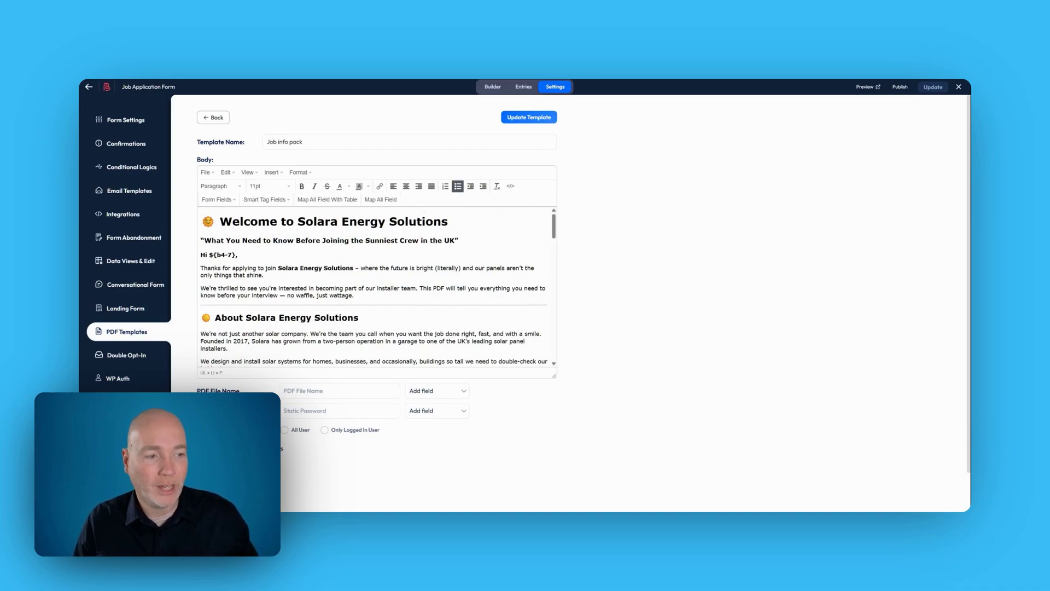
{"action": "scroll", "coordinate": [377, 287], "scroll_direction": "down", "scroll_amount": 5}
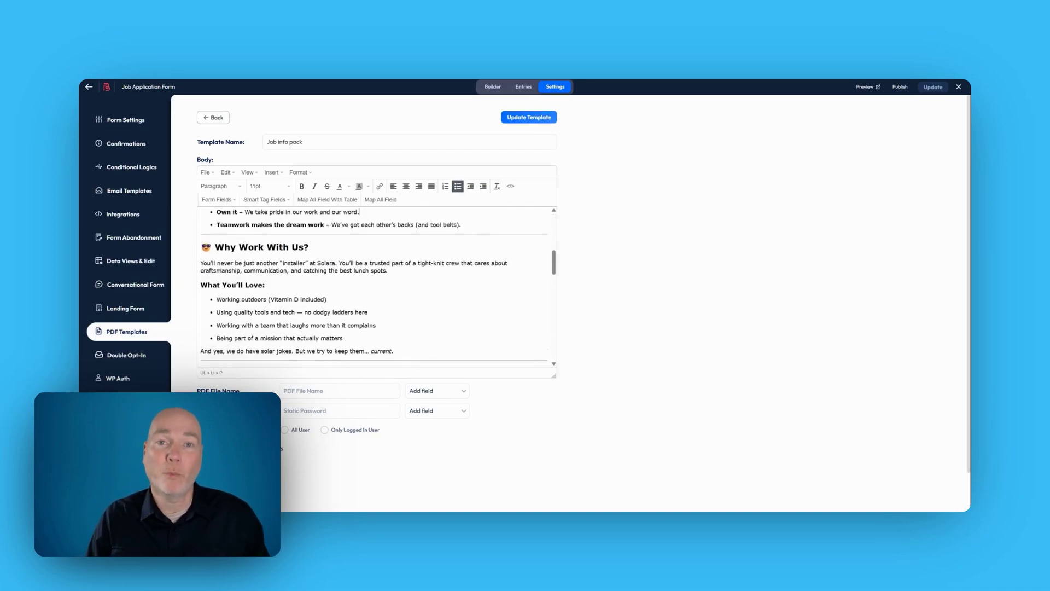
{"action": "scroll", "coordinate": [377, 287], "scroll_direction": "down", "scroll_amount": 6}
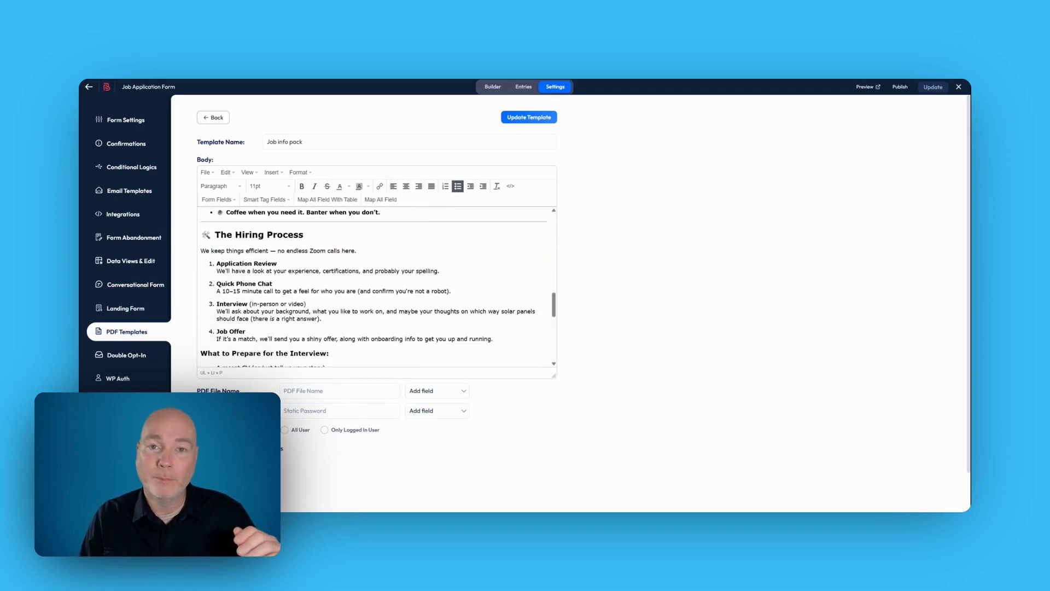
{"action": "scroll", "coordinate": [377, 287], "scroll_direction": "down", "scroll_amount": 6}
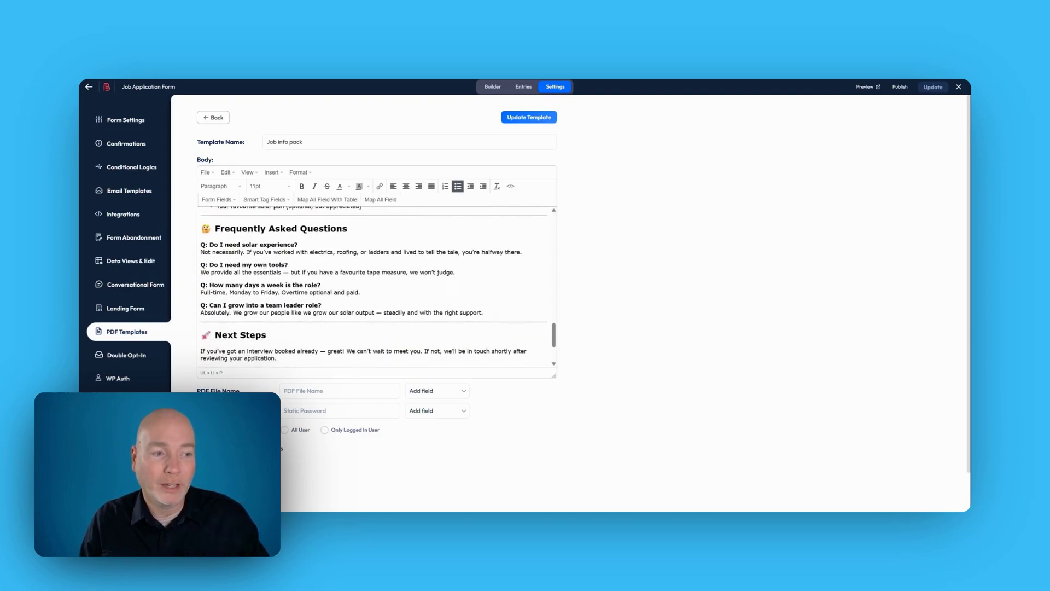
{"action": "scroll", "coordinate": [377, 287], "scroll_direction": "down", "scroll_amount": 6}
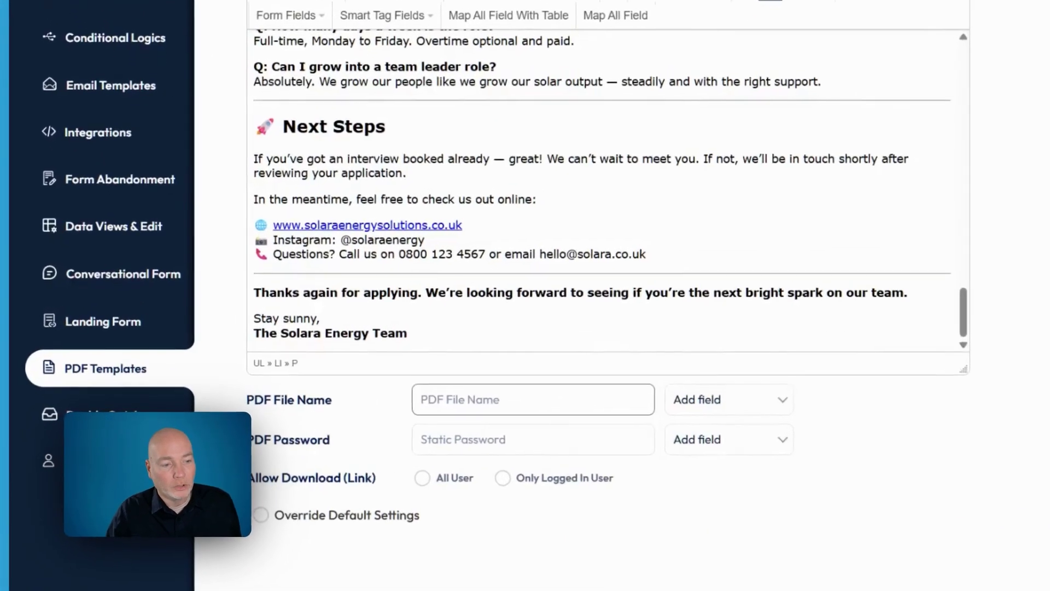
Step: Name the PDF file 'Company info' and enable custom page layout settings
{"action": "left_click", "coordinate": [339, 347]}
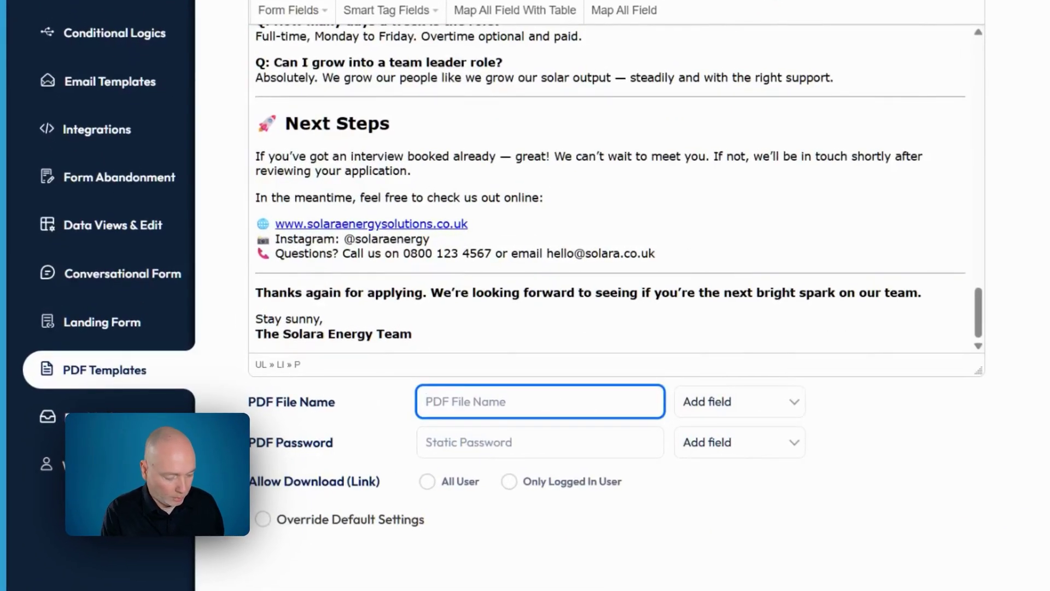
{"action": "type", "text": "Company info"}
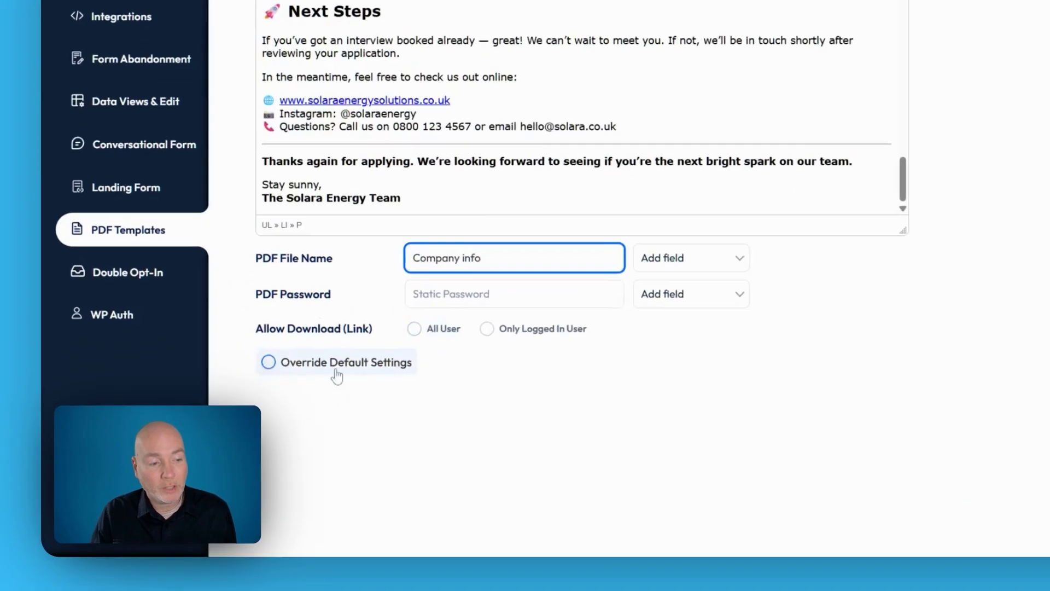
{"action": "left_click", "coordinate": [239, 406]}
{"action": "scroll", "coordinate": [403, 420], "scroll_direction": "down", "scroll_amount": 1}
{"action": "scroll", "coordinate": [678, 295], "scroll_direction": "down", "scroll_amount": 3}
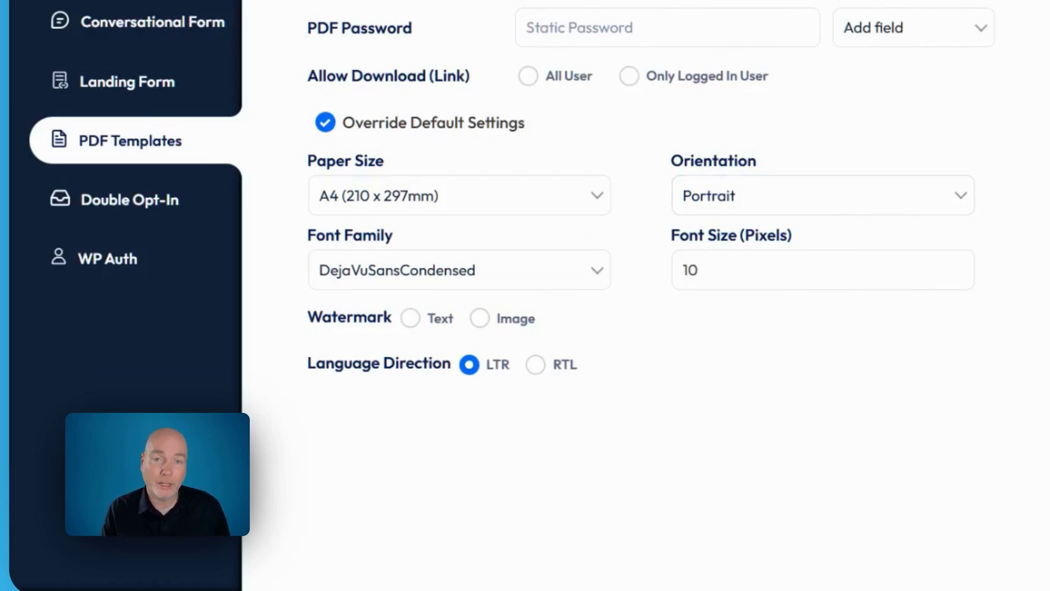
Step: Set the PDF page orientation to portrait and save the template
{"action": "left_click", "coordinate": [872, 194]}
{"action": "left_click", "coordinate": [875, 238]}
{"action": "left_click", "coordinate": [509, 205]}
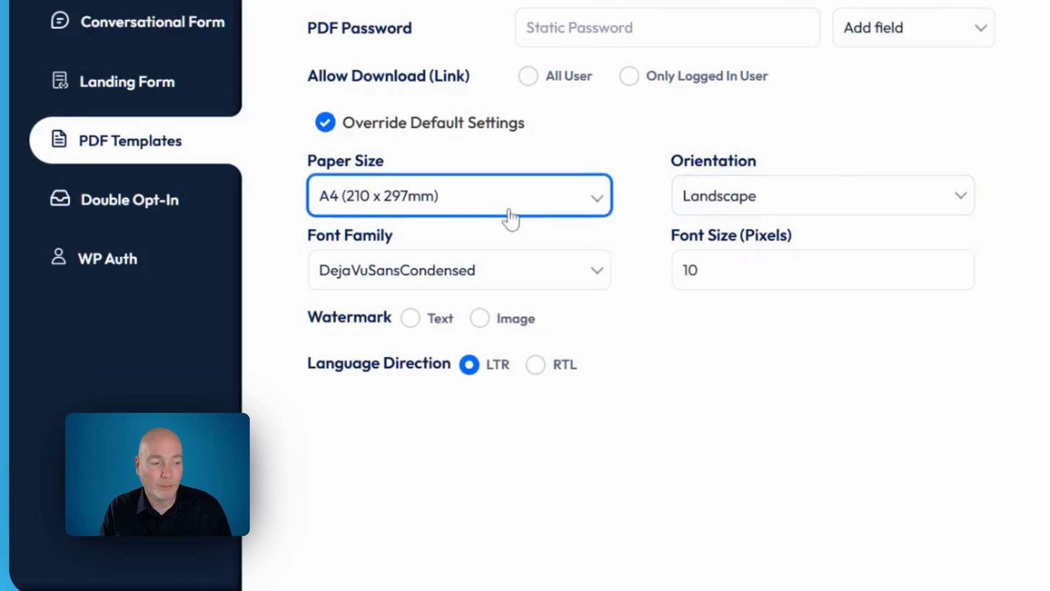
{"action": "left_click", "coordinate": [758, 213]}
{"action": "left_click", "coordinate": [760, 223]}
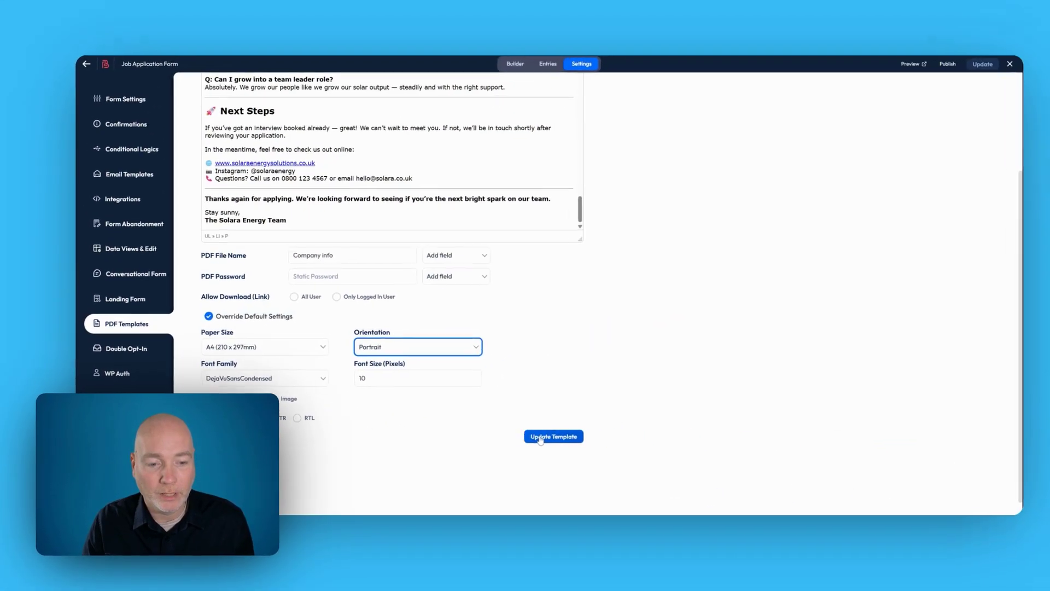
{"action": "left_click", "coordinate": [948, 423]}
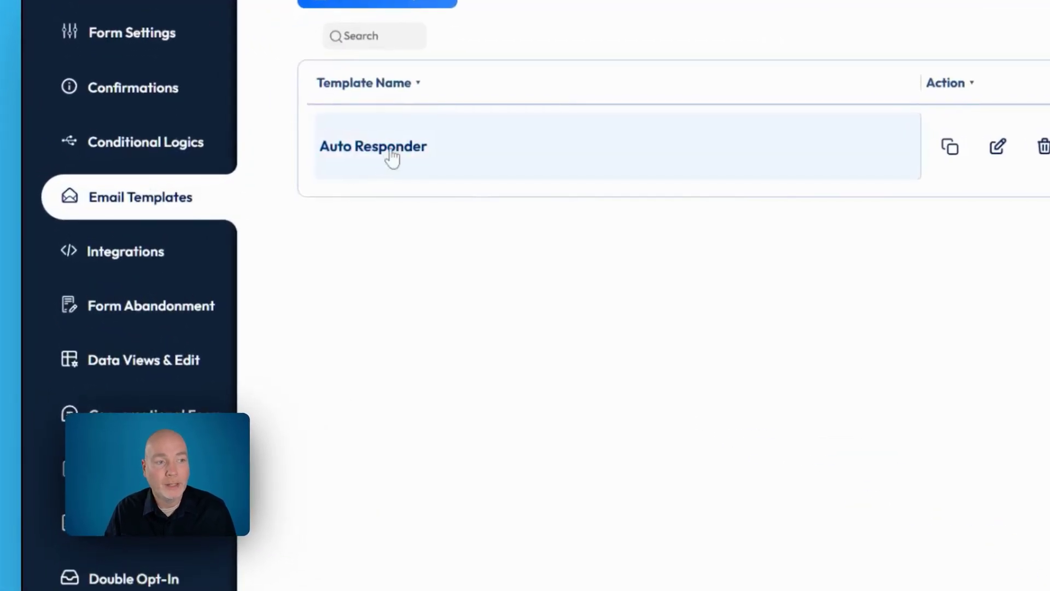
Step: Review the Auto Responder email's subject, body and Form Fields list, then open Conditional Logics
{"action": "left_click", "coordinate": [393, 153]}
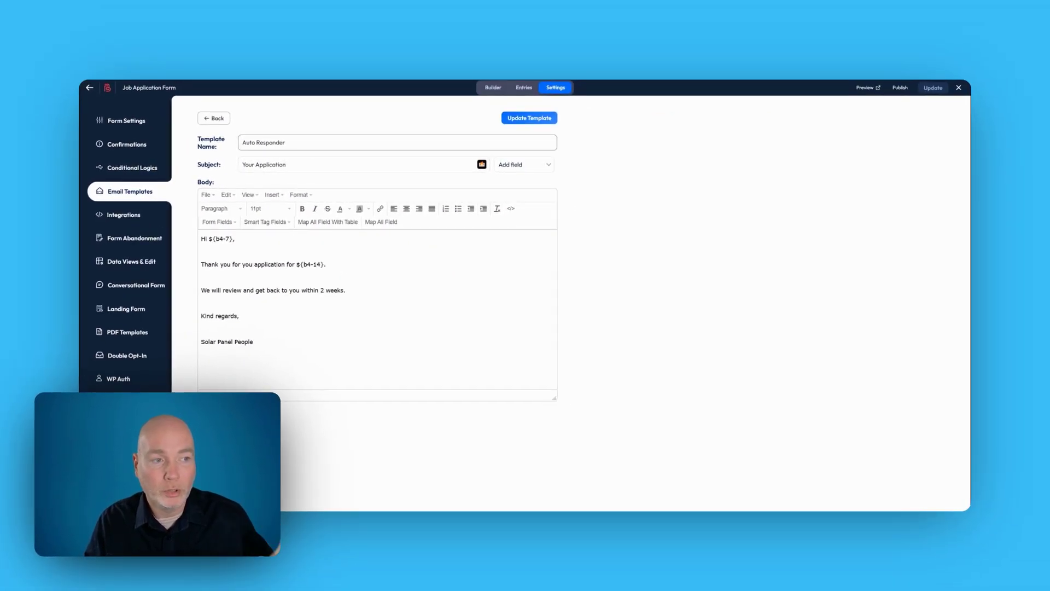
{"action": "left_click", "coordinate": [355, 164]}
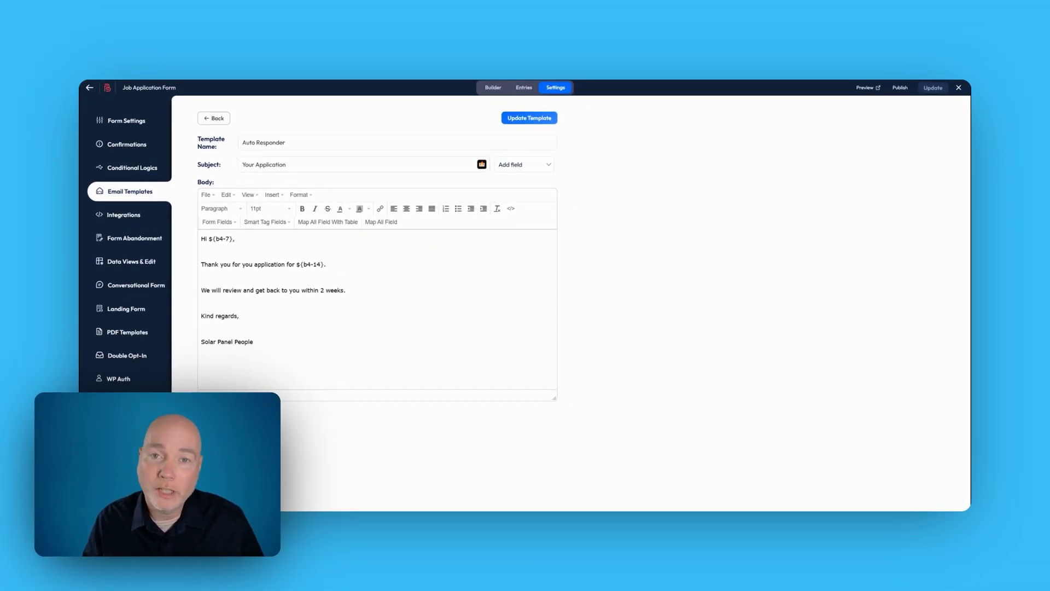
{"action": "left_click", "coordinate": [201, 248]}
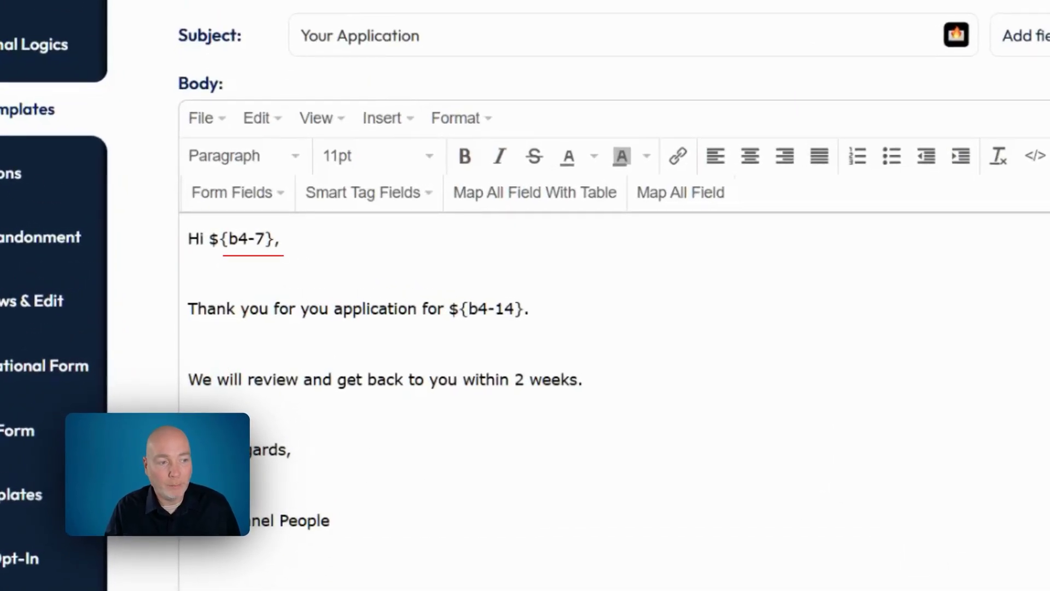
{"action": "left_click", "coordinate": [261, 193]}
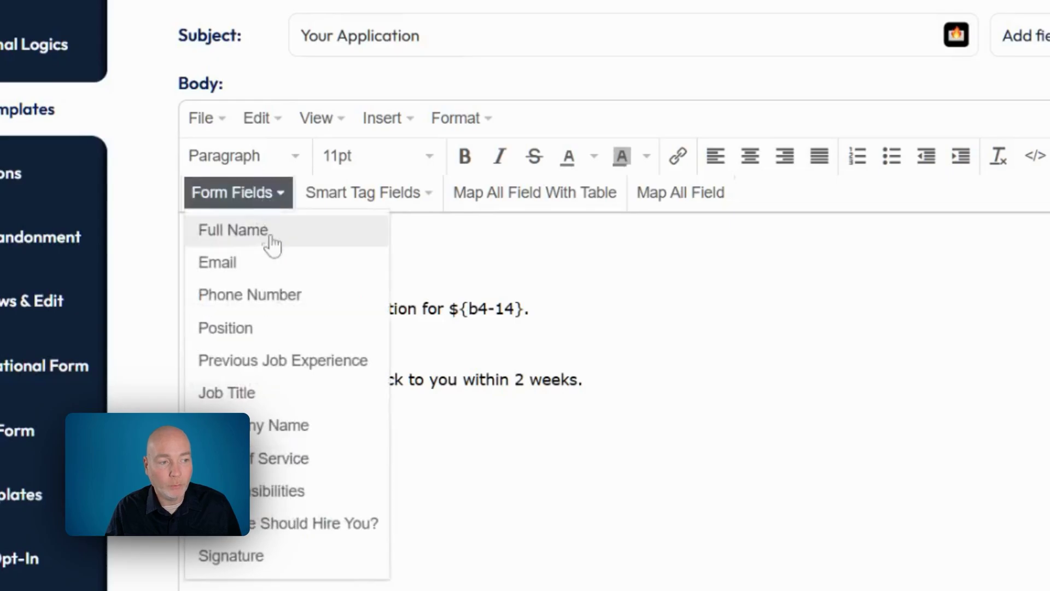
{"action": "key", "text": "Escape"}
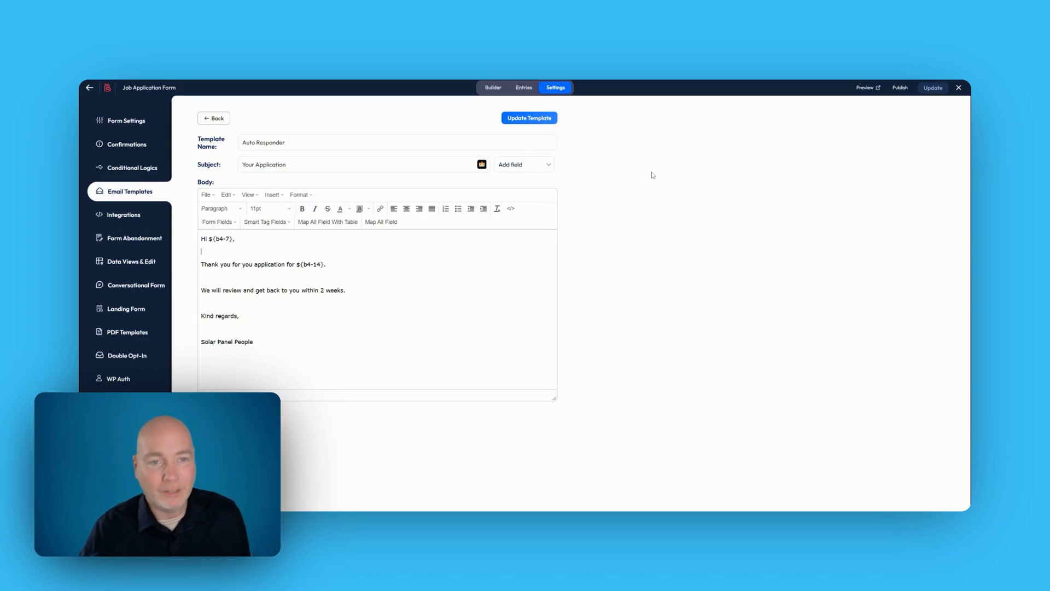
{"action": "left_click", "coordinate": [132, 167]}
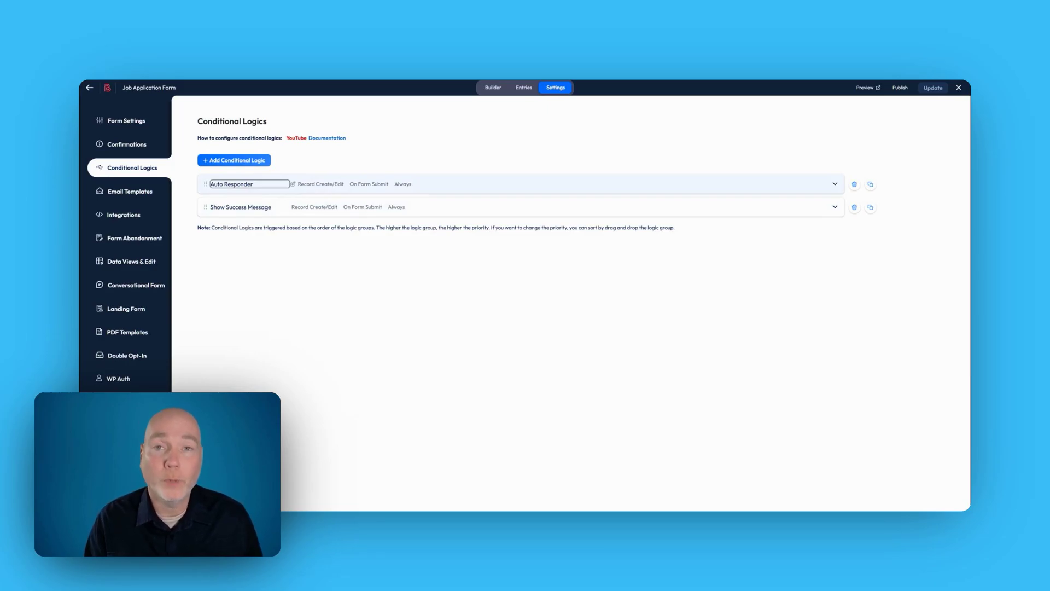
Step: Expand the Auto Responder logic rule and set its action behaviour to Always
{"action": "left_click", "coordinate": [355, 187]}
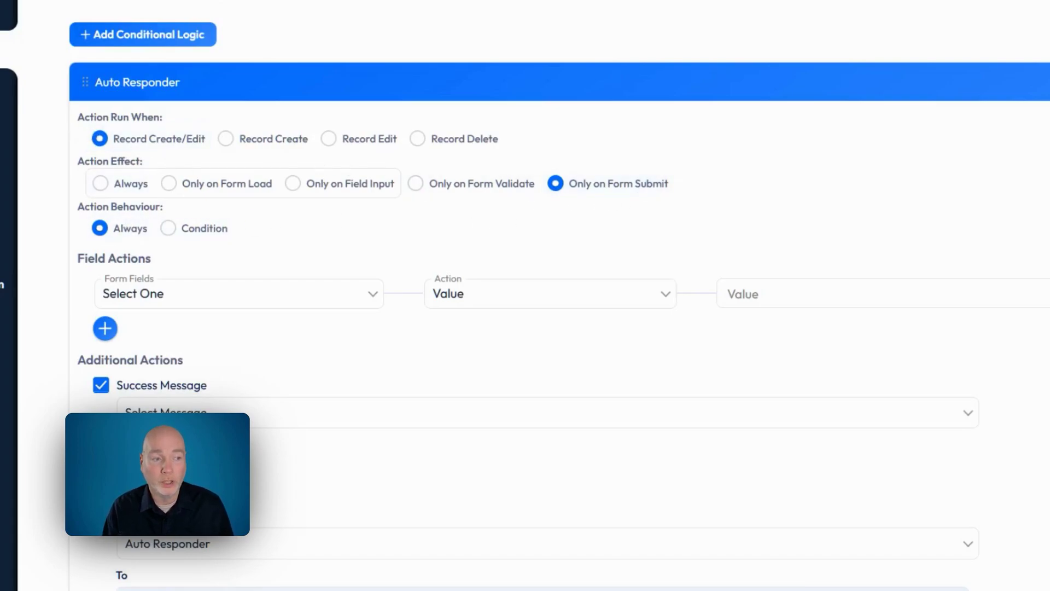
{"action": "scroll", "coordinate": [665, 190], "scroll_direction": "down", "scroll_amount": 1}
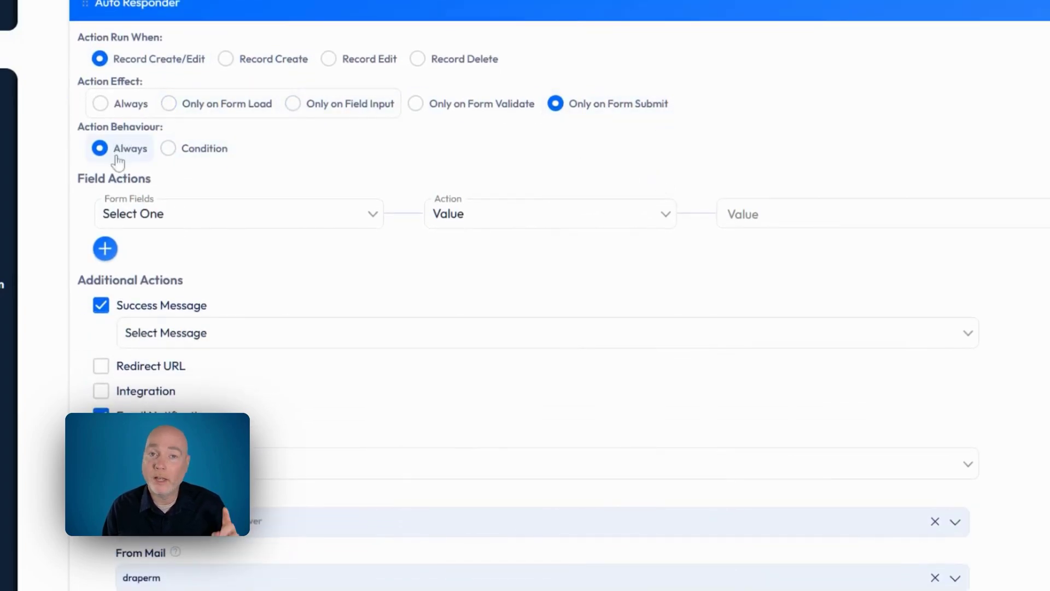
{"action": "left_click", "coordinate": [180, 149]}
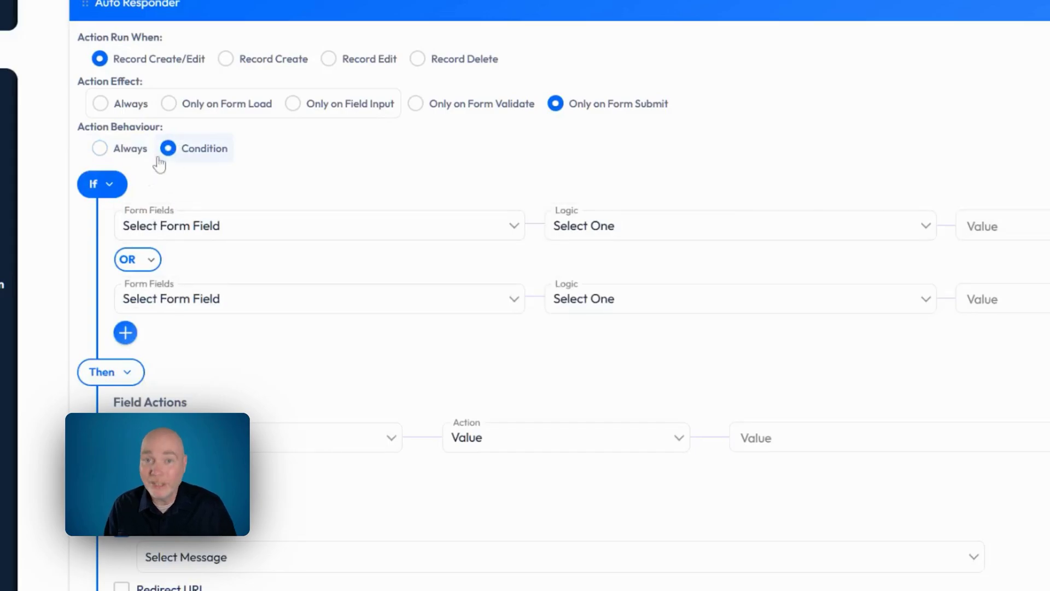
{"action": "left_click", "coordinate": [126, 155]}
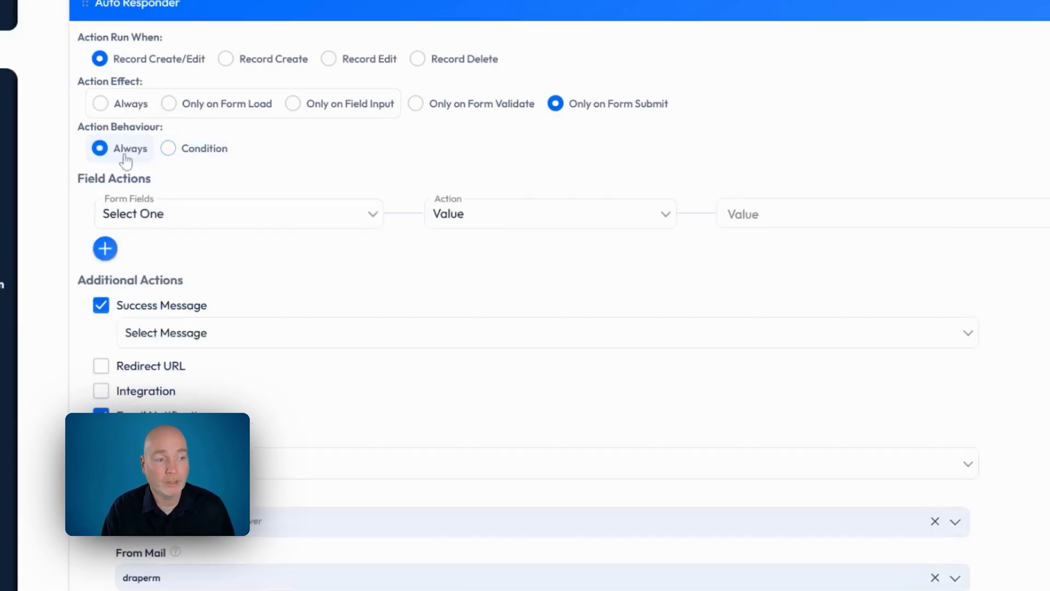
{"action": "scroll", "coordinate": [126, 159], "scroll_direction": "down", "scroll_amount": 4}
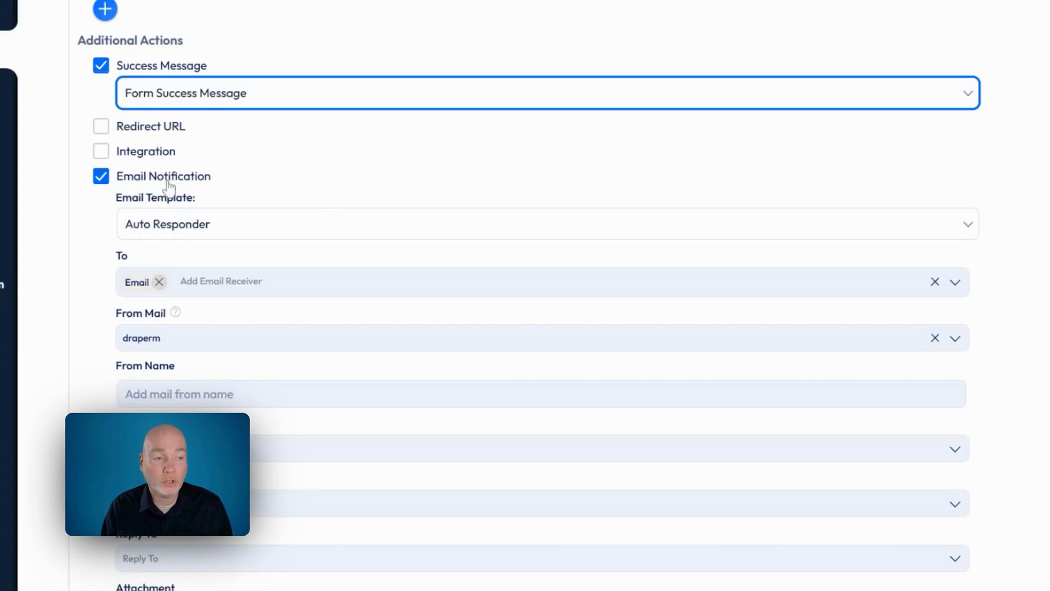
{"action": "scroll", "coordinate": [168, 188], "scroll_direction": "down", "scroll_amount": 2}
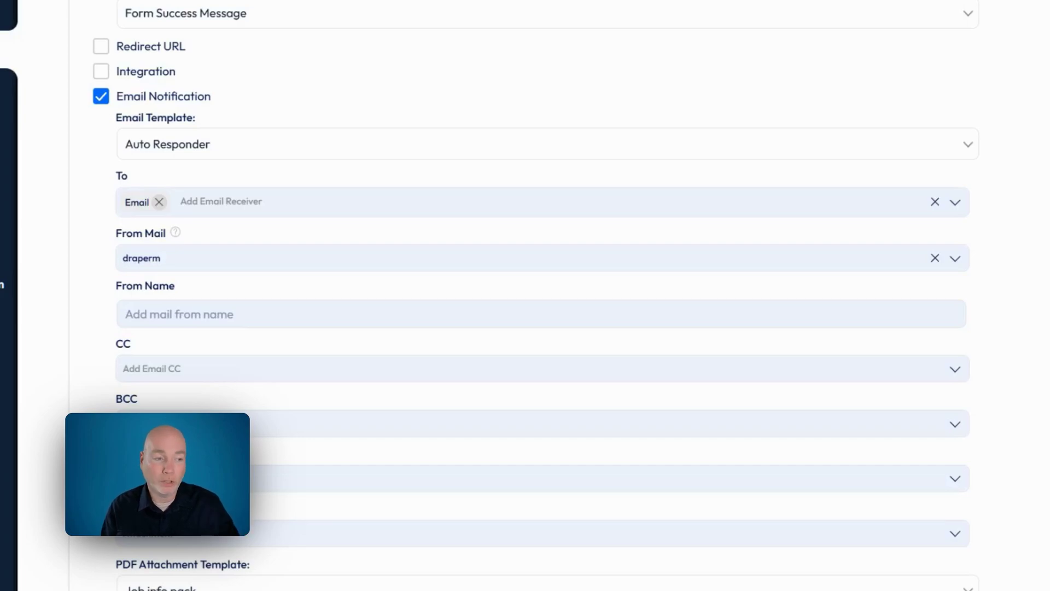
{"action": "scroll", "coordinate": [192, 290], "scroll_direction": "down", "scroll_amount": 2}
{"action": "left_click", "coordinate": [211, 236]}
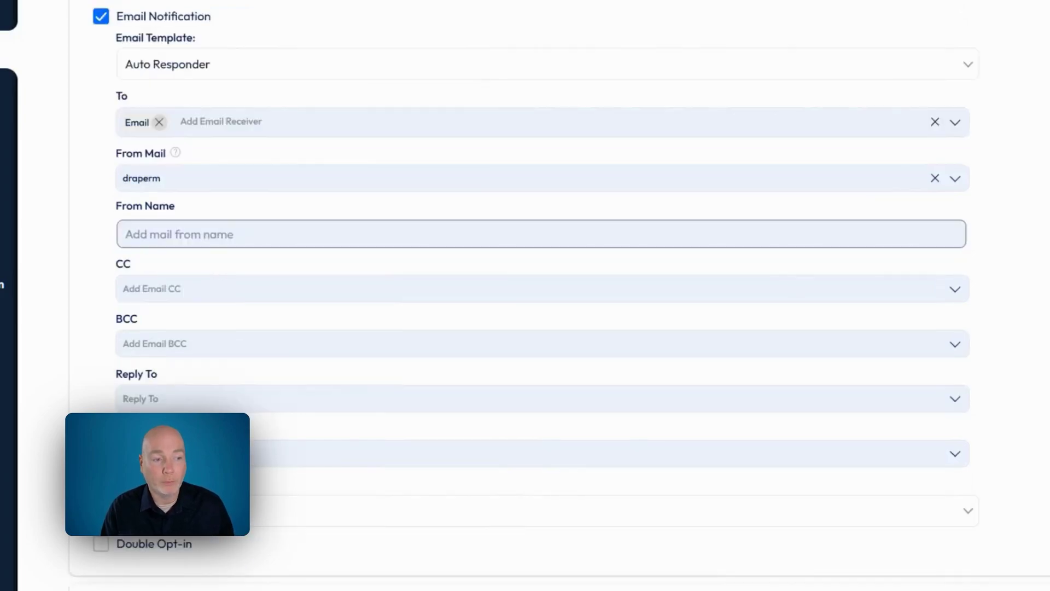
{"action": "scroll", "coordinate": [183, 230], "scroll_direction": "down", "scroll_amount": 2}
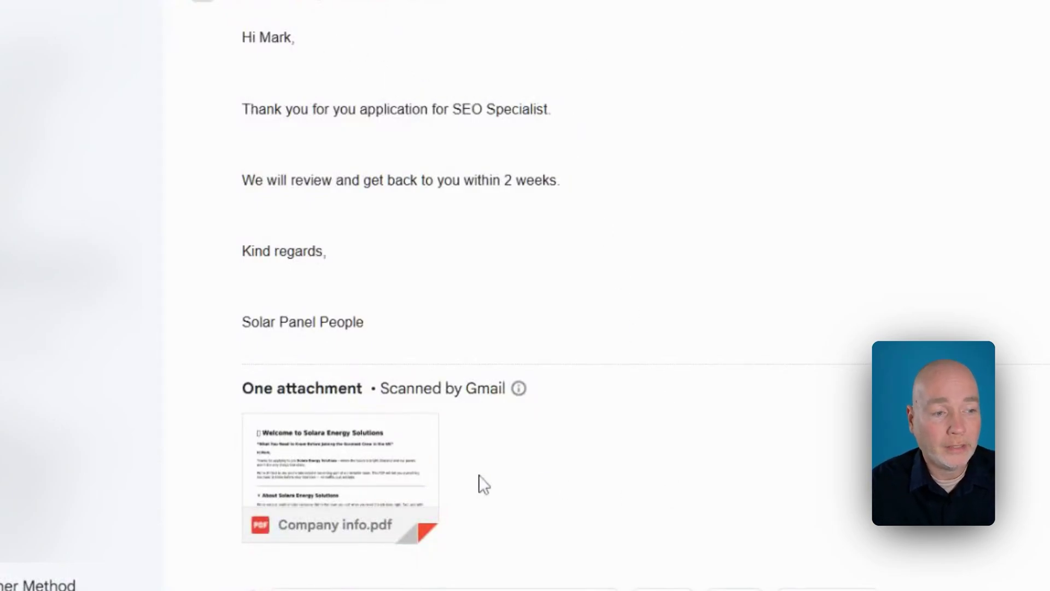
Step: Open the Company info.pdf attachment from the Your Application email in Gmail's viewer
{"action": "mouse_move", "coordinate": [376, 469]}
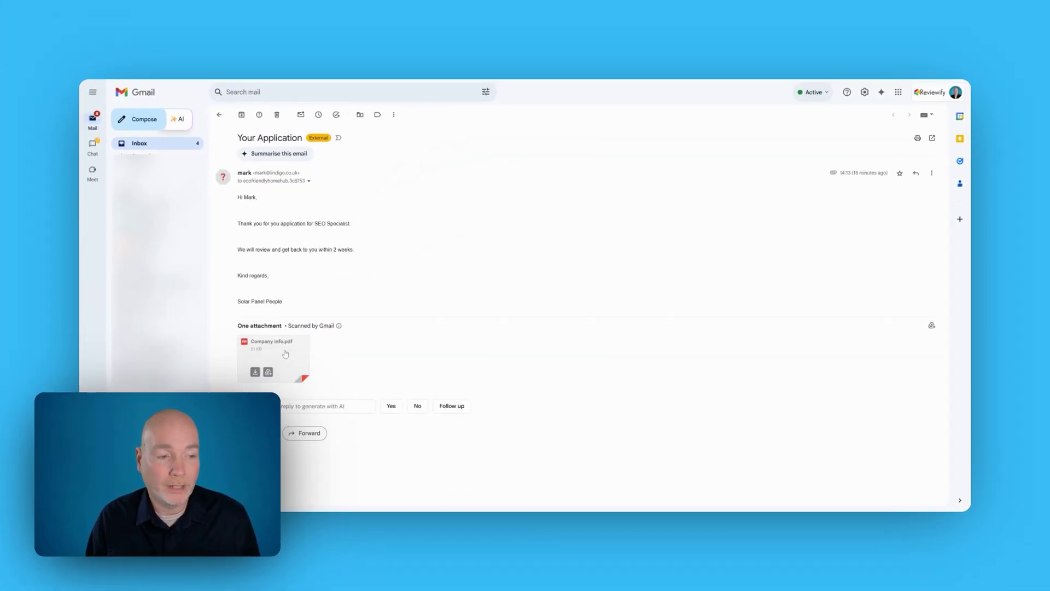
{"action": "left_click", "coordinate": [285, 353]}
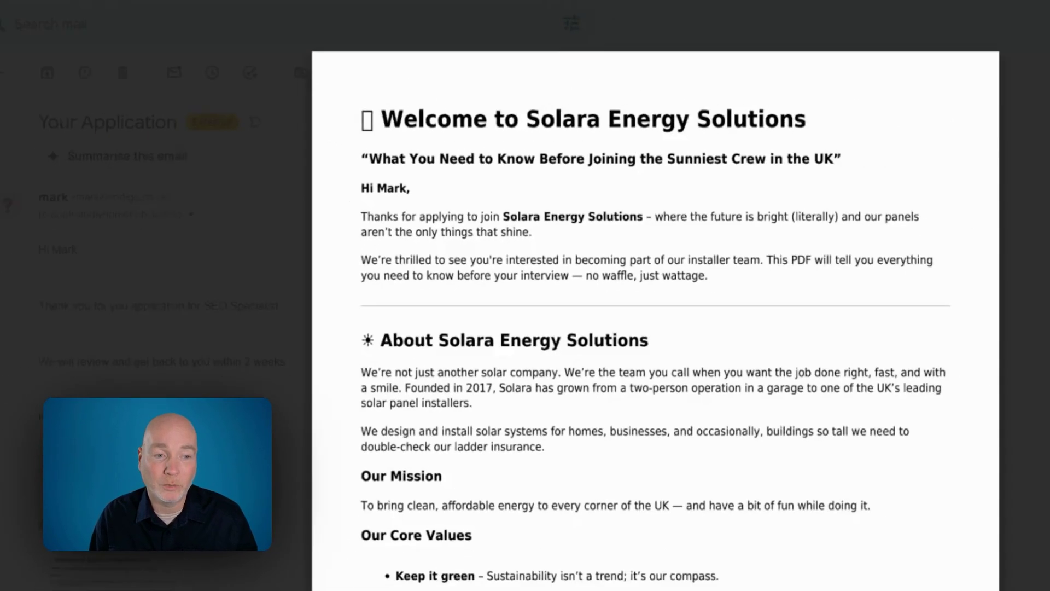
Step: Scroll through the 3-page Company info.pdf preview down to its Next Steps section
{"action": "scroll", "coordinate": [525, 306], "scroll_direction": "down", "scroll_amount": 10}
{"action": "scroll", "coordinate": [525, 307], "scroll_direction": "down", "scroll_amount": 8}
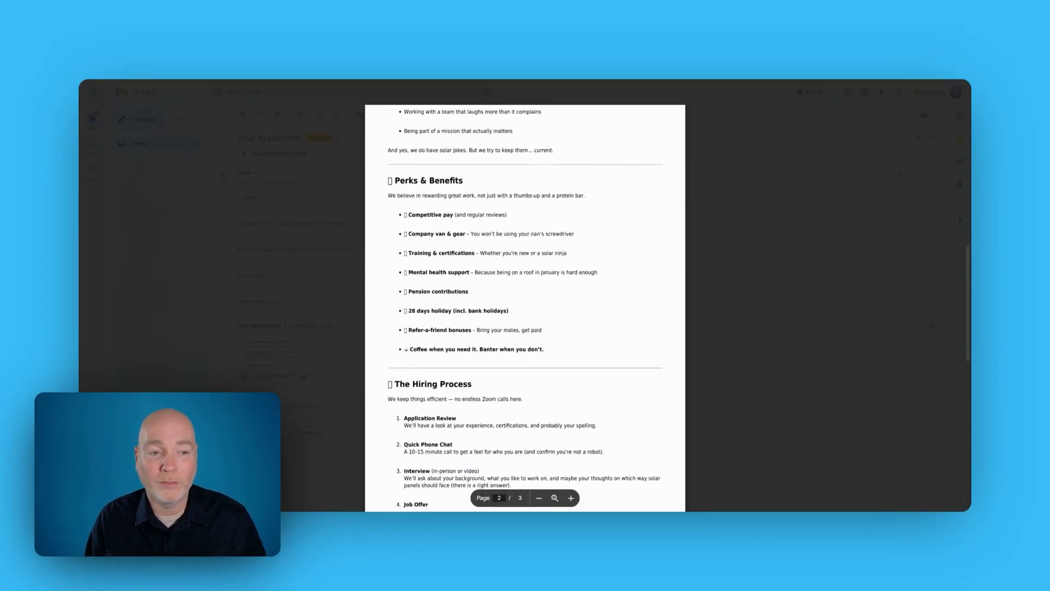
{"action": "scroll", "coordinate": [546, 208], "scroll_direction": "down", "scroll_amount": 7}
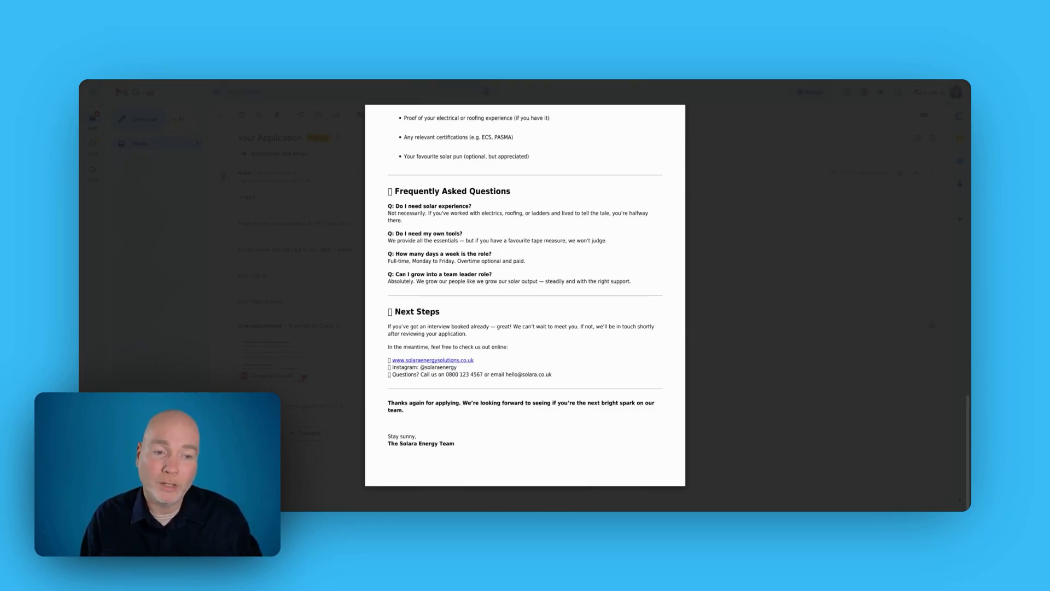
{"action": "scroll", "coordinate": [525, 295], "scroll_direction": "up", "scroll_amount": 10}
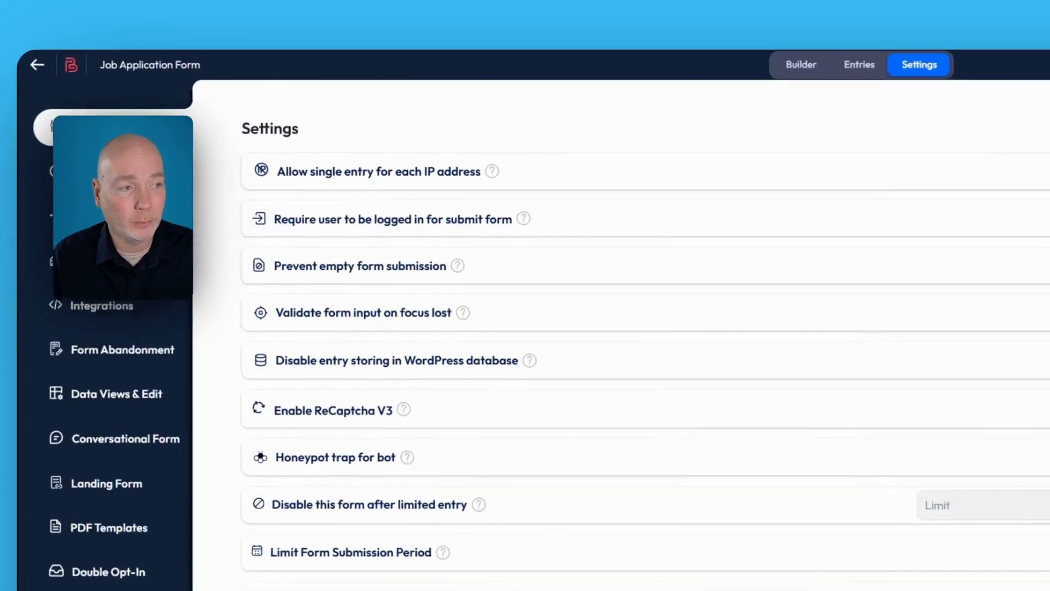
Step: Browse the Confirmations, Conditional Logics, Email Templates, Integrations, Form Abandonment and Data Views & Edit sections
{"action": "left_click", "coordinate": [48, 176]}
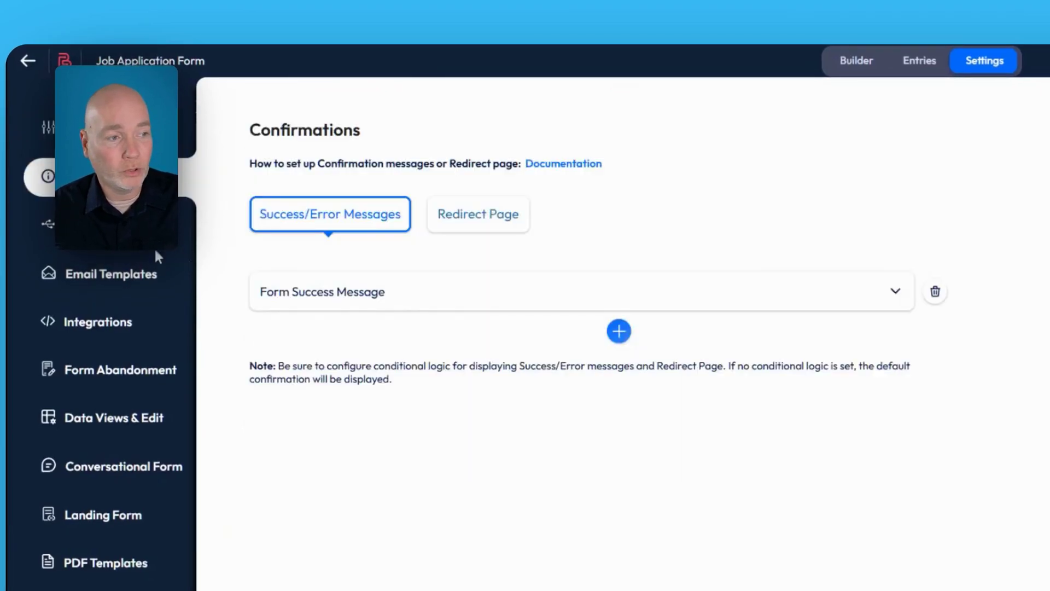
{"action": "left_click", "coordinate": [48, 224]}
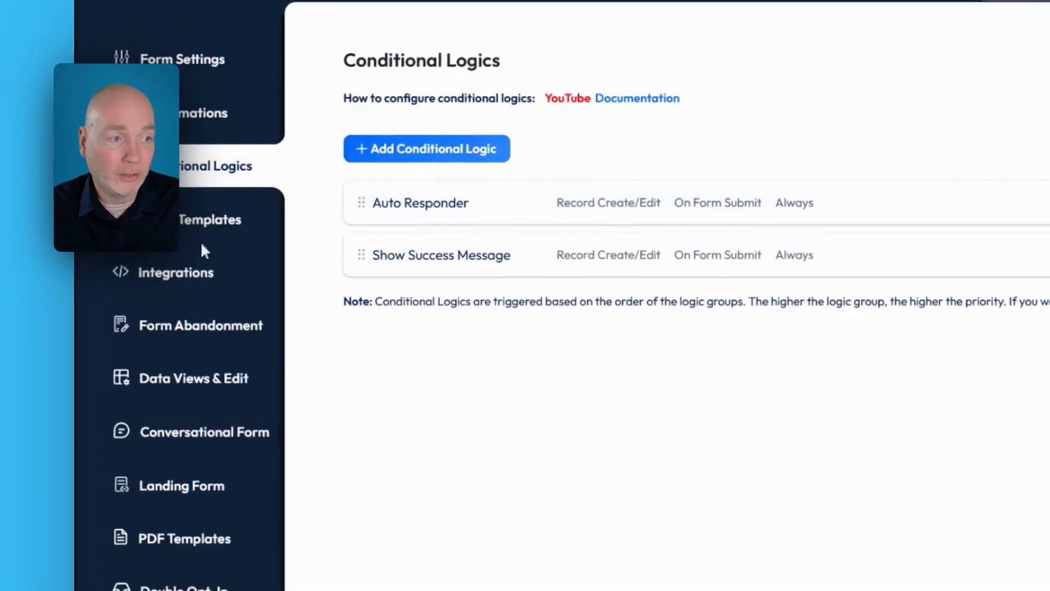
{"action": "left_click", "coordinate": [201, 245]}
{"action": "left_click", "coordinate": [224, 273]}
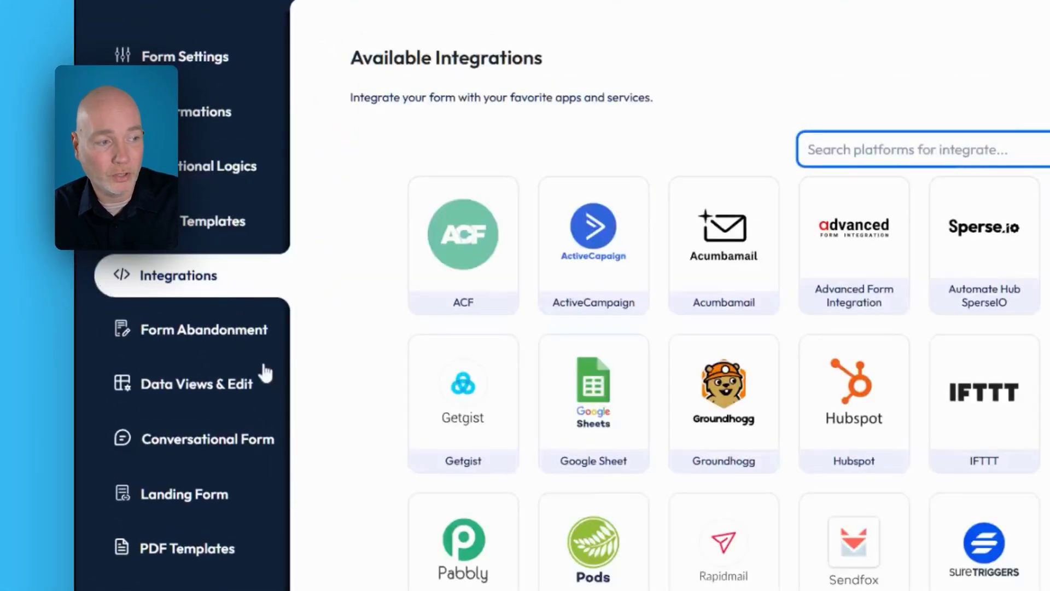
{"action": "left_click", "coordinate": [241, 330]}
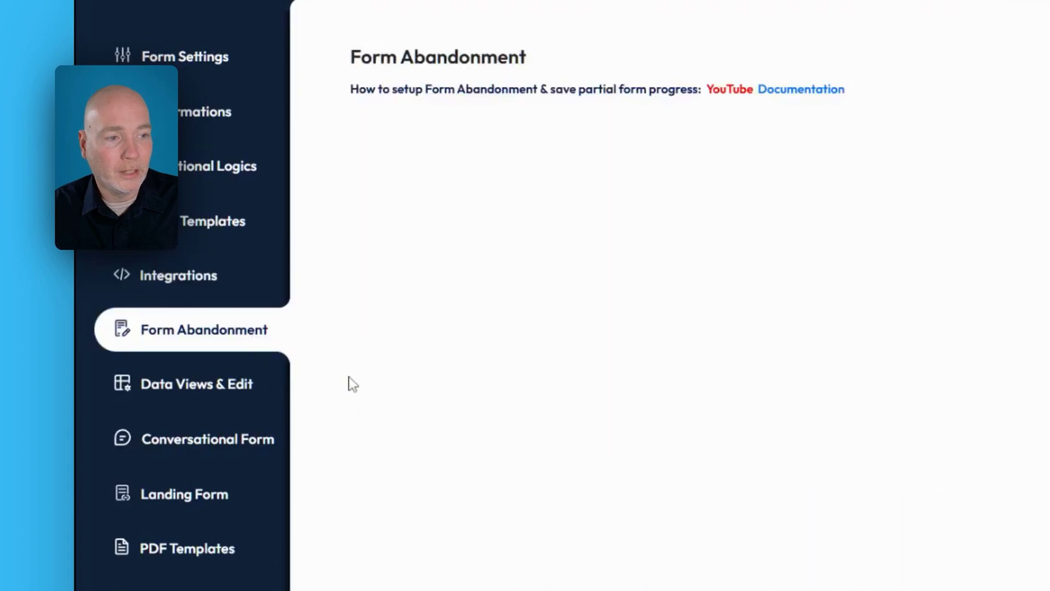
{"action": "left_click", "coordinate": [210, 399]}
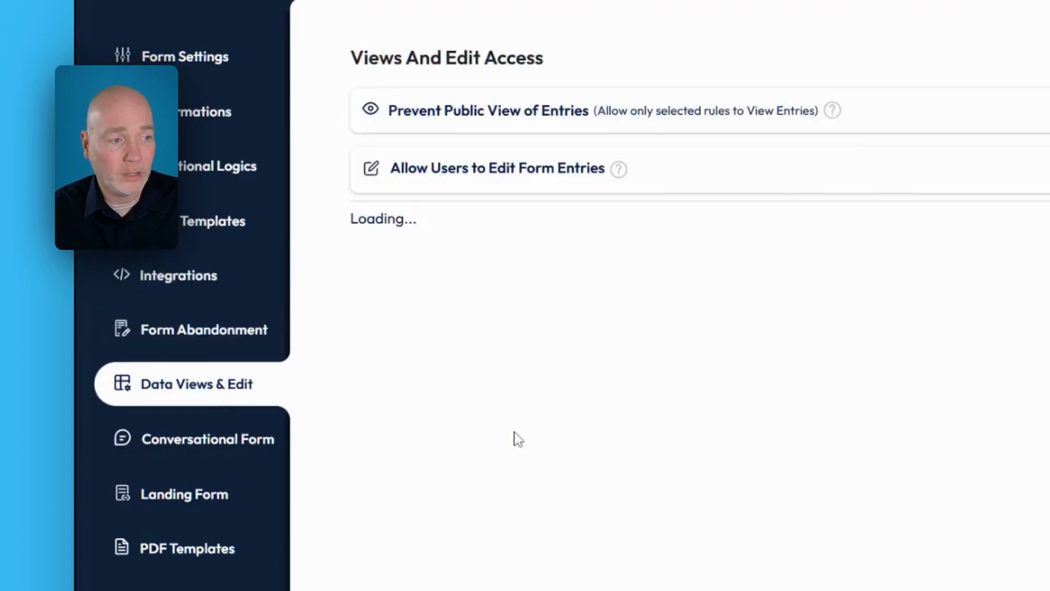
Step: Continue through Conversational Form, Landing Form, PDF Templates, Double Opt-In and WP Auth settings
{"action": "left_click", "coordinate": [203, 443]}
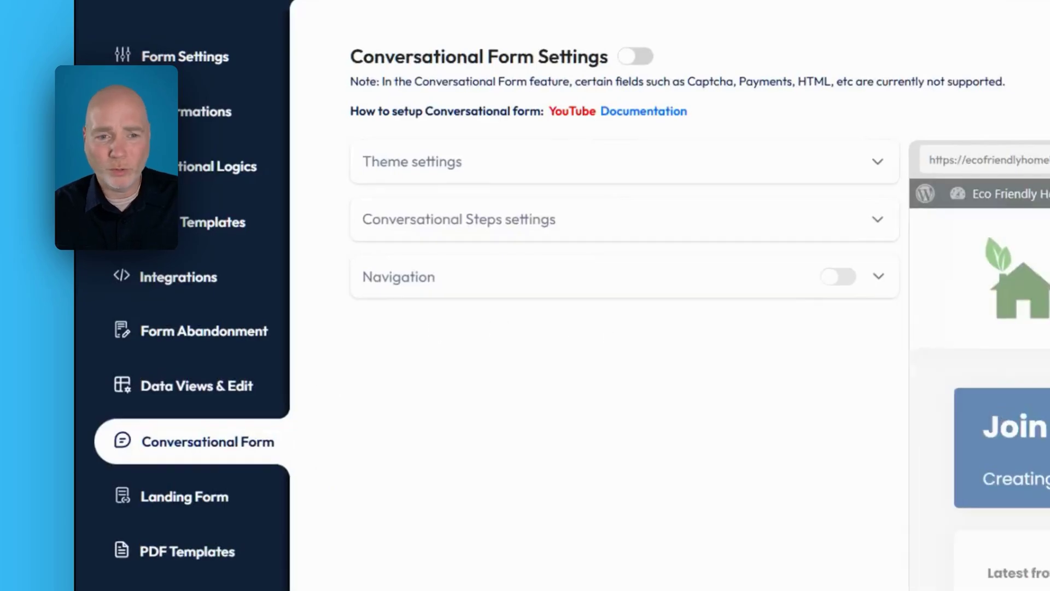
{"action": "left_click", "coordinate": [213, 498]}
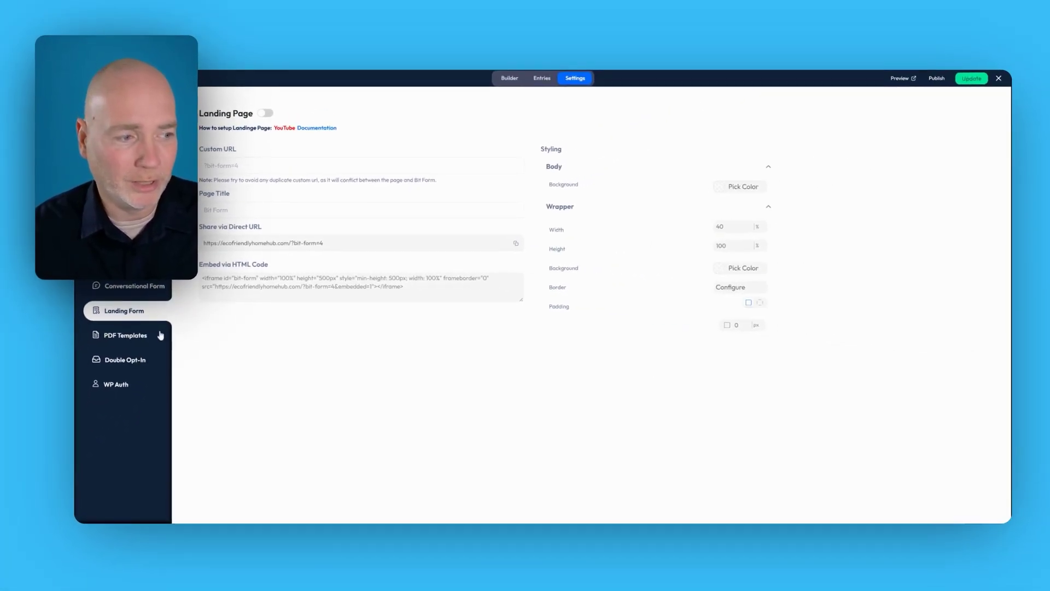
{"action": "left_click", "coordinate": [160, 335]}
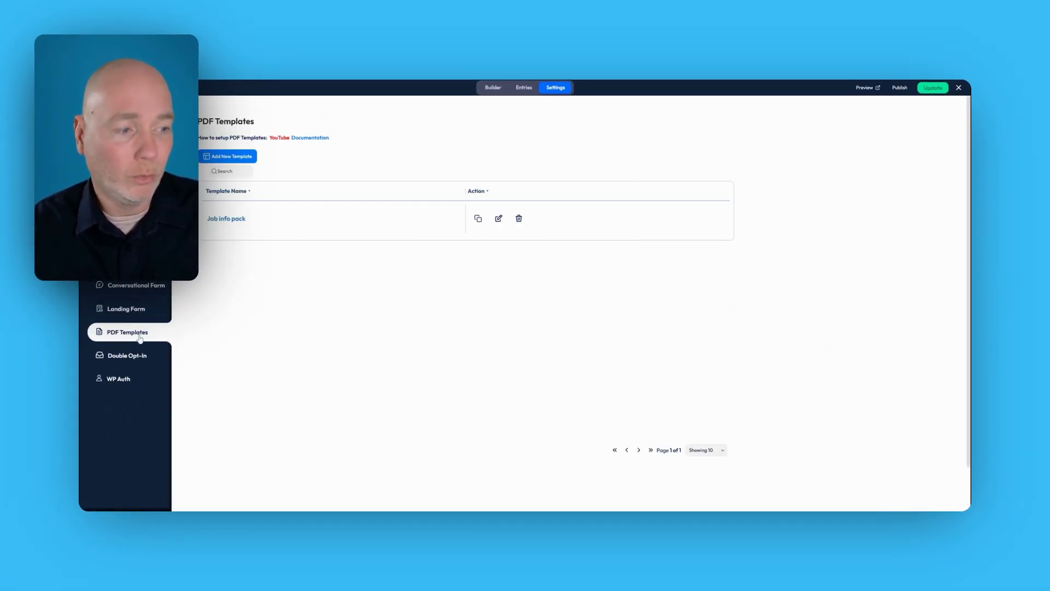
{"action": "left_click", "coordinate": [135, 361]}
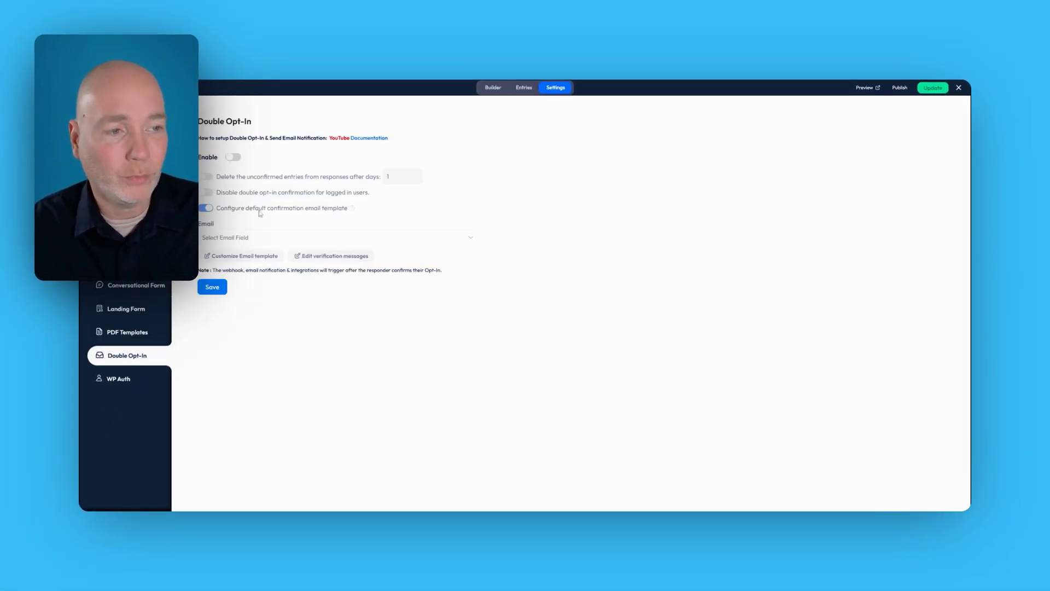
{"action": "left_click", "coordinate": [129, 379]}
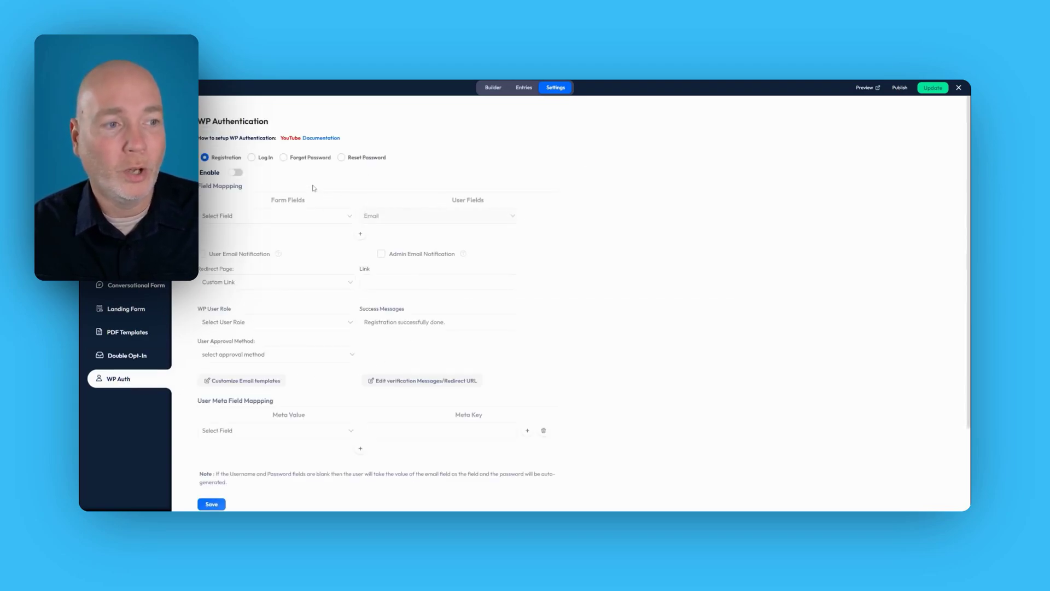